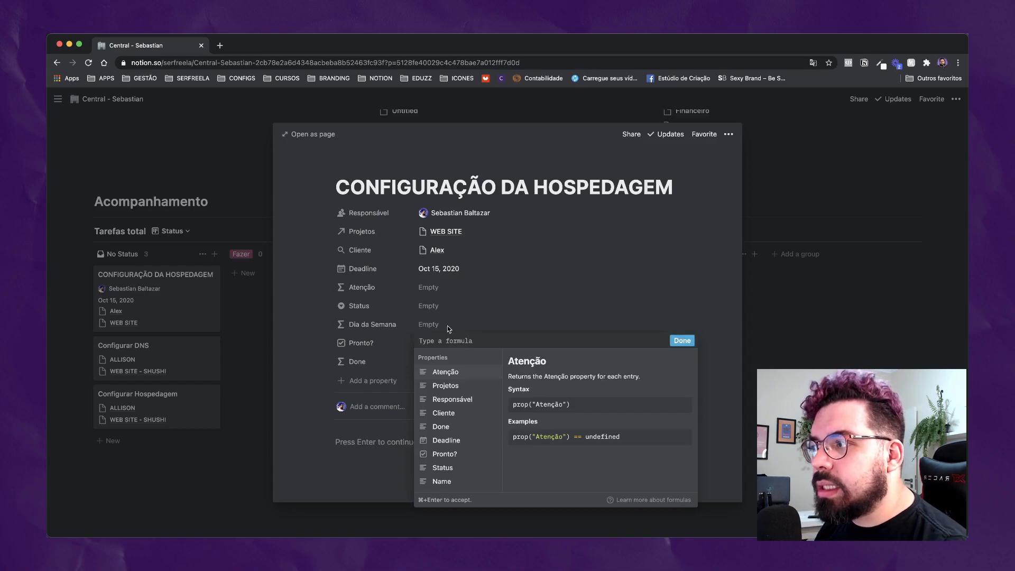
Leave the Dia da Semana formula editor and look through the Status options of the CONFIGURAÇÃO DA HOSPEDAGEM task
{"action": "left_click", "coordinate": [449, 328]}
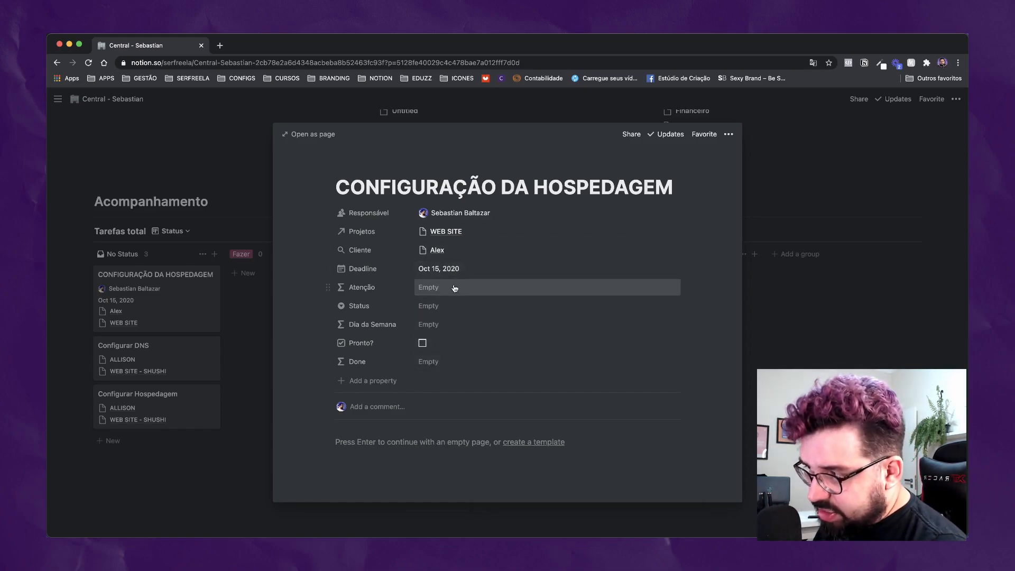
{"action": "left_click", "coordinate": [442, 309]}
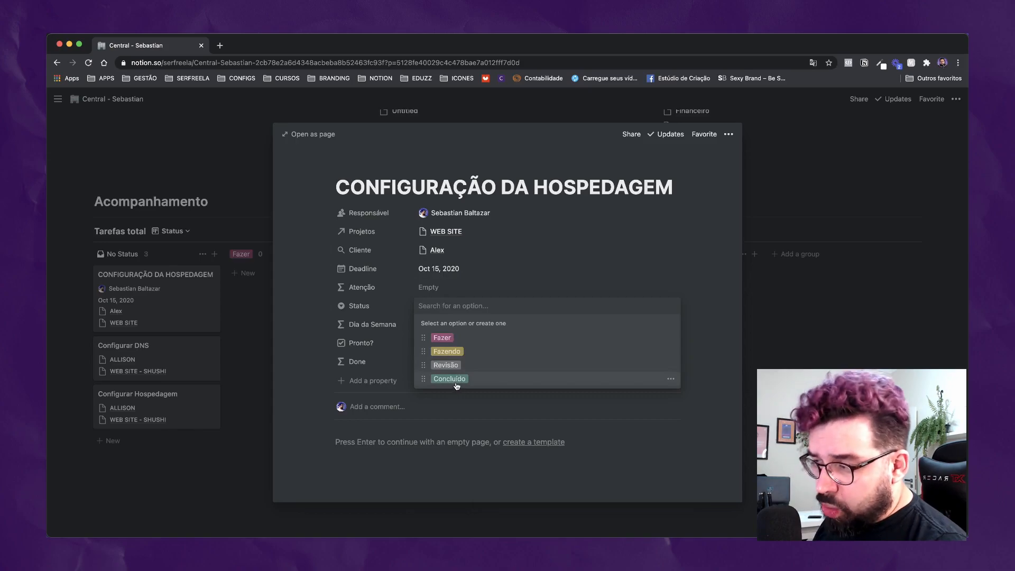
{"action": "key", "text": "Escape"}
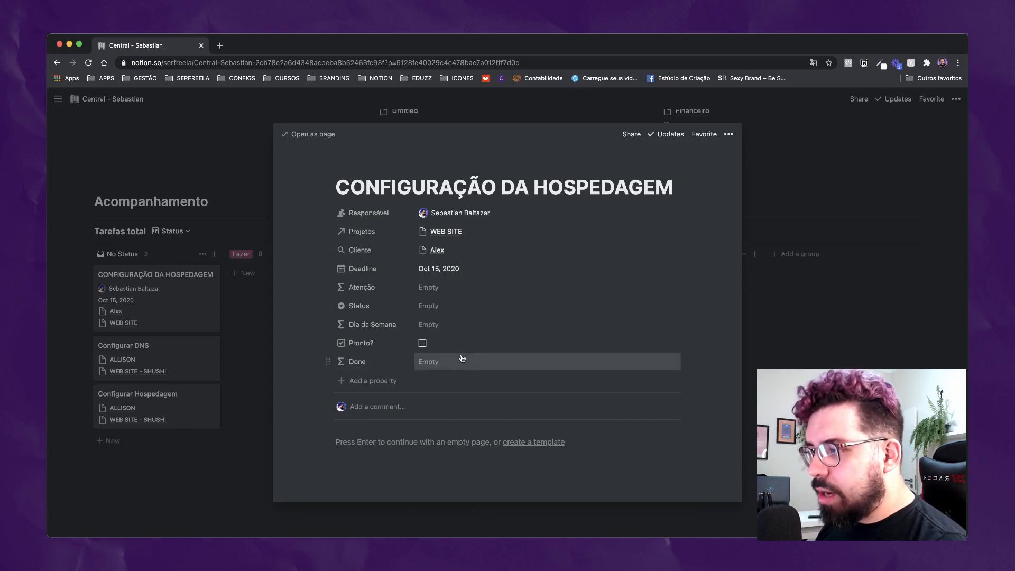
Toggle the Pronto? checkbox of the CONFIGURAÇÃO DA HOSPEDAGEM task on and off several times
{"action": "left_click", "coordinate": [422, 344]}
{"action": "left_click", "coordinate": [423, 344]}
{"action": "left_click", "coordinate": [422, 345]}
{"action": "left_click", "coordinate": [423, 345]}
{"action": "left_click", "coordinate": [423, 346]}
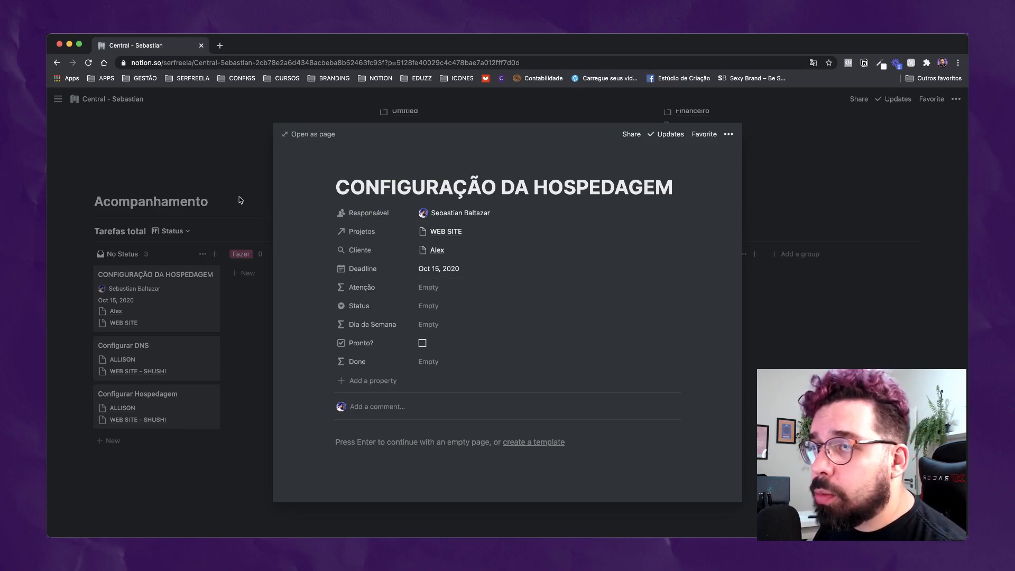
Close the task card and go to the Acompanhamento section of the favorite page Central de Comando | Avançado
{"action": "left_click", "coordinate": [195, 137]}
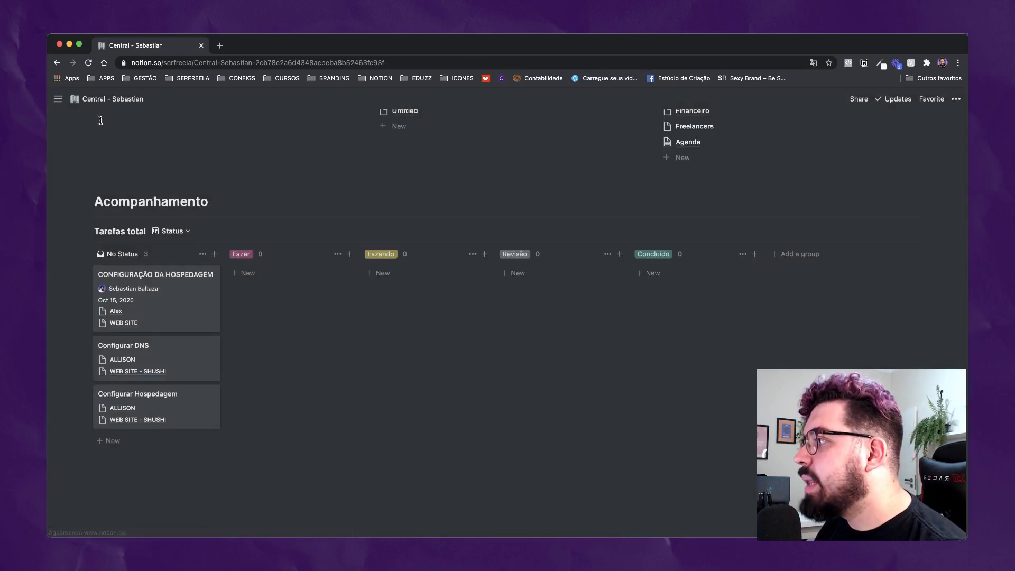
{"action": "left_click", "coordinate": [57, 99]}
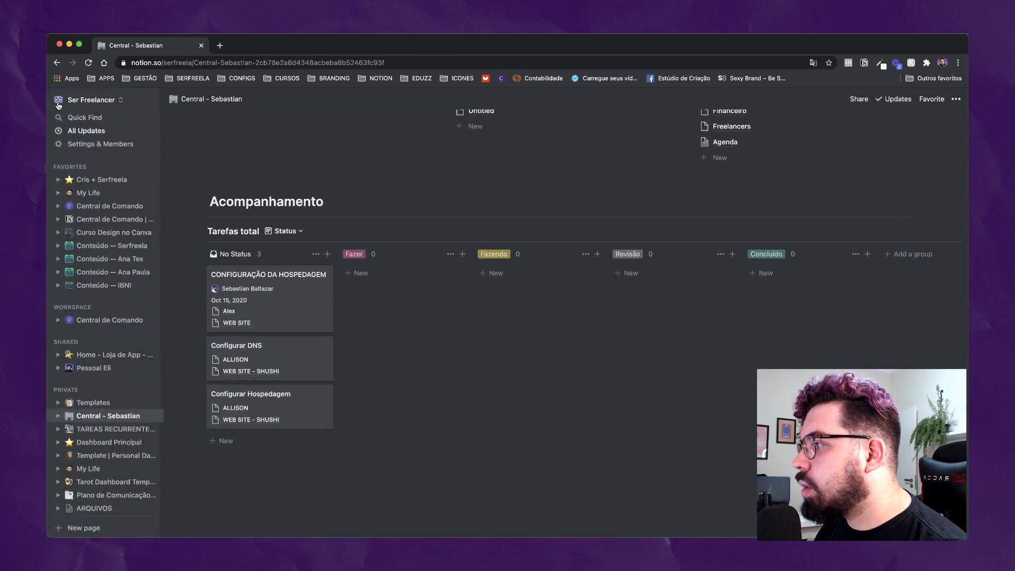
{"action": "left_click", "coordinate": [108, 218]}
{"action": "scroll", "coordinate": [446, 239], "scroll_direction": "down", "scroll_amount": 4}
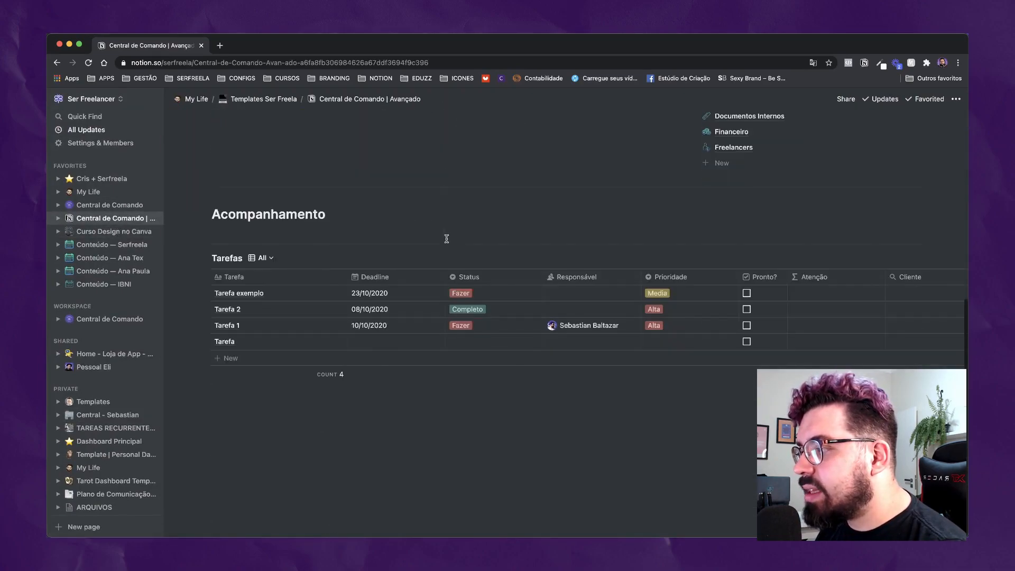
Switch the Tarefas database from the All view to the Status board view
{"action": "left_click", "coordinate": [261, 258]}
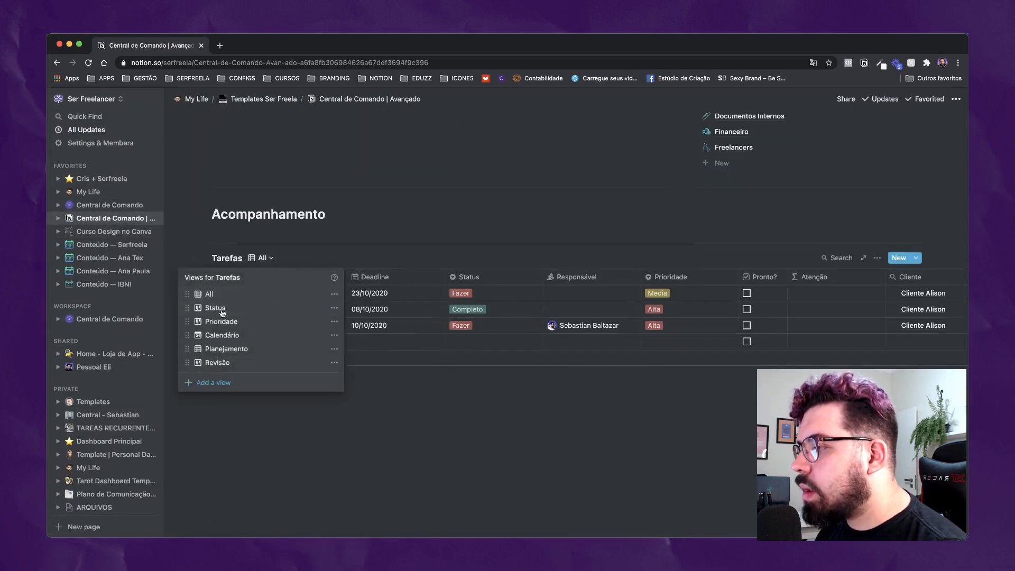
{"action": "left_click", "coordinate": [244, 309]}
{"action": "scroll", "coordinate": [328, 264], "scroll_direction": "down", "scroll_amount": 2}
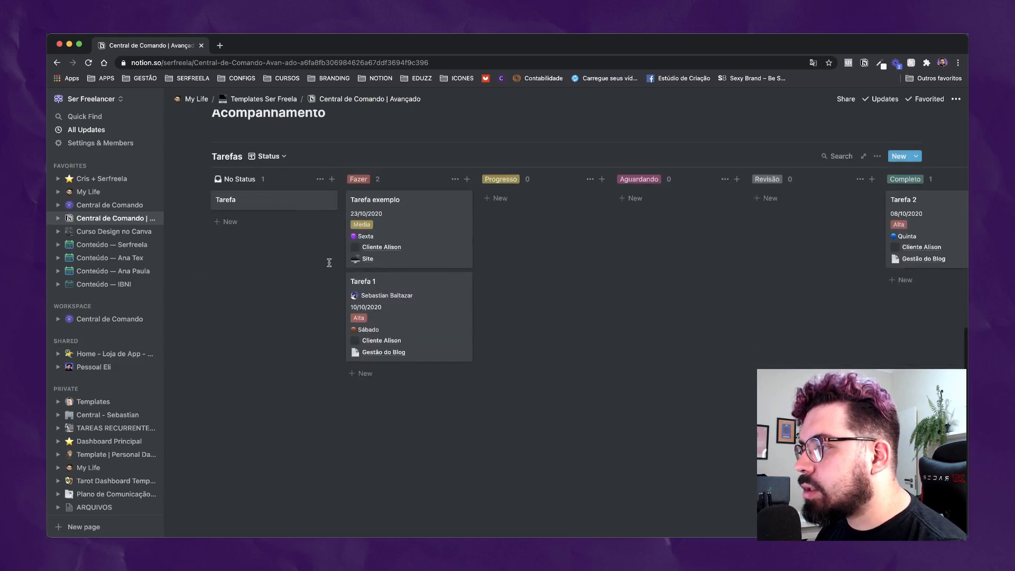
Open the Tarefa exemplo card, look at the formula behind its Atenção property and close the formula editor
{"action": "left_click", "coordinate": [397, 234]}
{"action": "scroll", "coordinate": [423, 318], "scroll_direction": "down", "scroll_amount": 1}
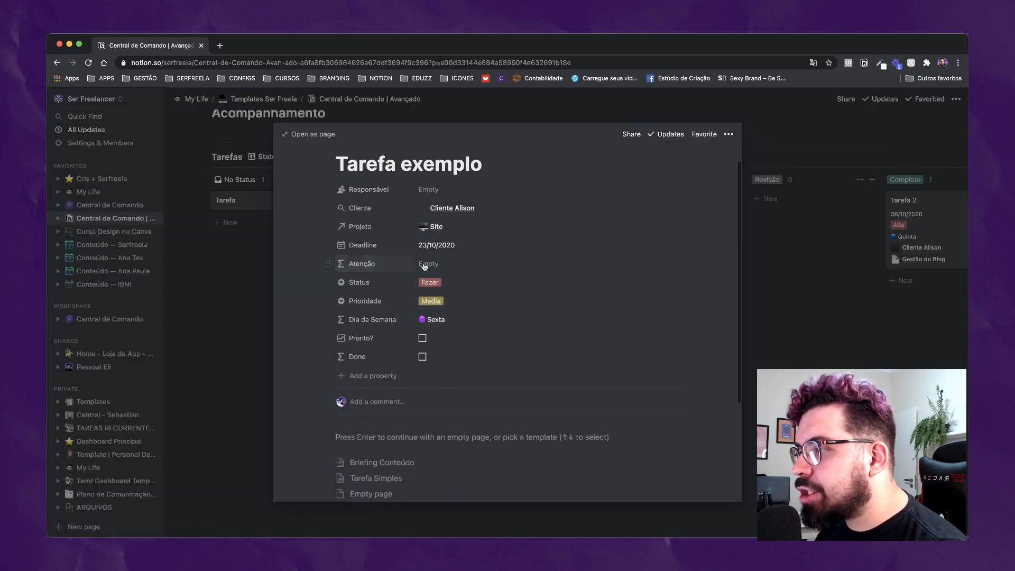
{"action": "left_click", "coordinate": [465, 263]}
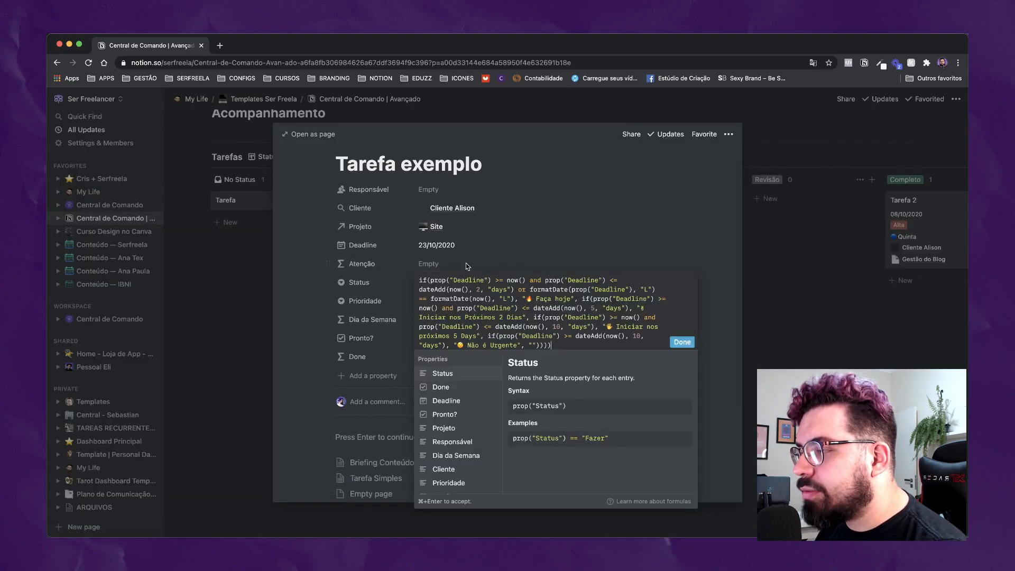
{"action": "left_click", "coordinate": [436, 263]}
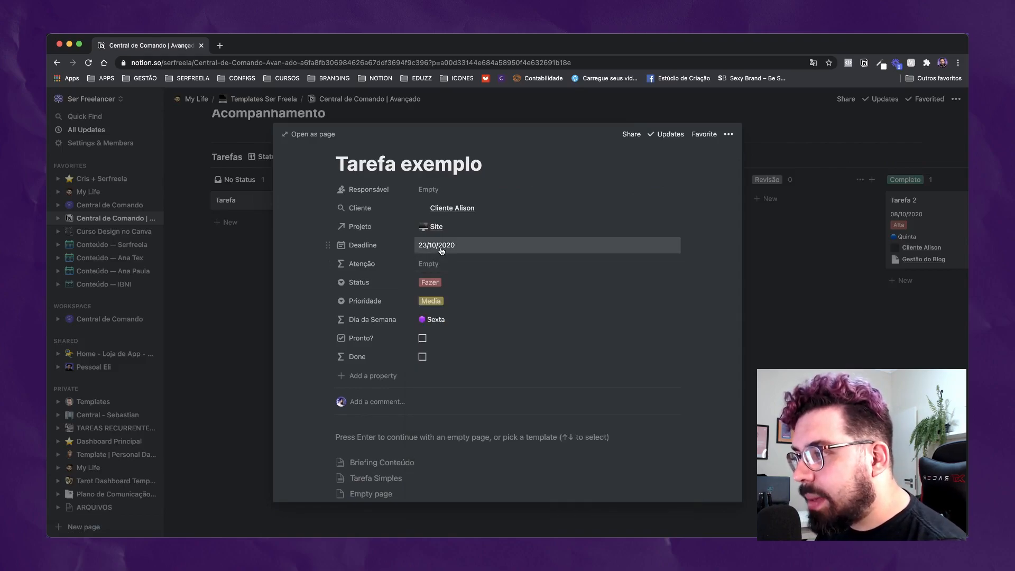
Set the Deadline of Tarefa exemplo to 20/11/2020
{"action": "left_click", "coordinate": [442, 249]}
{"action": "left_click", "coordinate": [527, 285]}
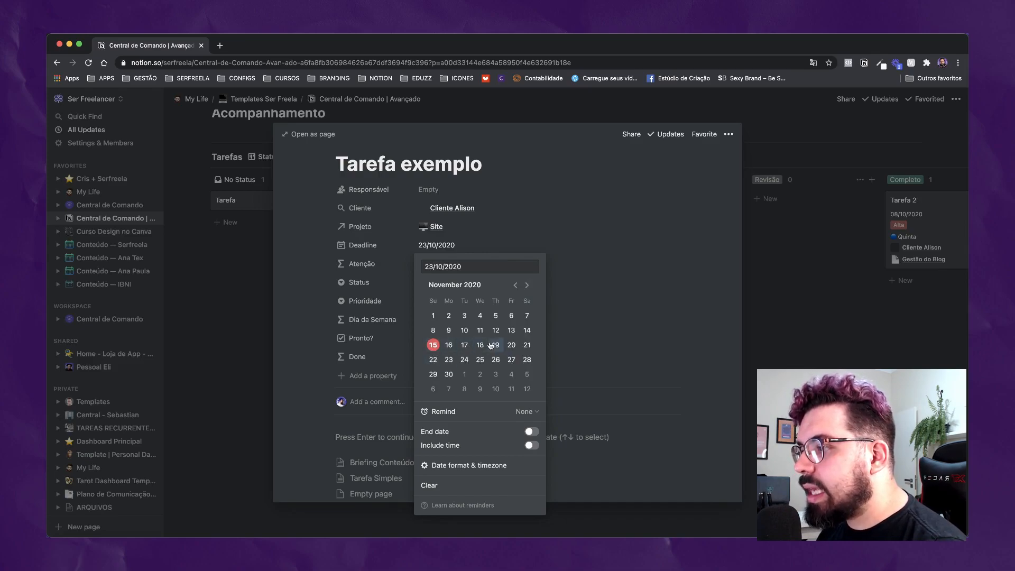
{"action": "left_click", "coordinate": [511, 345]}
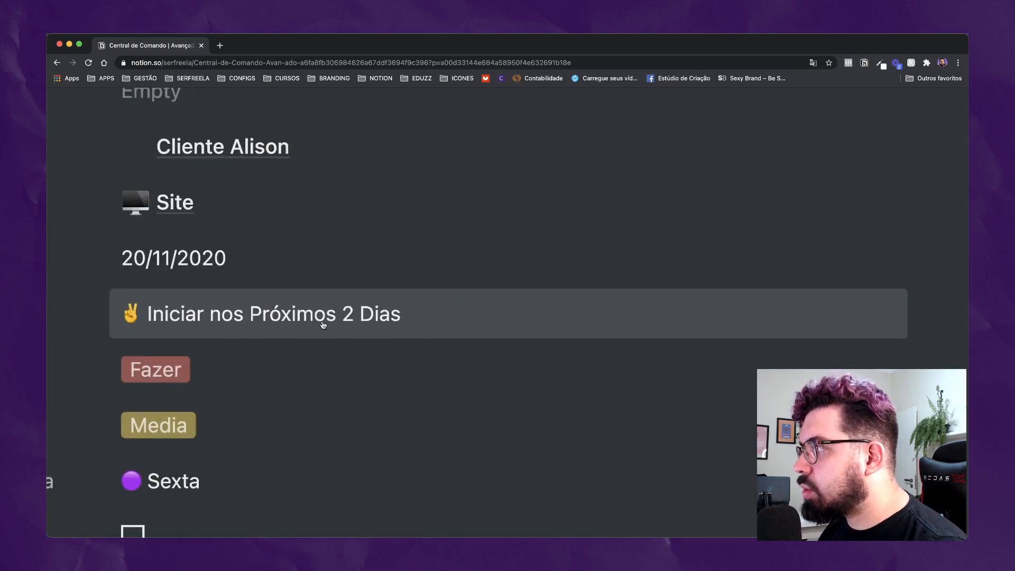
Change the Deadline of Tarefa exemplo to 16/11/2020
{"action": "left_click", "coordinate": [245, 265]}
{"action": "scroll", "coordinate": [430, 402], "scroll_direction": "down", "scroll_amount": 4}
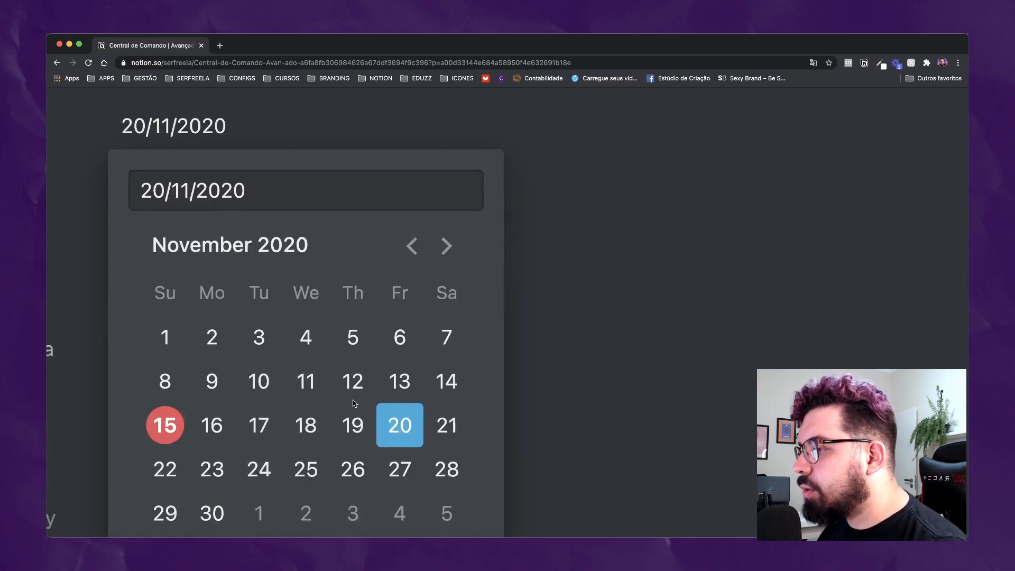
{"action": "left_click", "coordinate": [215, 413]}
{"action": "left_click", "coordinate": [358, 104]}
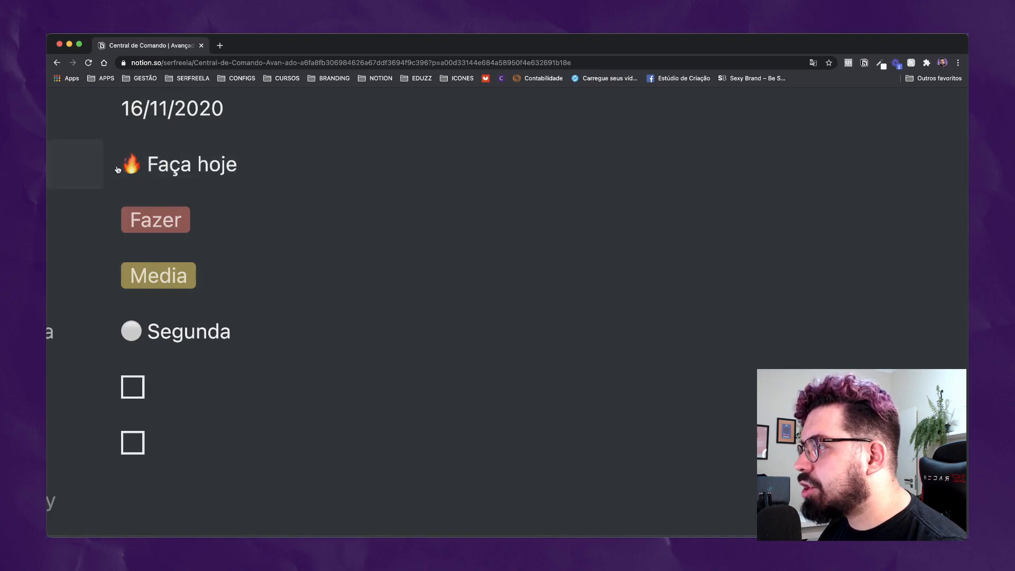
Set the Deadline of Tarefa exemplo to 27/11/2020
{"action": "left_click", "coordinate": [194, 119]}
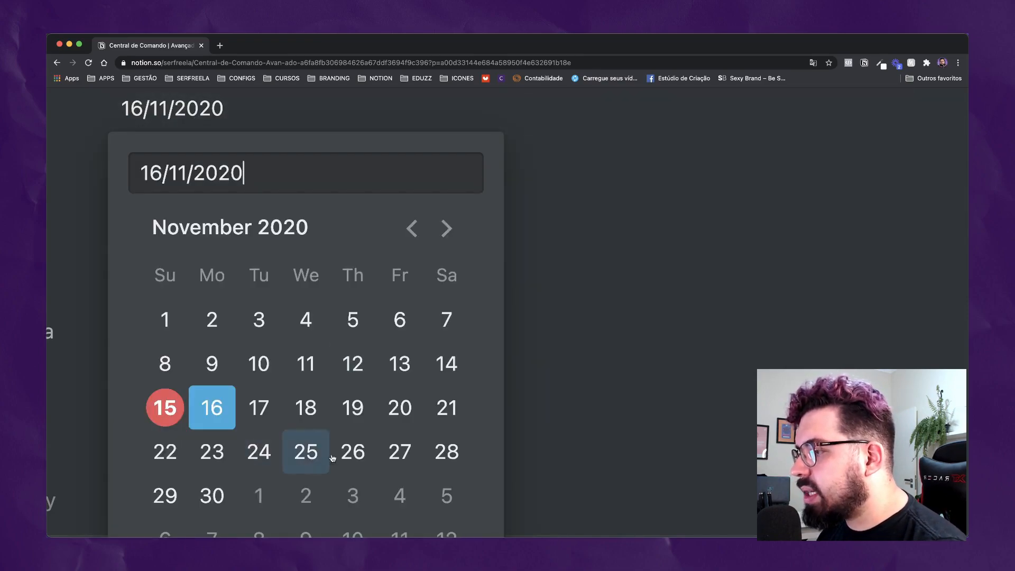
{"action": "left_click", "coordinate": [400, 452]}
{"action": "left_click", "coordinate": [655, 236]}
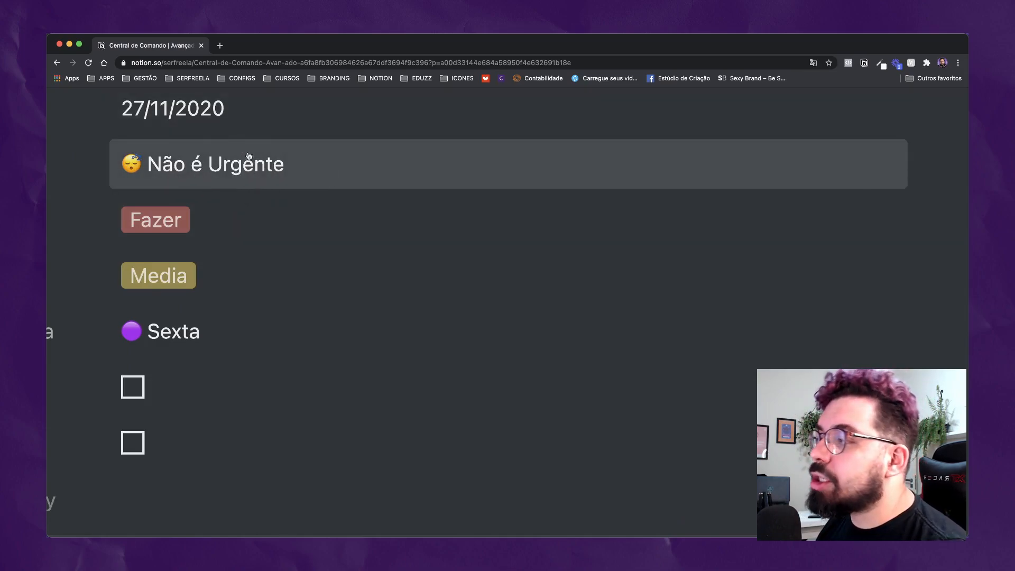
Open the Atenção formula of Tarefa exemplo and examine how it starts with the if condition
{"action": "scroll", "coordinate": [262, 159], "scroll_direction": "up", "scroll_amount": 2}
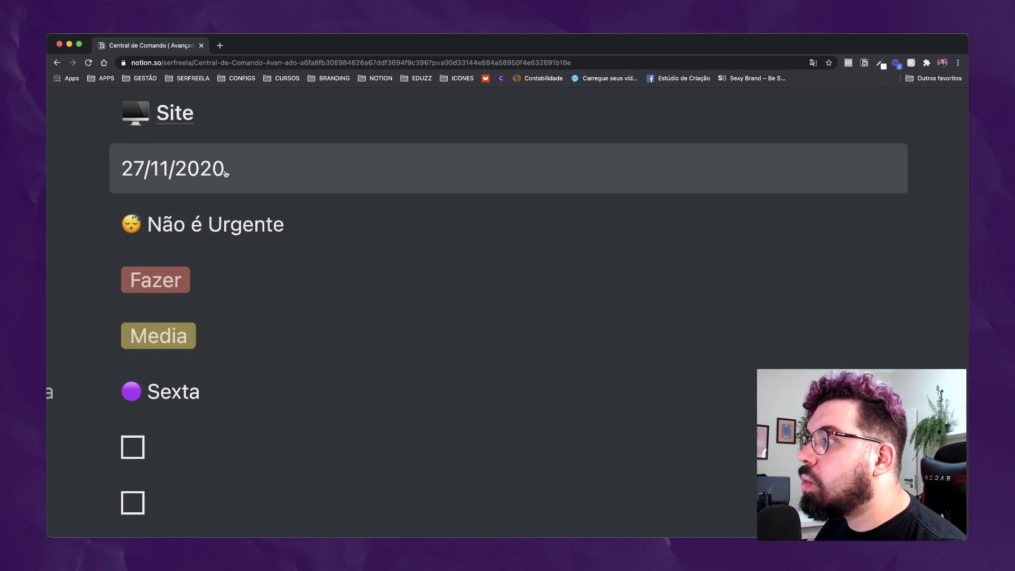
{"action": "left_click", "coordinate": [328, 225]}
{"action": "scroll", "coordinate": [362, 316], "scroll_direction": "down", "scroll_amount": 1}
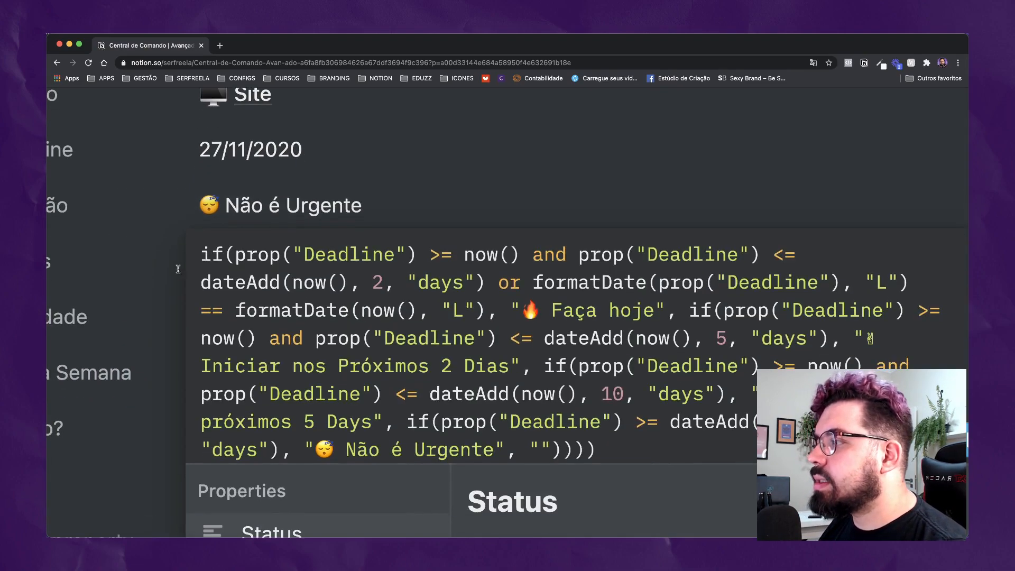
{"action": "left_click", "coordinate": [204, 257]}
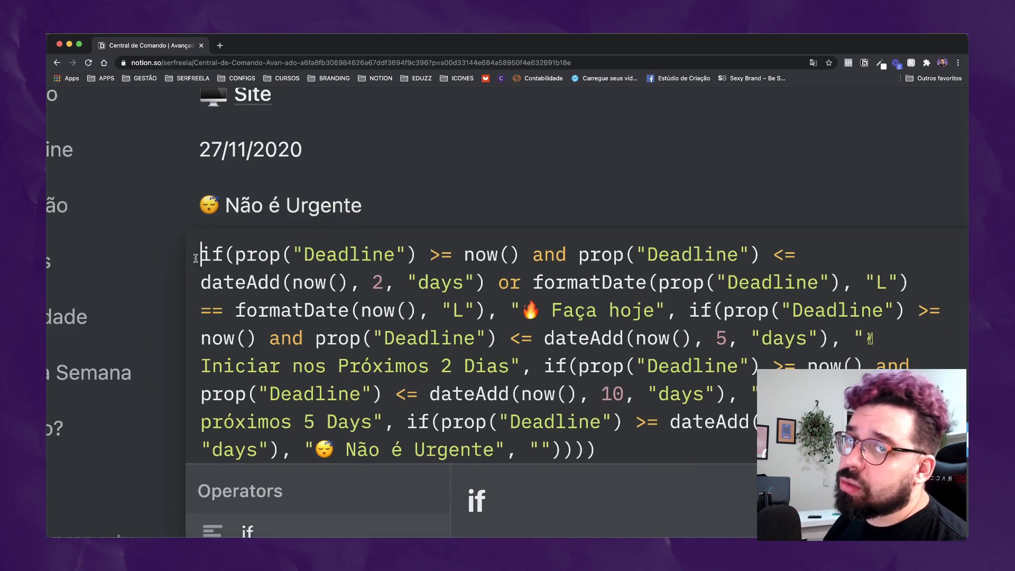
{"action": "scroll", "coordinate": [373, 317], "scroll_direction": "down", "scroll_amount": 2}
{"action": "scroll", "coordinate": [372, 317], "scroll_direction": "up", "scroll_amount": 1}
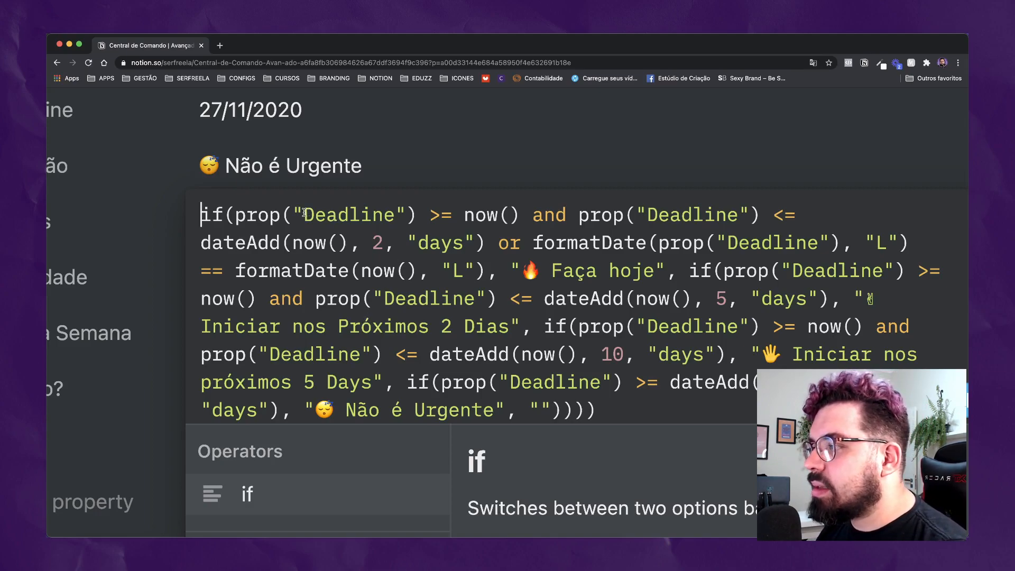
Examine each reference to the Deadline property and the message texts in the Atenção formula, and close the editor
{"action": "left_click_drag", "start_coordinate": [304, 213], "coordinate": [397, 212]}
{"action": "left_click", "coordinate": [397, 212]}
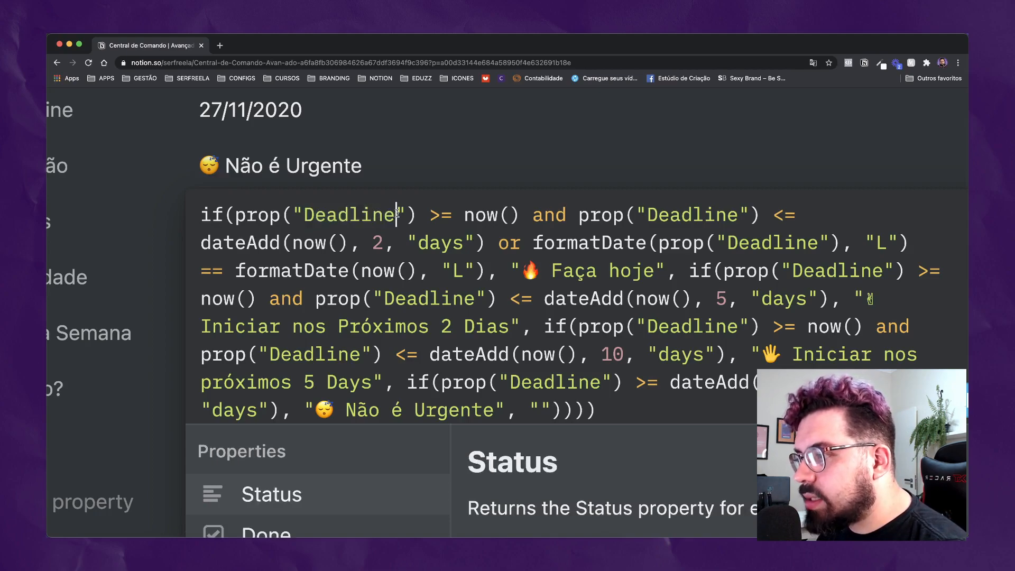
{"action": "double_click", "coordinate": [434, 243]}
{"action": "double_click", "coordinate": [437, 299]}
{"action": "left_click", "coordinate": [384, 326]}
{"action": "double_click", "coordinate": [385, 327]}
{"action": "double_click", "coordinate": [671, 214]}
{"action": "double_click", "coordinate": [800, 242]}
{"action": "double_click", "coordinate": [831, 268]}
{"action": "left_click_drag", "start_coordinate": [512, 328], "coordinate": [206, 325]}
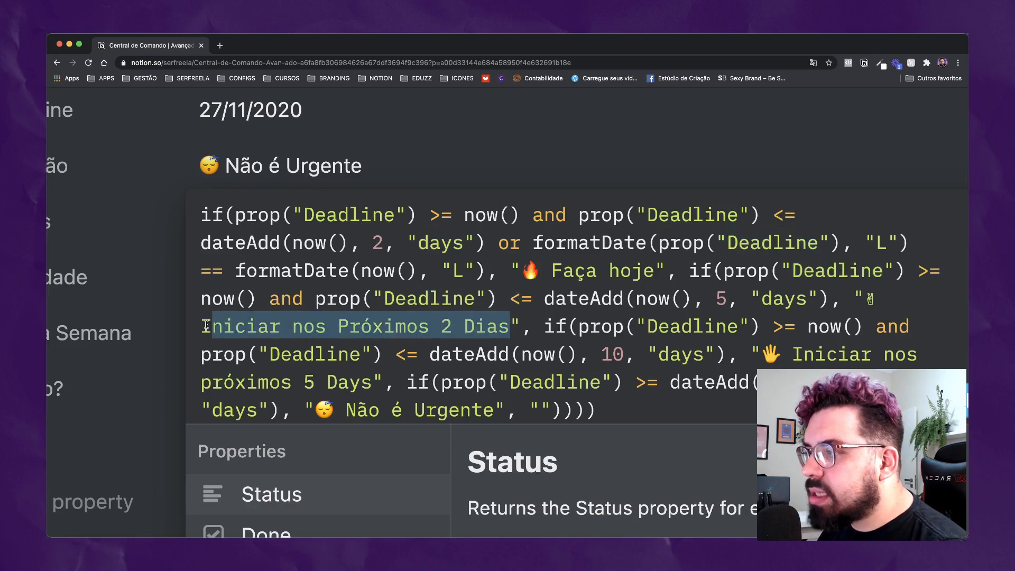
{"action": "left_click", "coordinate": [451, 324]}
{"action": "scroll", "coordinate": [504, 347], "scroll_direction": "down", "scroll_amount": 1}
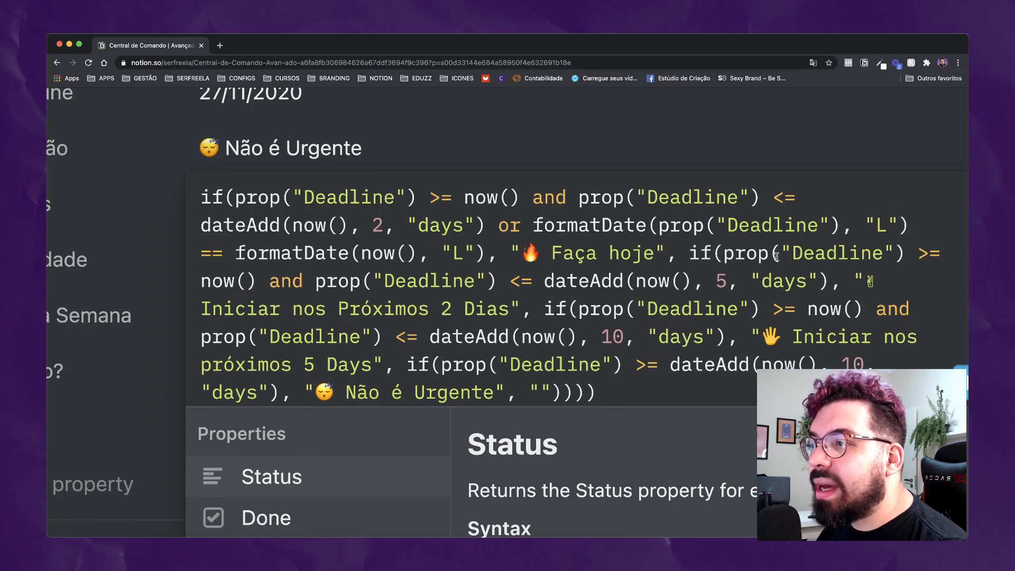
{"action": "left_click", "coordinate": [166, 239]}
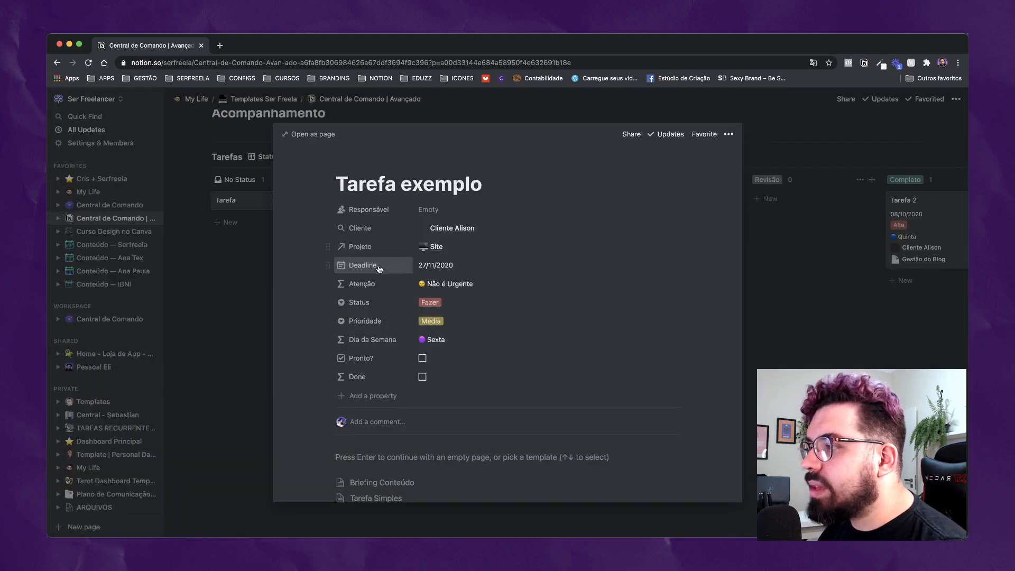
Try renaming the Deadline date property to Data Limite
{"action": "left_click", "coordinate": [382, 270]}
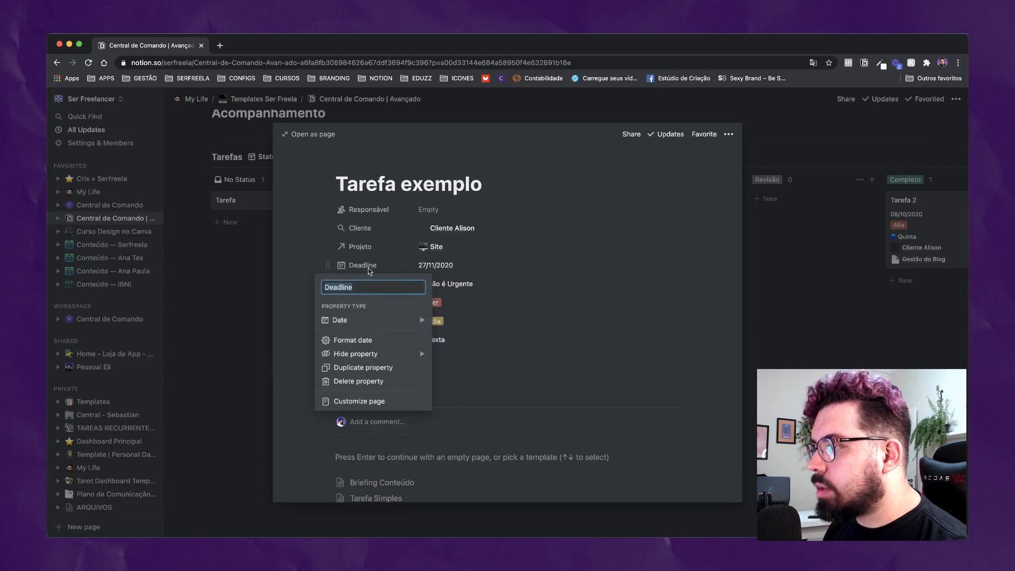
{"action": "type", "text": "Data"}
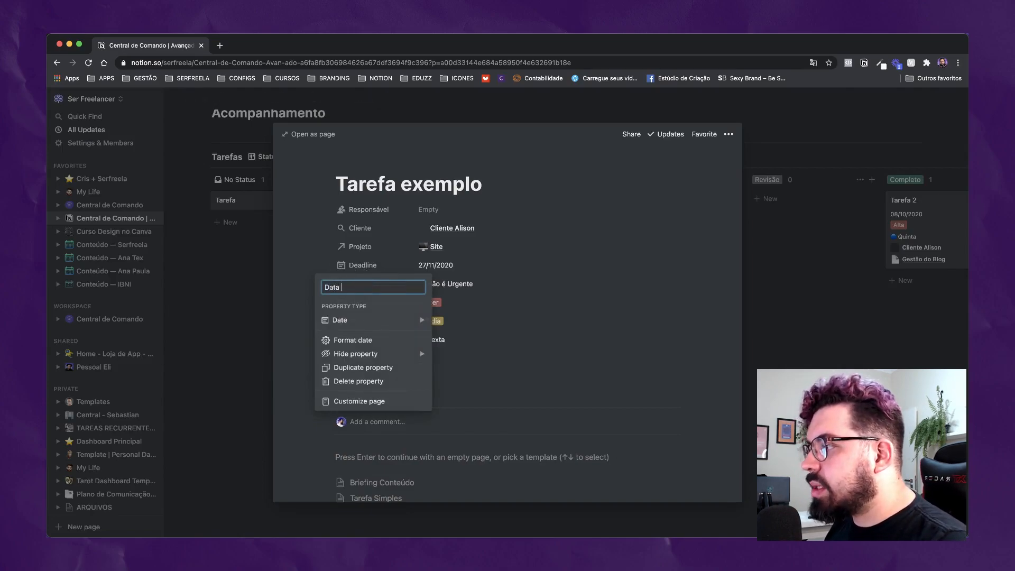
{"action": "type", "text": " Limiete"}
{"action": "key", "text": "Return"}
Rename the date property of Tarefa exemplo to Entrega
{"action": "left_click", "coordinate": [405, 265]}
{"action": "type", "text": "Entrega"}
{"action": "key", "text": "Return"}
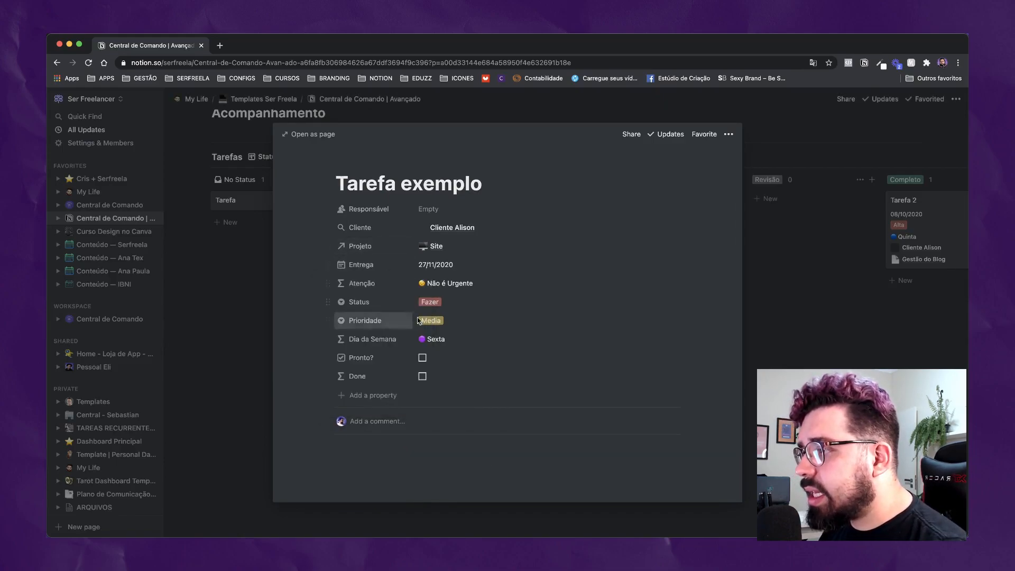
Reopen the Atenção formula and check the property name used in its prop() references
{"action": "left_click", "coordinate": [452, 283]}
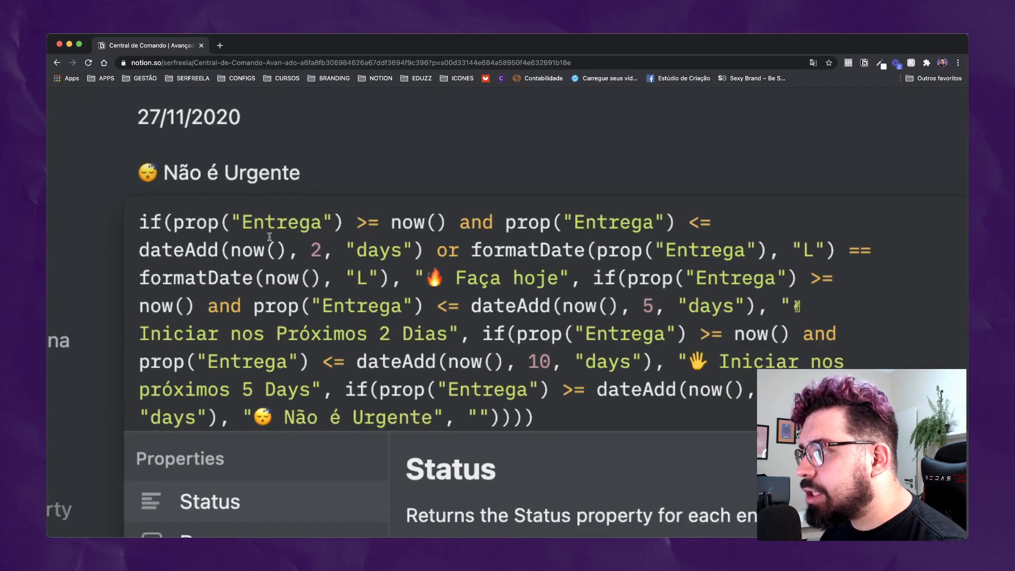
{"action": "double_click", "coordinate": [463, 301]}
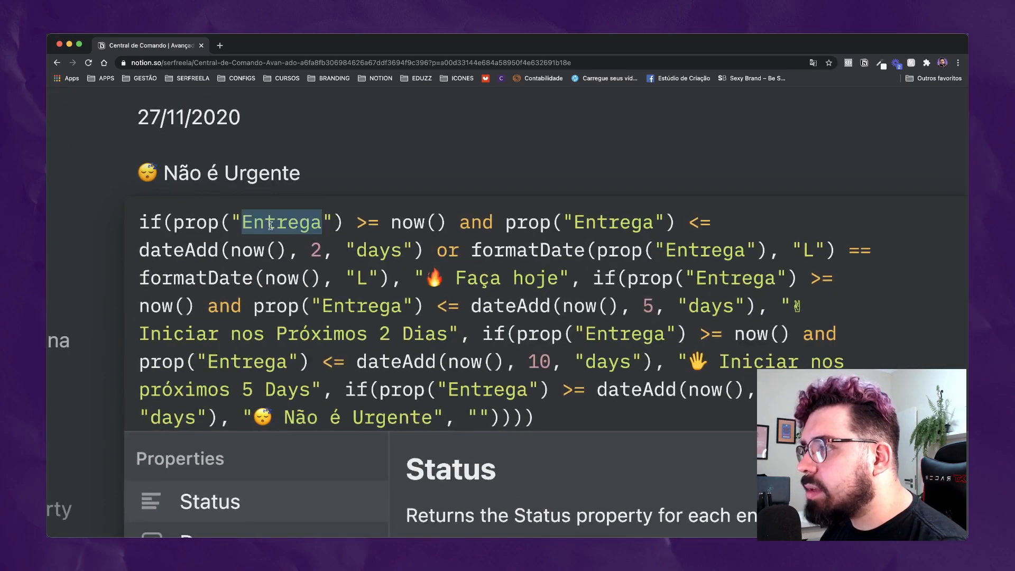
{"action": "double_click", "coordinate": [618, 222]}
{"action": "left_click", "coordinate": [734, 251]}
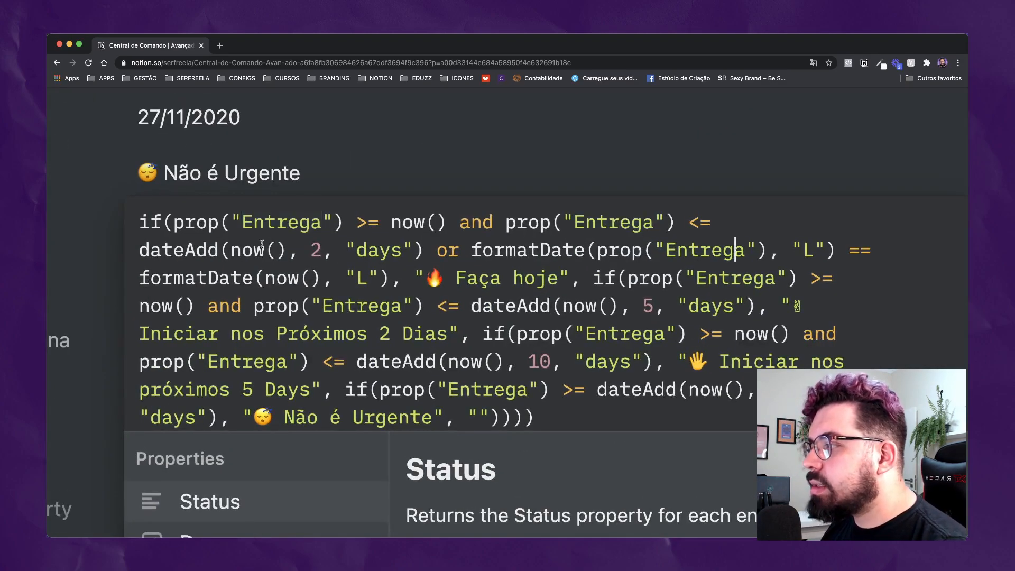
{"action": "left_click", "coordinate": [228, 245]}
Examine the first condition of the Atenção formula, from the comparison with now() to the <= operator
{"action": "left_click_drag", "start_coordinate": [140, 227], "coordinate": [653, 226]}
{"action": "left_click", "coordinate": [471, 224]}
{"action": "left_click", "coordinate": [548, 221]}
{"action": "left_click", "coordinate": [485, 224]}
{"action": "left_click_drag", "start_coordinate": [514, 223], "coordinate": [540, 223]}
{"action": "left_click", "coordinate": [609, 224]}
{"action": "left_click", "coordinate": [653, 224]}
{"action": "left_click_drag", "start_coordinate": [692, 226], "coordinate": [707, 224]}
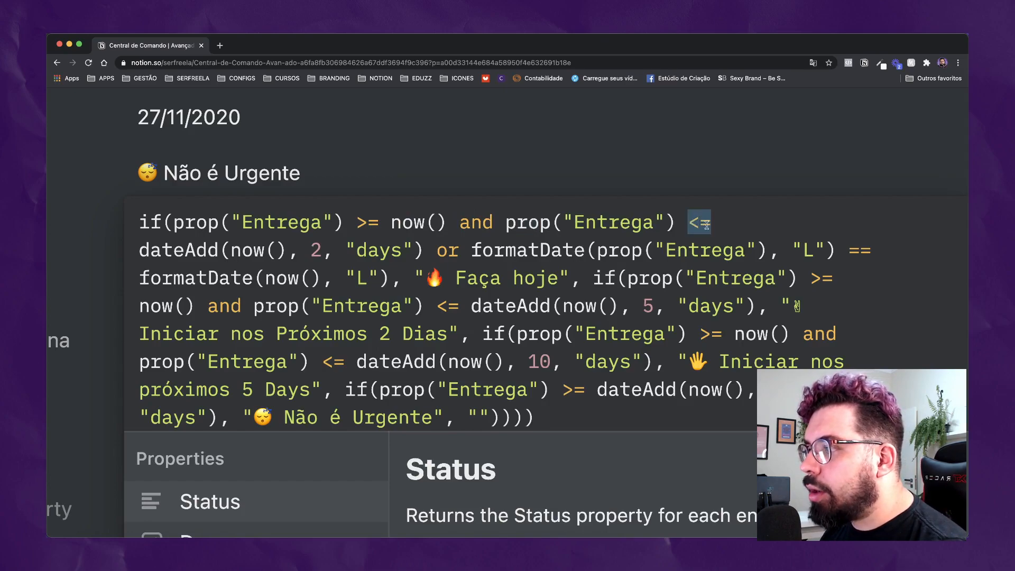
Examine the dateAdd(now(), 2, "days") part of the Atenção formula argument by argument
{"action": "left_click", "coordinate": [139, 249]}
{"action": "left_click_drag", "start_coordinate": [139, 249], "coordinate": [246, 252]}
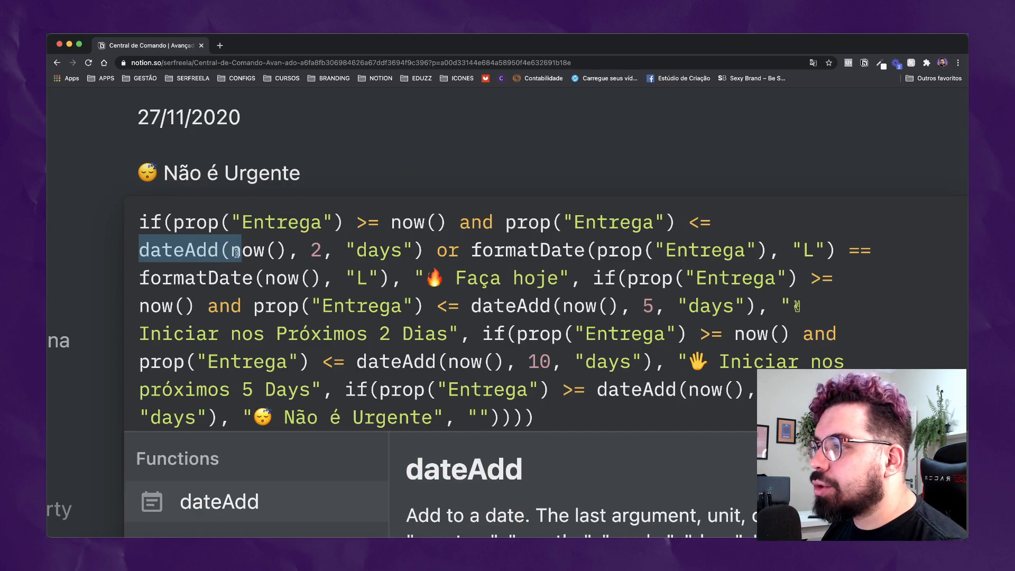
{"action": "left_click", "coordinate": [237, 252]}
{"action": "left_click_drag", "start_coordinate": [311, 253], "coordinate": [333, 253]}
{"action": "left_click", "coordinate": [380, 253]}
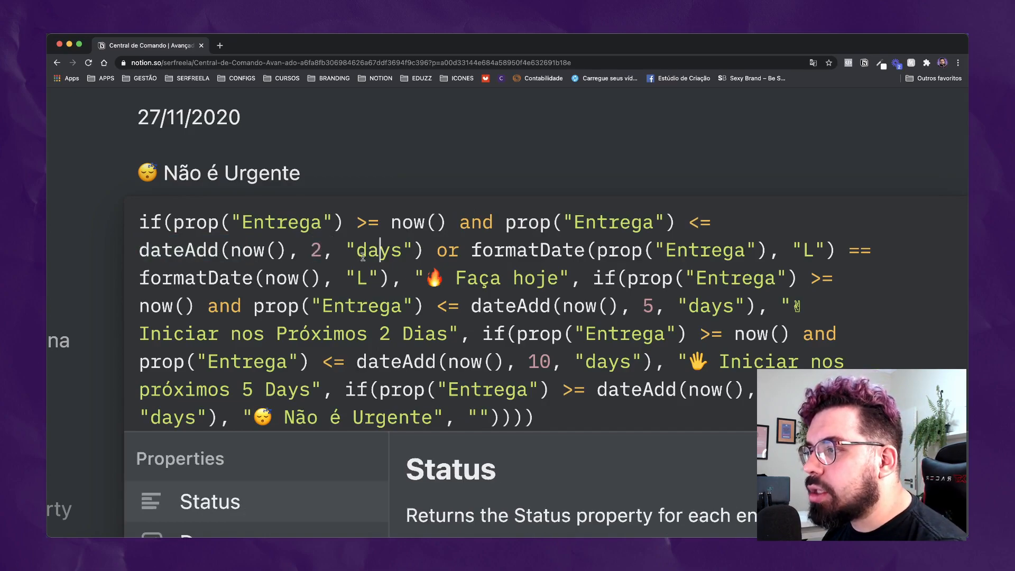
Examine the or part of the Atenção formula, comparing formatDate(prop("Entrega"), "L") with formatDate(now(), "L")
{"action": "left_click", "coordinate": [459, 253]}
{"action": "left_click", "coordinate": [516, 253]}
{"action": "left_click", "coordinate": [656, 253]}
{"action": "left_click", "coordinate": [793, 252]}
{"action": "left_click", "coordinate": [243, 278]}
{"action": "left_click", "coordinate": [276, 277]}
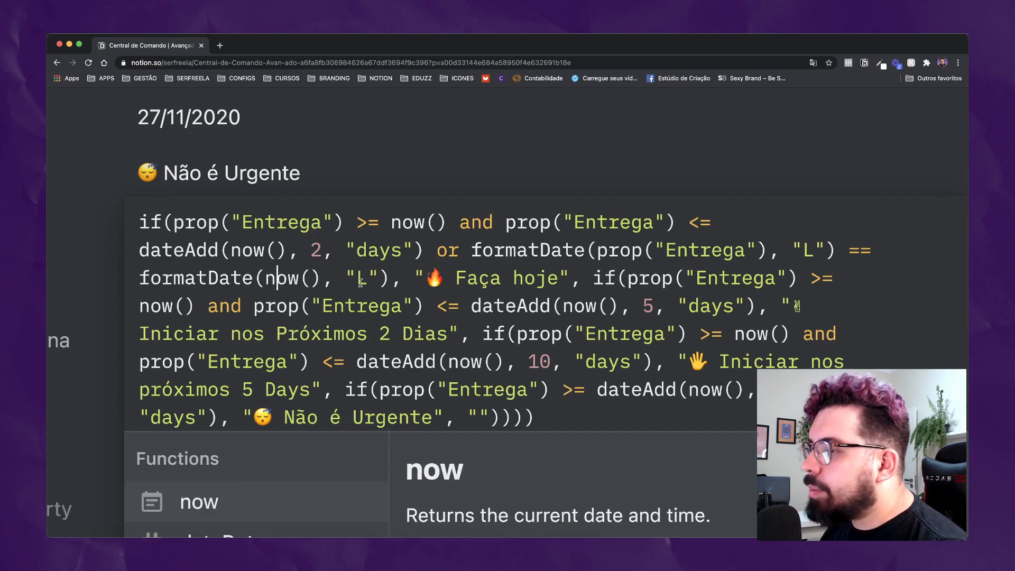
{"action": "scroll", "coordinate": [508, 313], "scroll_direction": "down", "scroll_amount": 1}
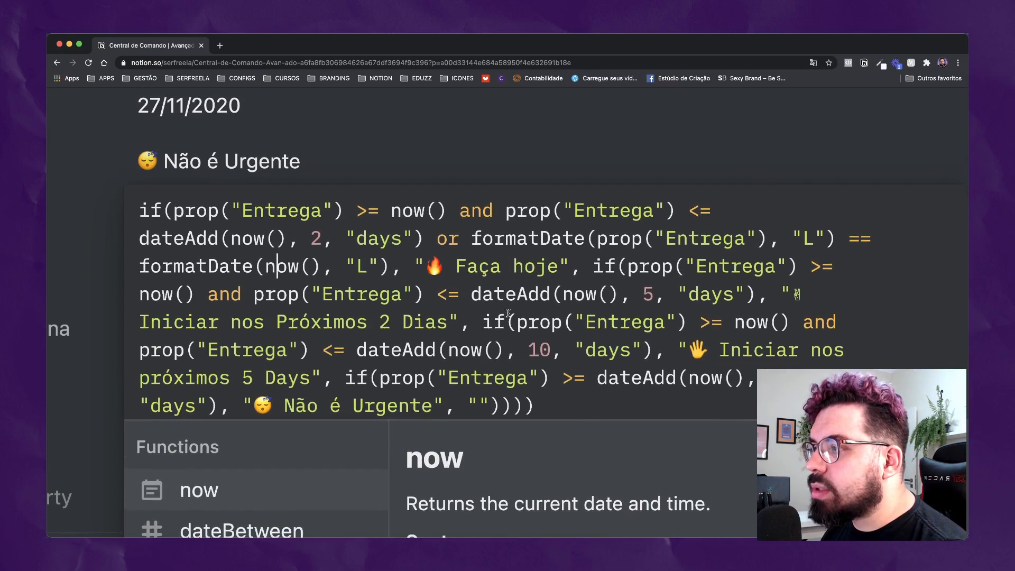
{"action": "left_click_drag", "start_coordinate": [346, 266], "coordinate": [380, 266]}
{"action": "left_click", "coordinate": [375, 269]}
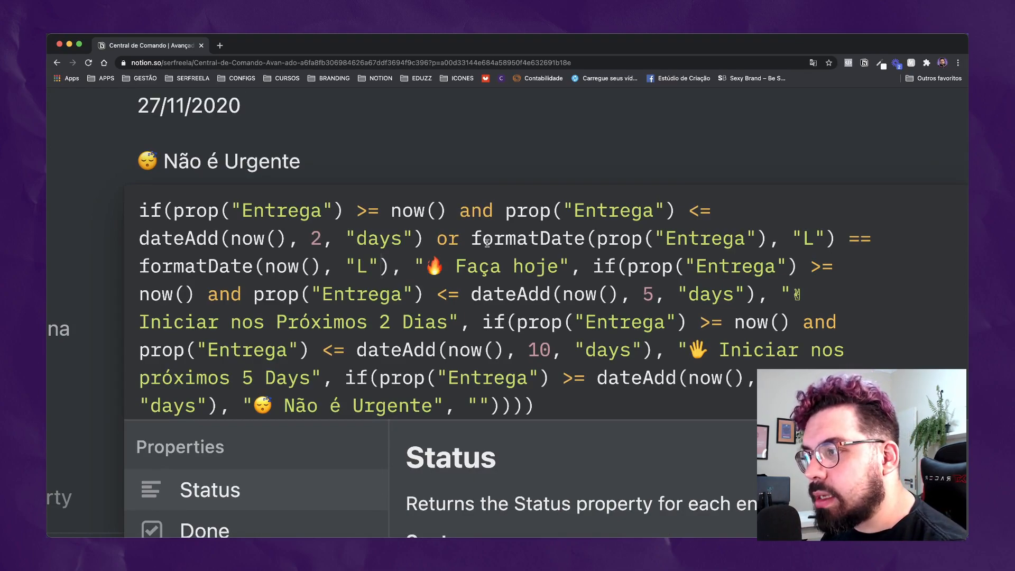
Review the complete first condition of the Atenção formula together with its "🔥 Faça hoje" message
{"action": "left_click", "coordinate": [517, 238]}
{"action": "left_click", "coordinate": [632, 238]}
{"action": "left_click", "coordinate": [472, 238]}
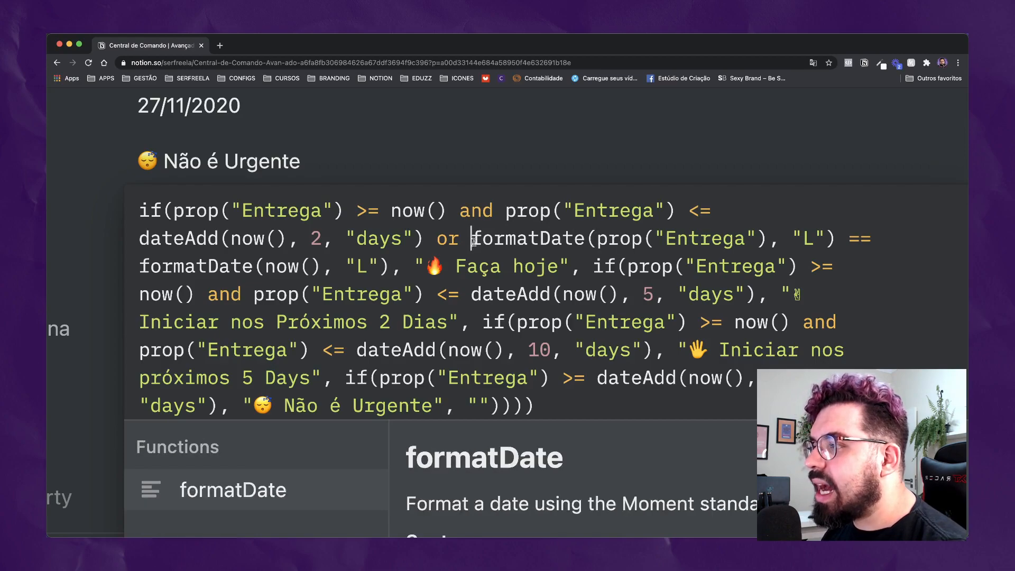
{"action": "left_click", "coordinate": [253, 210]}
{"action": "left_click", "coordinate": [479, 211]}
{"action": "left_click", "coordinate": [210, 239]}
{"action": "left_click_drag", "start_coordinate": [381, 239], "coordinate": [265, 239]}
{"action": "left_click", "coordinate": [462, 239]}
{"action": "left_click", "coordinate": [357, 265]}
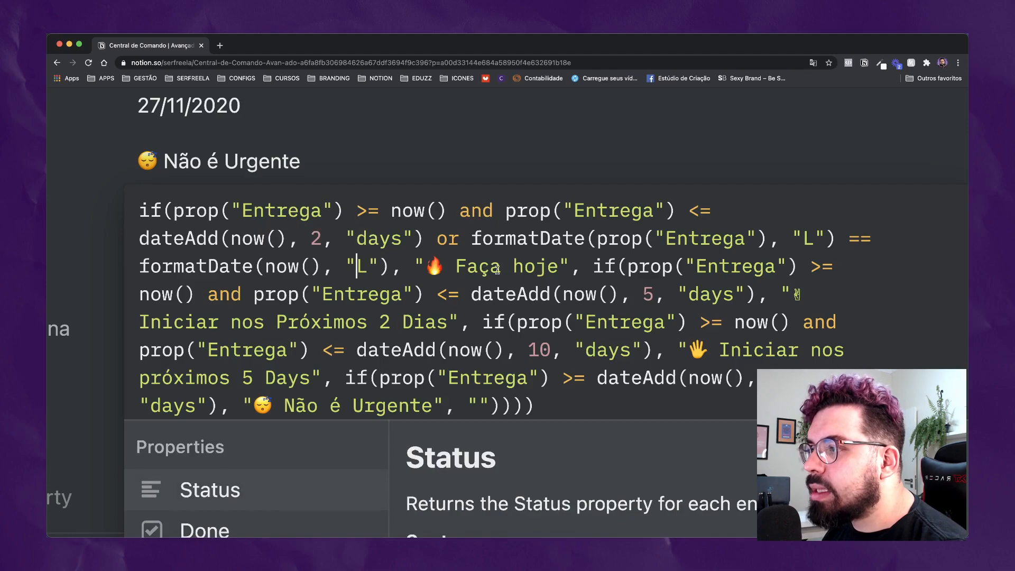
{"action": "left_click_drag", "start_coordinate": [414, 266], "coordinate": [573, 264]}
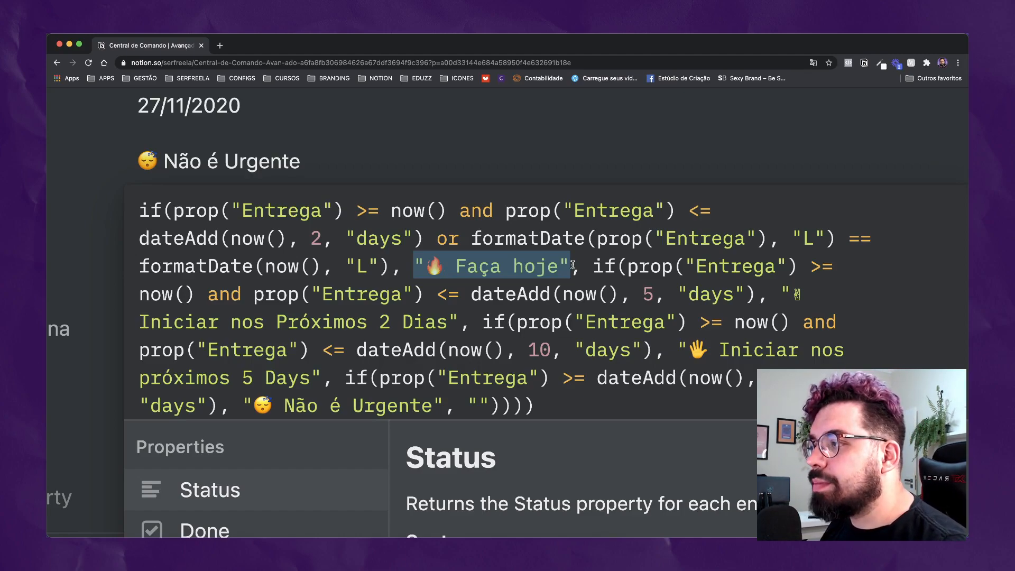
Set the number of days in the formula's first dateAdd to 3 and close the formula editor
{"action": "left_click", "coordinate": [304, 235]}
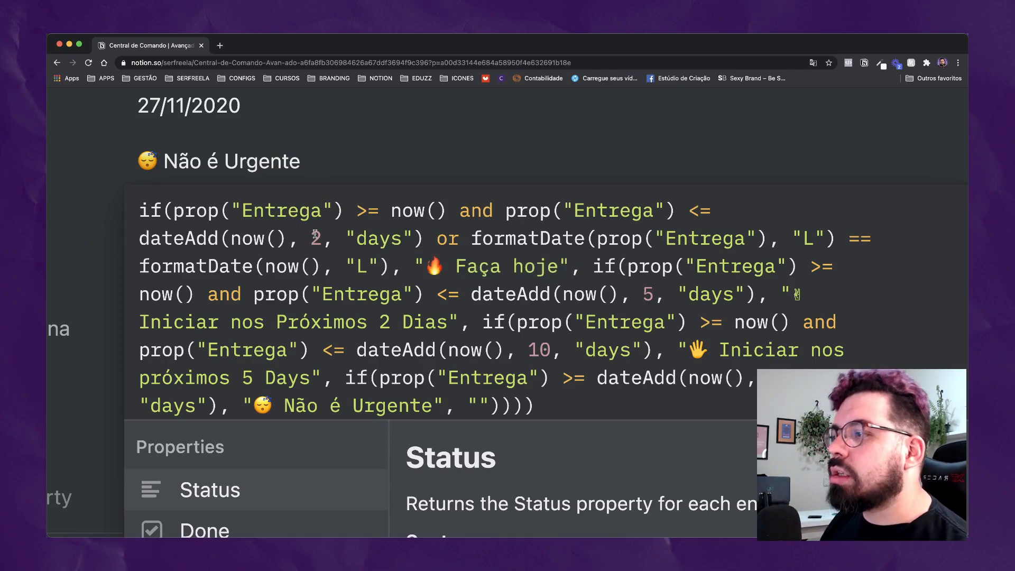
{"action": "key", "text": "Right"}
{"action": "key", "text": "BackSpace"}
{"action": "type", "text": "3"}
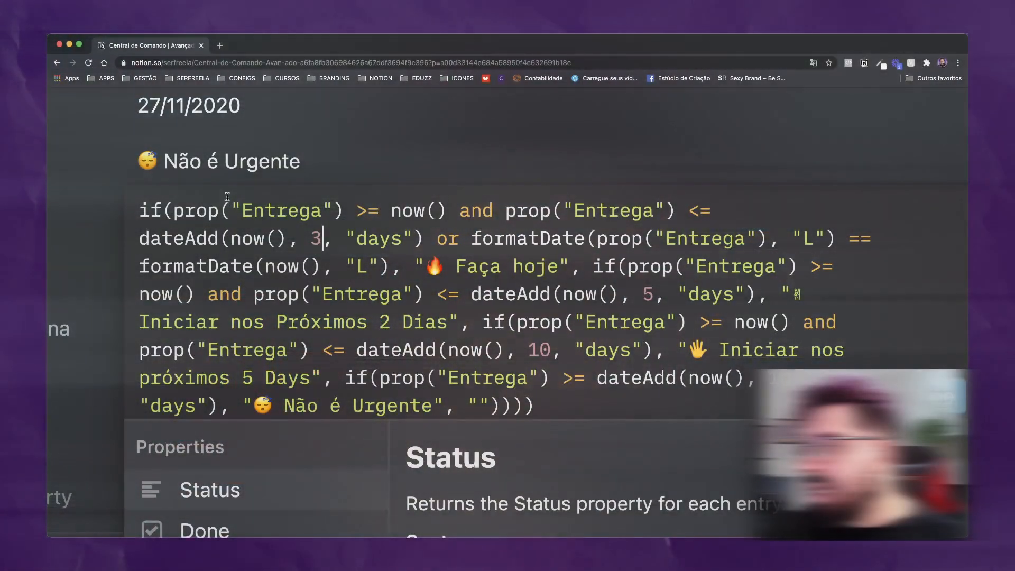
{"action": "left_click_drag", "start_coordinate": [231, 211], "coordinate": [319, 218]}
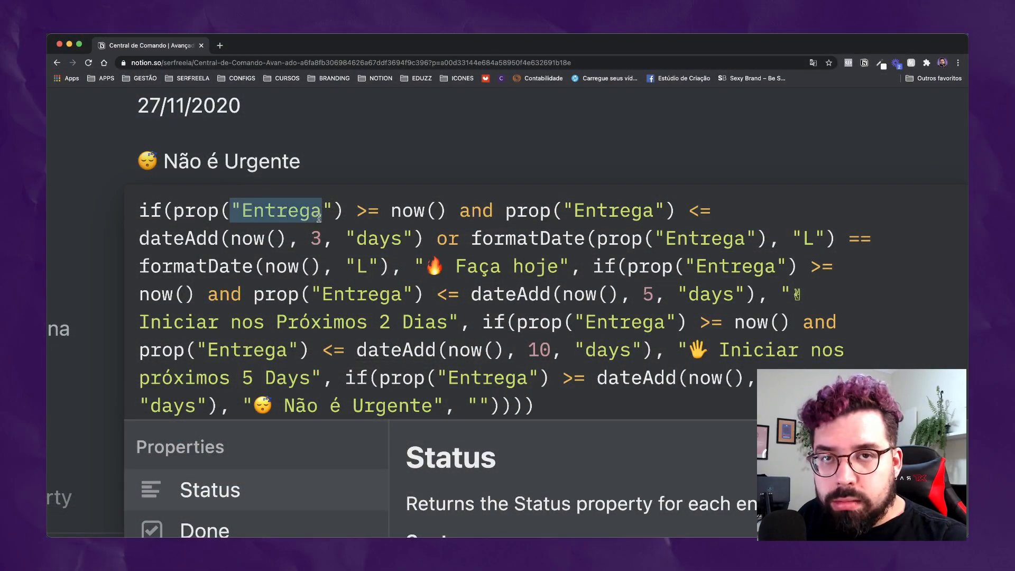
{"action": "left_click", "coordinate": [315, 216]}
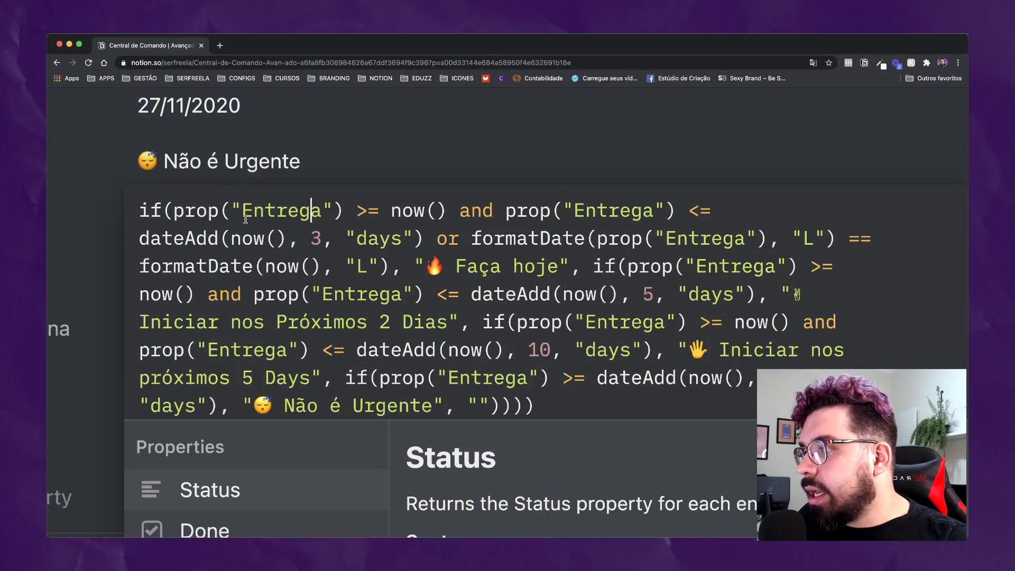
{"action": "left_click", "coordinate": [113, 206]}
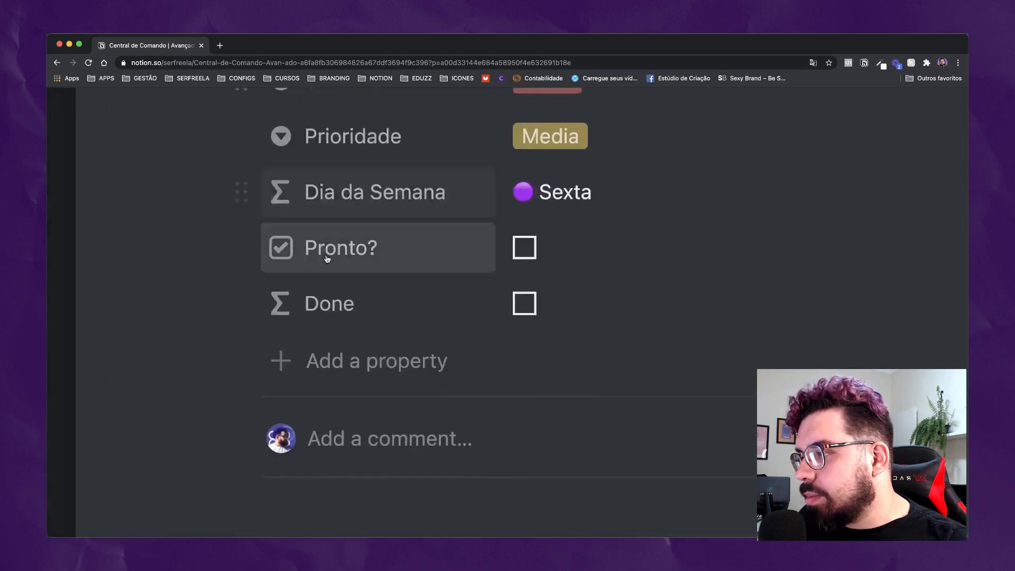
Reopen the Atenção formula and re-read its first condition, from the >= now() comparison to the dateAdd day limit
{"action": "scroll", "coordinate": [403, 326], "scroll_direction": "up", "scroll_amount": 3}
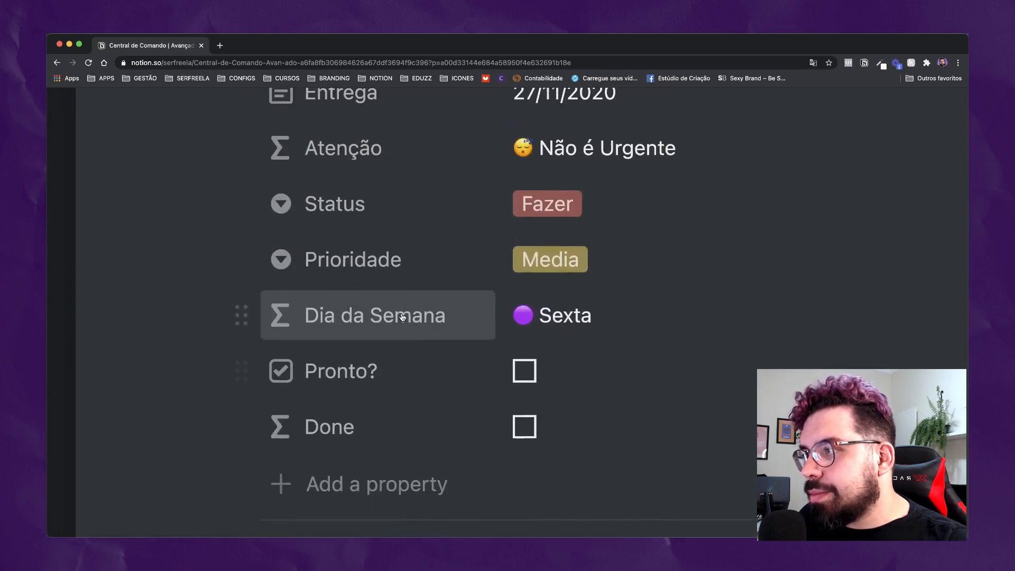
{"action": "scroll", "coordinate": [556, 168], "scroll_direction": "up", "scroll_amount": 1}
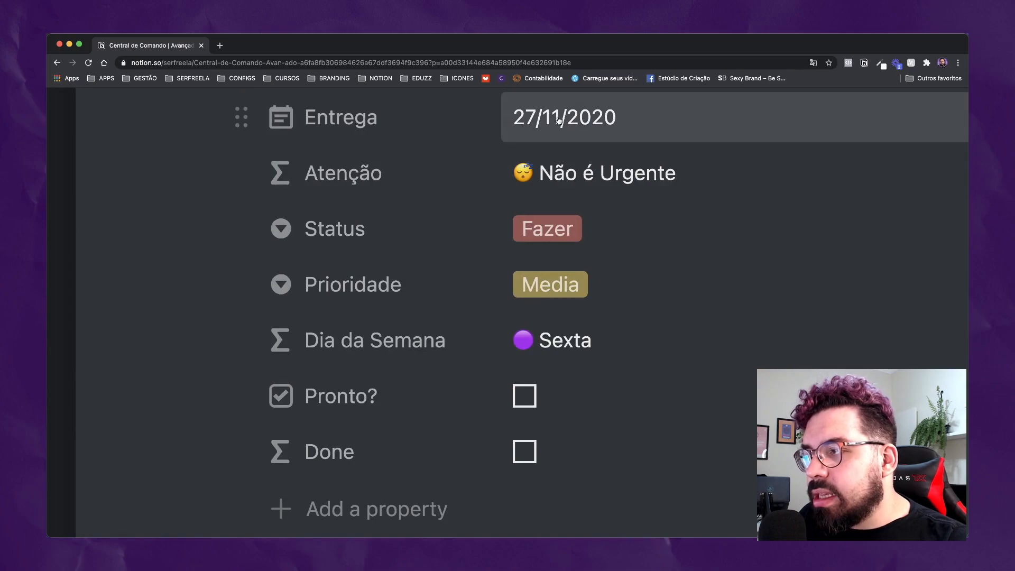
{"action": "left_click", "coordinate": [575, 168]}
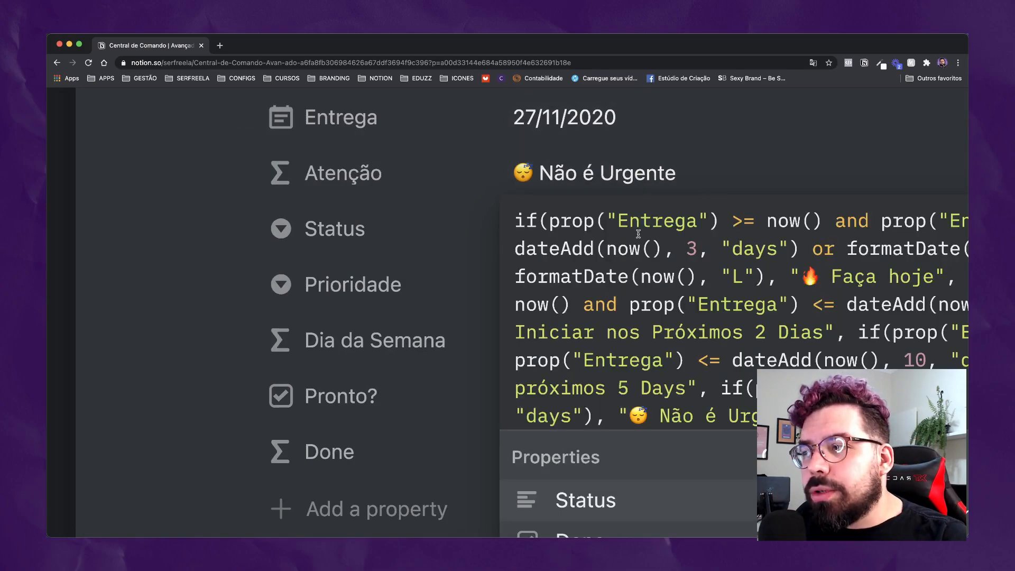
{"action": "left_click_drag", "start_coordinate": [731, 221], "coordinate": [830, 222]}
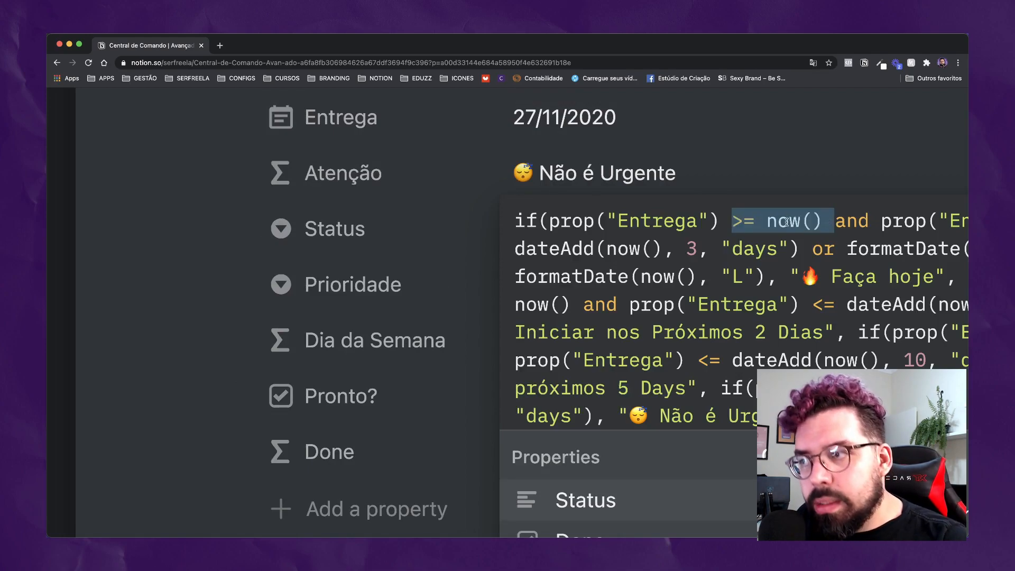
{"action": "scroll", "coordinate": [926, 219], "scroll_direction": "right", "scroll_amount": 5}
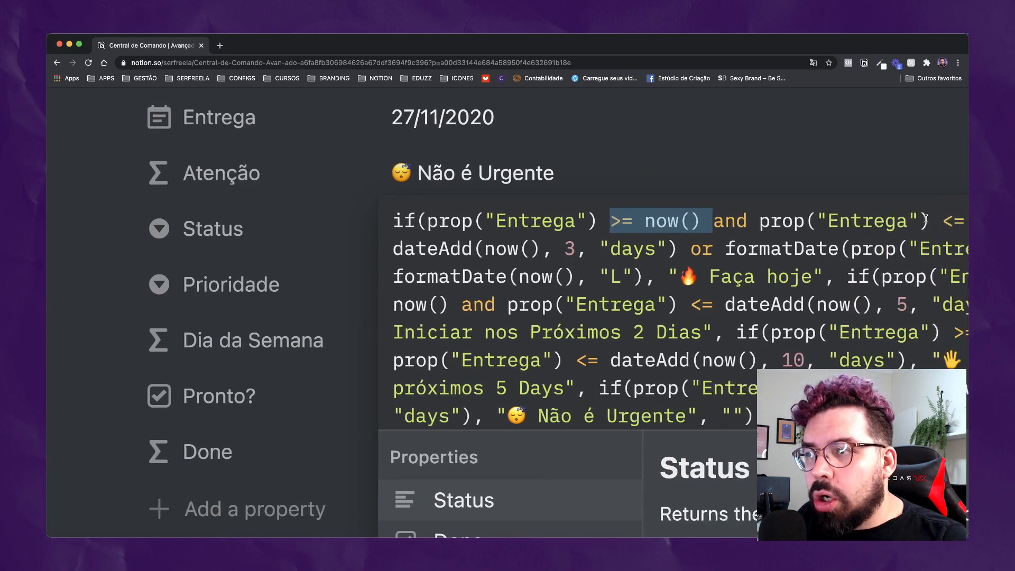
{"action": "left_click", "coordinate": [925, 218]}
{"action": "left_click", "coordinate": [413, 249]}
{"action": "left_click_drag", "start_coordinate": [538, 249], "coordinate": [645, 249]}
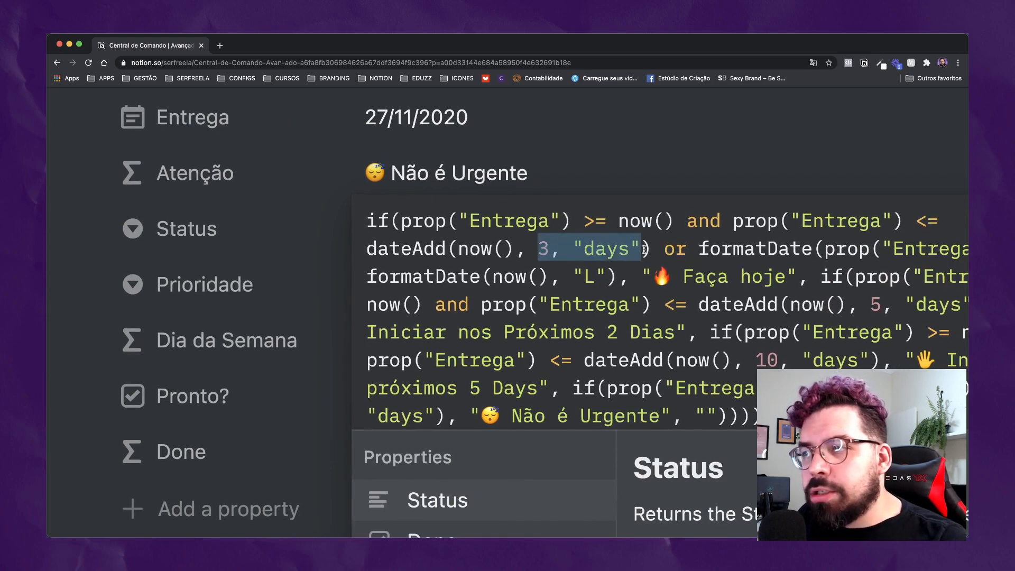
Set the number of days in the formula's first dateAdd to 2 and close the formula editor
{"action": "scroll", "coordinate": [645, 249], "scroll_direction": "right", "scroll_amount": 1}
{"action": "double_click", "coordinate": [525, 247]}
{"action": "type", "text": "2"}
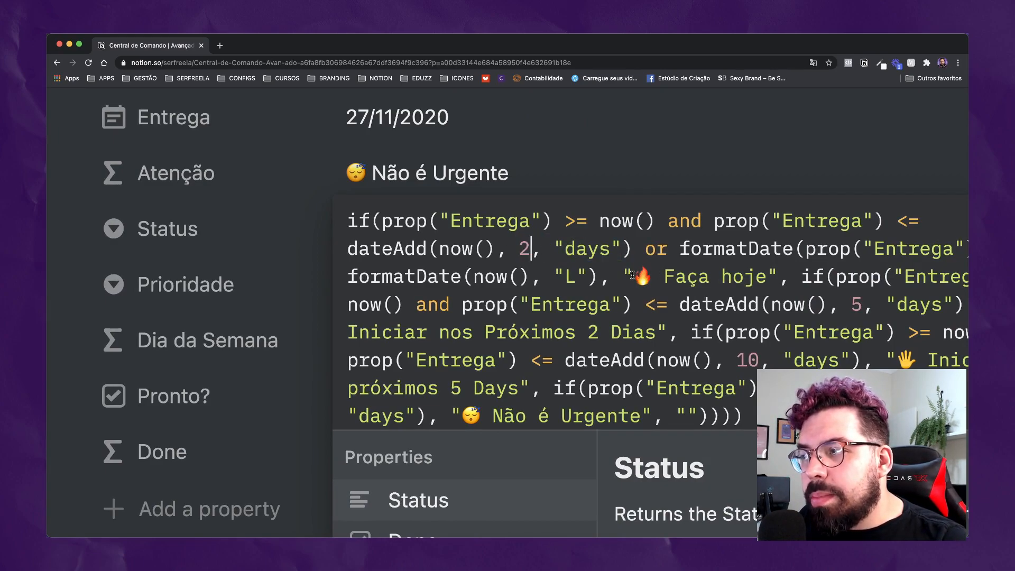
{"action": "left_click_drag", "start_coordinate": [623, 275], "coordinate": [774, 273]}
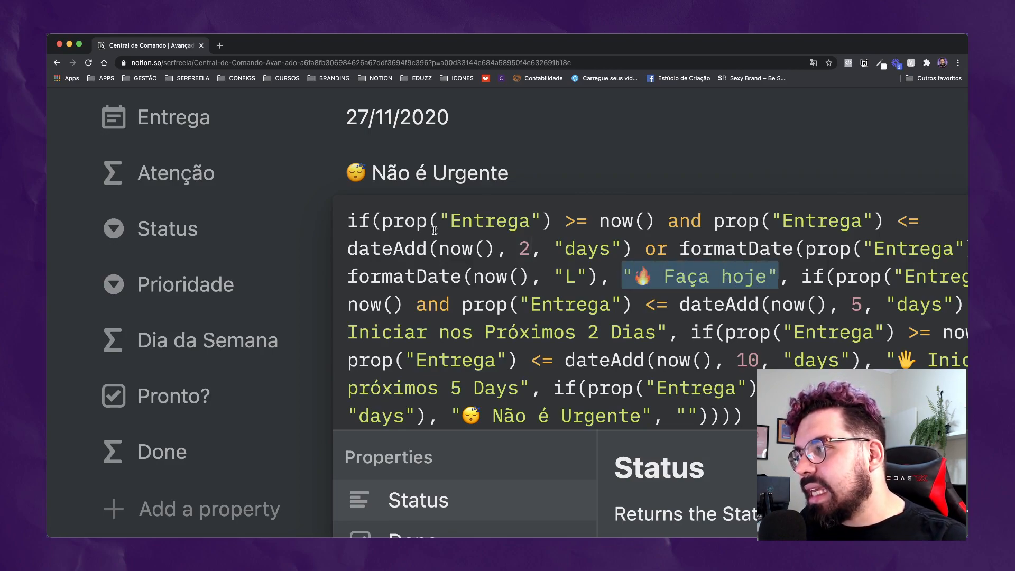
{"action": "left_click", "coordinate": [242, 258]}
Reopen the Atenção formula and examine its "Faça hoje" message and the second condition with the 5-day limit and "Iniciar nos Próximos 2 Dias" message
{"action": "left_click", "coordinate": [133, 177]}
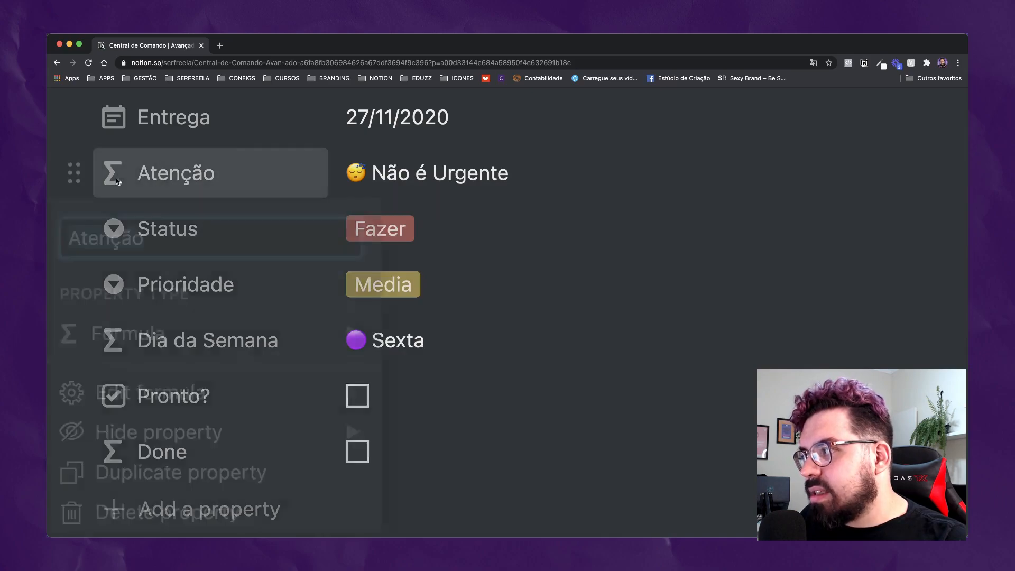
{"action": "left_click", "coordinate": [297, 175]}
{"action": "left_click", "coordinate": [445, 181]}
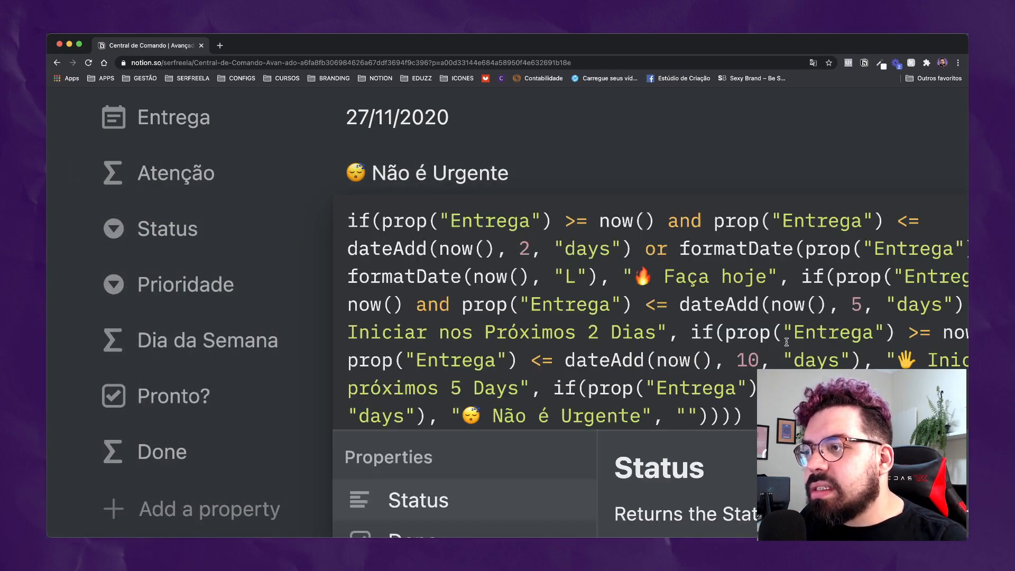
{"action": "left_click_drag", "start_coordinate": [623, 276], "coordinate": [779, 274]}
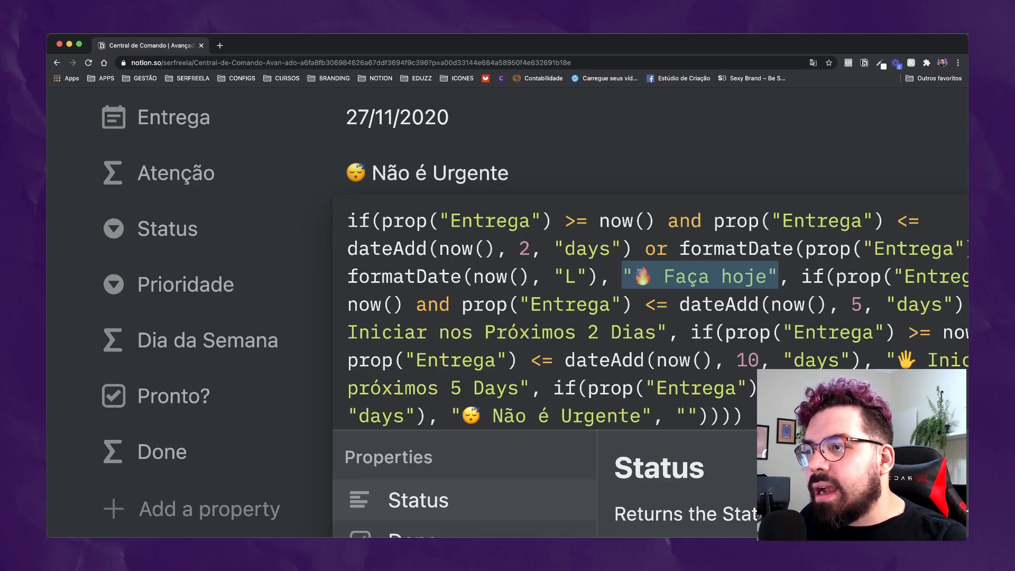
{"action": "scroll", "coordinate": [569, 263], "scroll_direction": "right", "scroll_amount": 5}
{"action": "scroll", "coordinate": [420, 318], "scroll_direction": "left", "scroll_amount": 1}
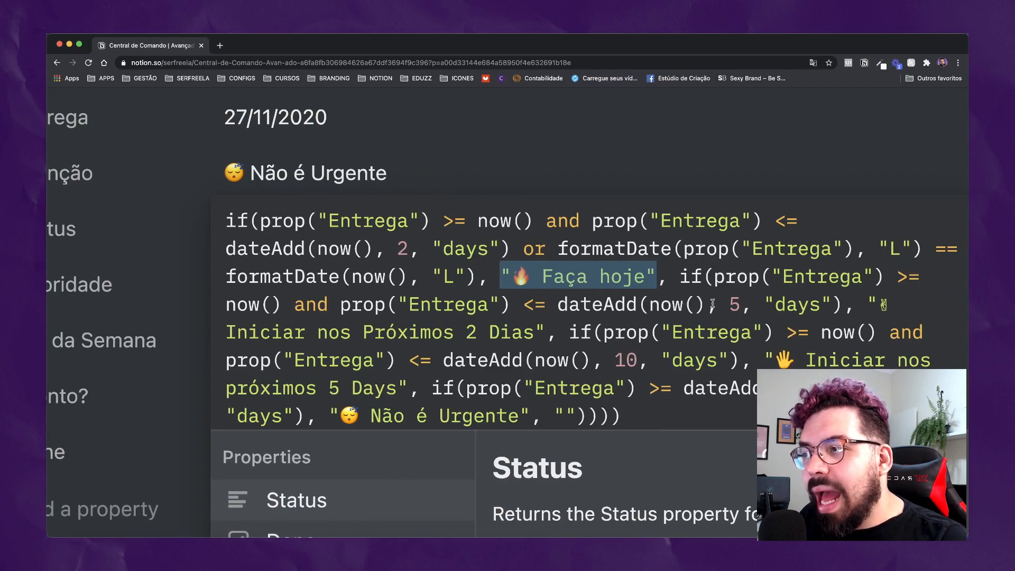
{"action": "left_click_drag", "start_coordinate": [724, 301], "coordinate": [735, 302]}
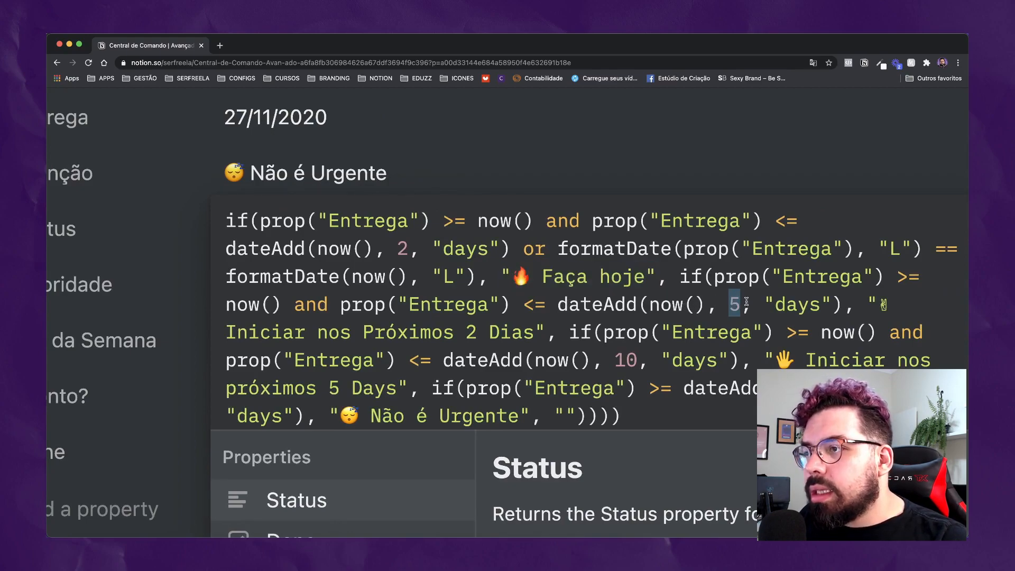
{"action": "left_click_drag", "start_coordinate": [870, 307], "coordinate": [883, 306]}
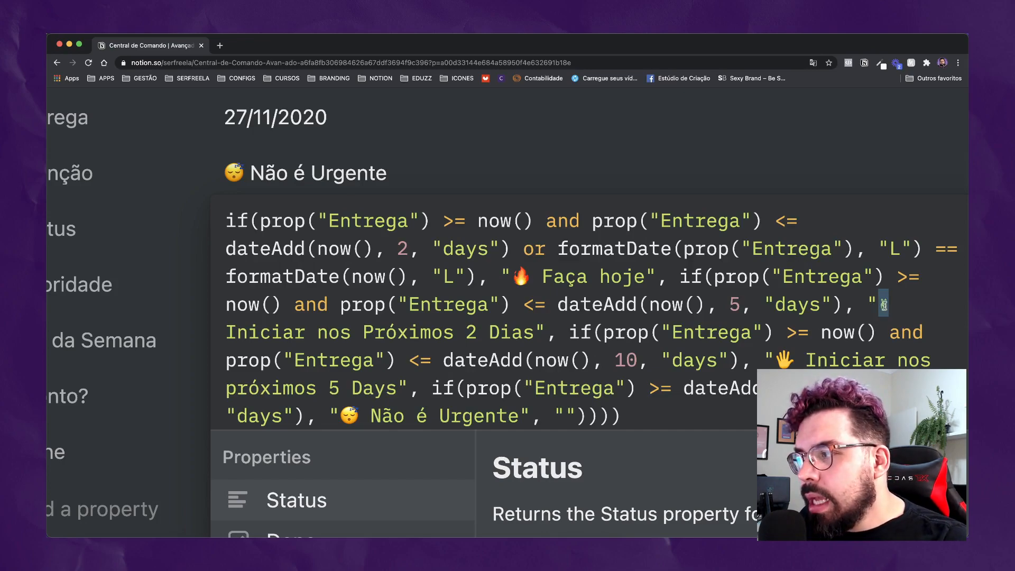
{"action": "left_click_drag", "start_coordinate": [294, 332], "coordinate": [536, 338]}
{"action": "left_click", "coordinate": [536, 338]}
Examine the formula's third condition with the 10-day limit, comparing its "Iniciar nos próximos 5 Days" message with "Não é Urgente"
{"action": "scroll", "coordinate": [536, 338], "scroll_direction": "down", "scroll_amount": 1}
{"action": "left_click_drag", "start_coordinate": [606, 339], "coordinate": [637, 337]}
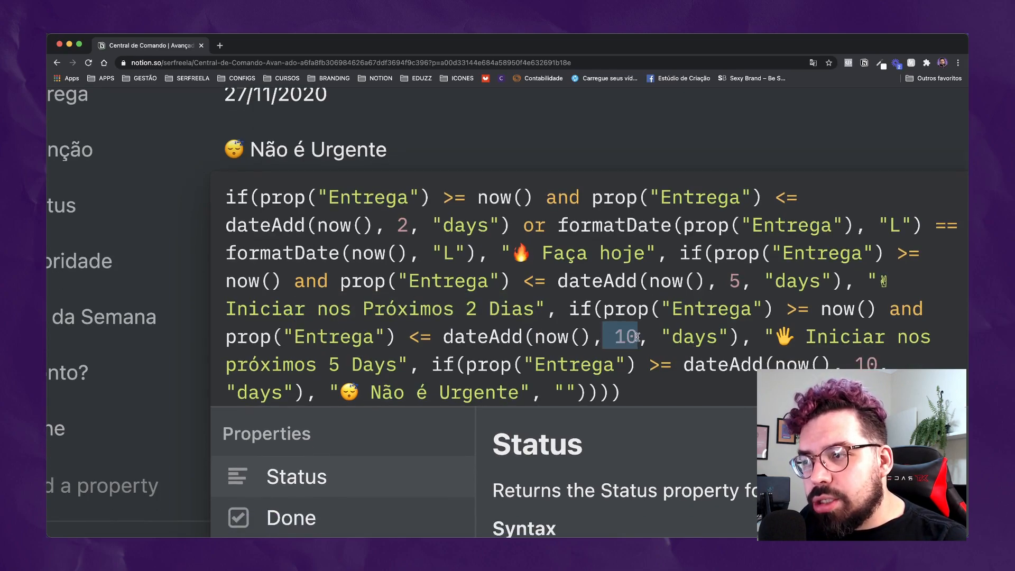
{"action": "left_click", "coordinate": [638, 337]}
{"action": "scroll", "coordinate": [638, 337], "scroll_direction": "down", "scroll_amount": 1}
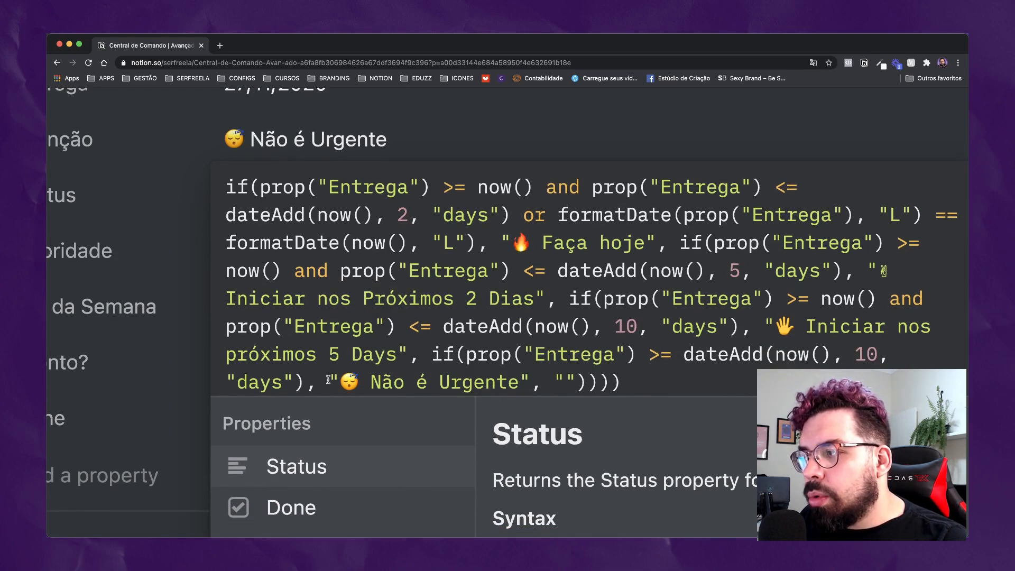
{"action": "left_click_drag", "start_coordinate": [328, 379], "coordinate": [534, 378]}
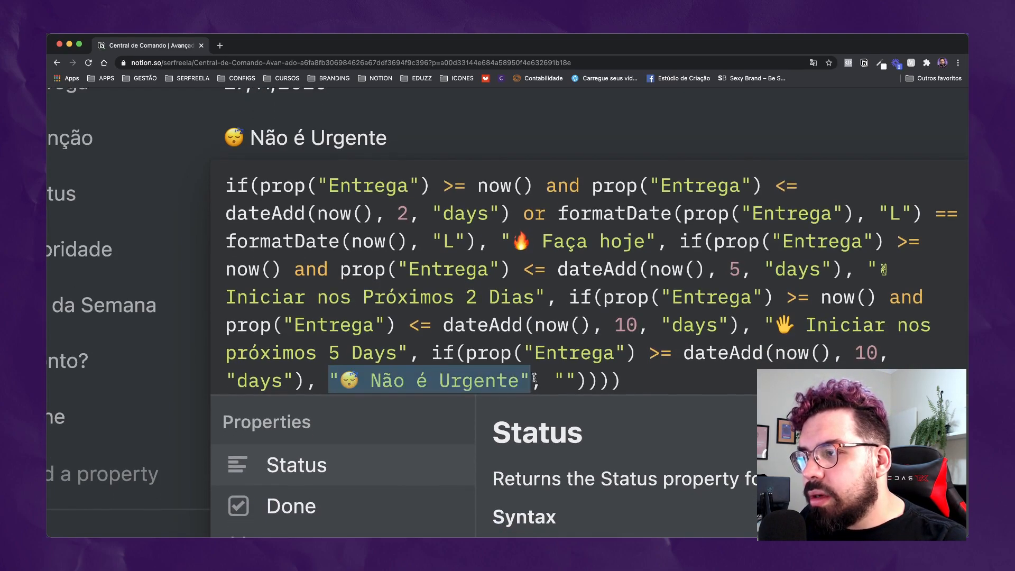
{"action": "left_click", "coordinate": [640, 328]}
{"action": "left_click_drag", "start_coordinate": [793, 326], "coordinate": [398, 362]}
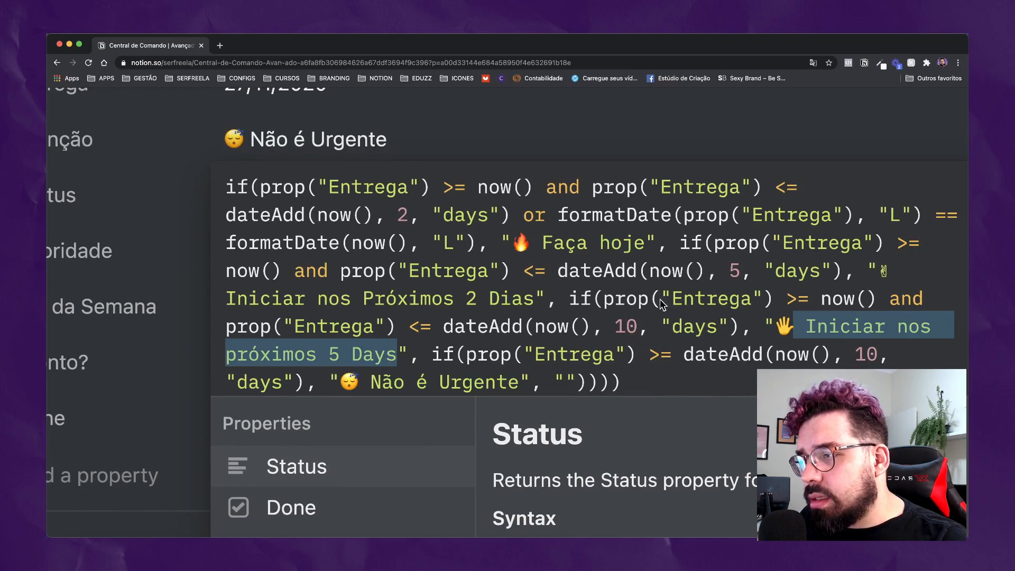
Examine the formula's last condition, >= dateAdd(now(), 10, "days"), and its "😴 Não é Urgente" message
{"action": "scroll", "coordinate": [571, 320], "scroll_direction": "down", "scroll_amount": 1}
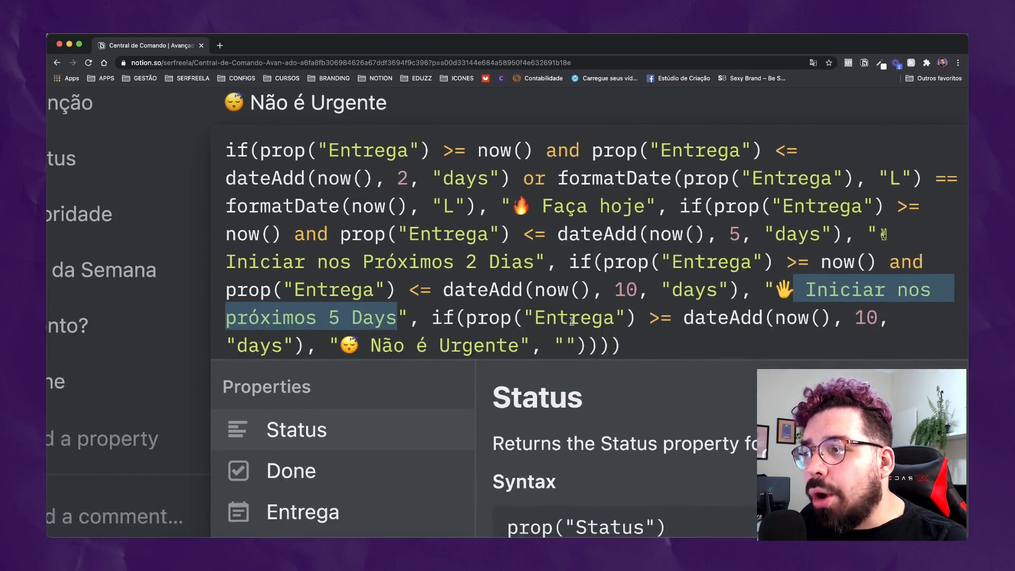
{"action": "left_click_drag", "start_coordinate": [646, 316], "coordinate": [656, 337]}
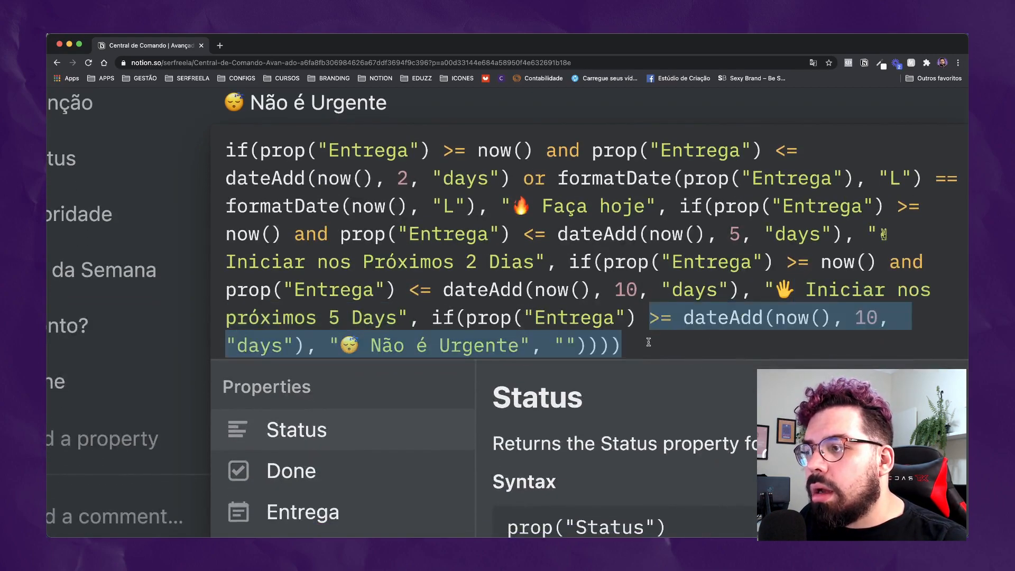
{"action": "left_click", "coordinate": [649, 342]}
{"action": "left_click_drag", "start_coordinate": [519, 344], "coordinate": [356, 344]}
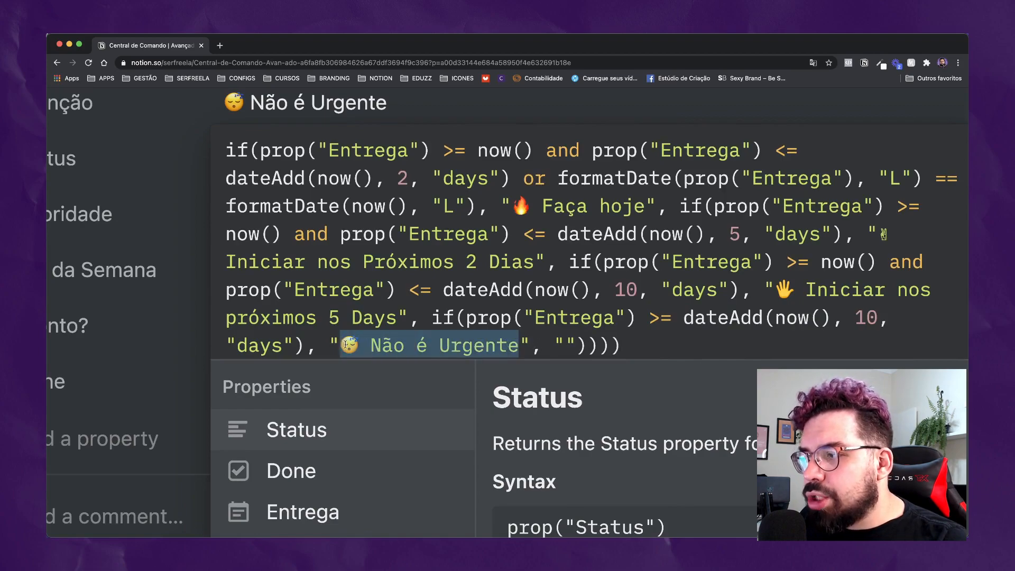
Fill the empty fallback text at the end of the Atenção formula with ATRASADO and close the formula editor
{"action": "left_click", "coordinate": [573, 343]}
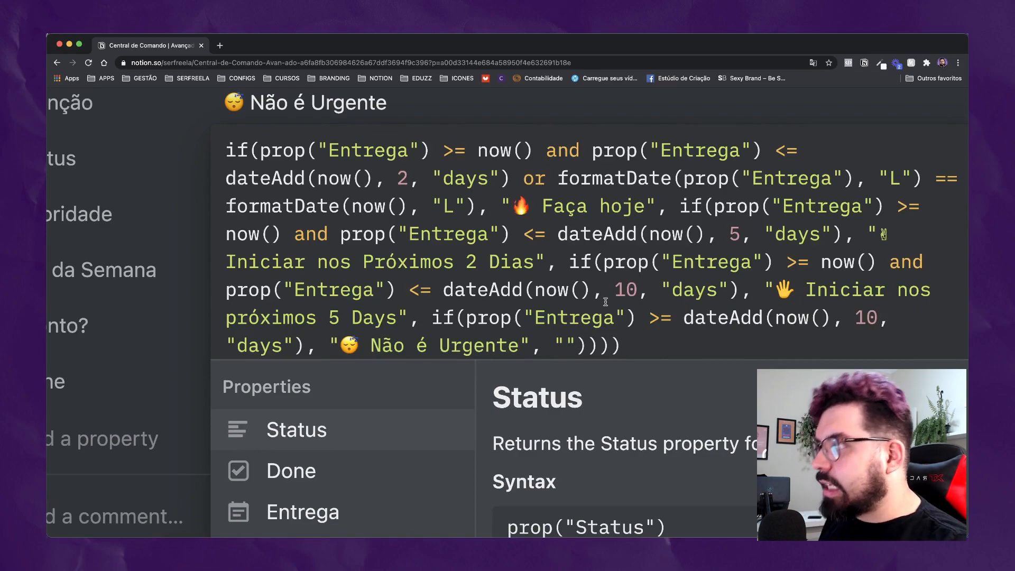
{"action": "type", "text": "ATRASADO"}
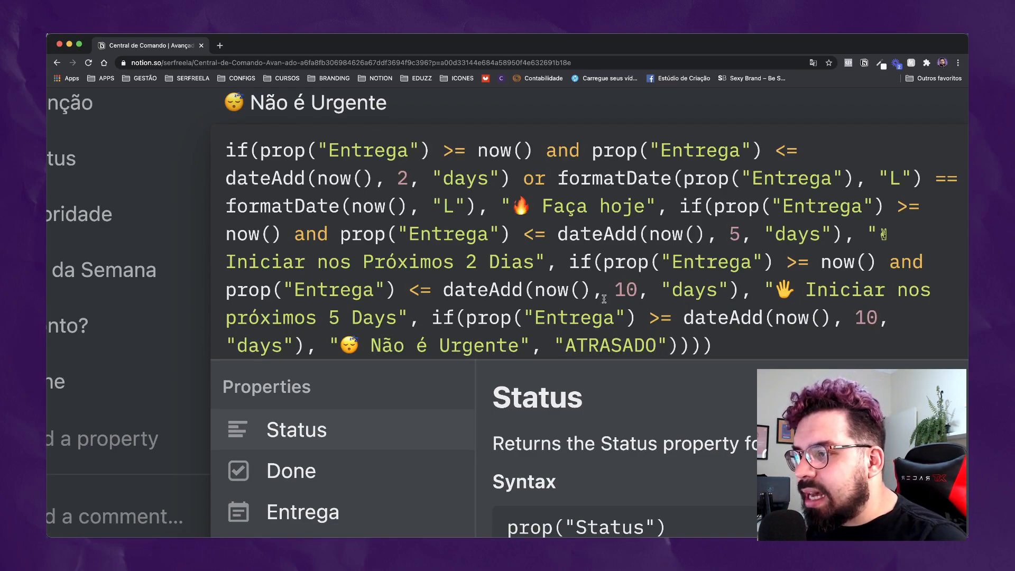
{"action": "left_click", "coordinate": [194, 303]}
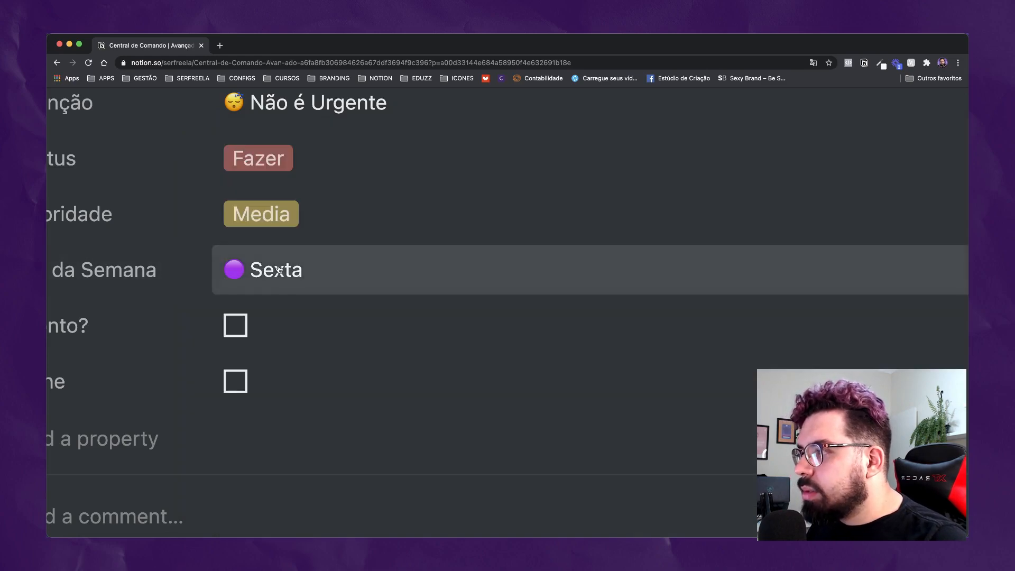
Set the task's Entrega date to 01/11/2020 and check its Atenção message
{"action": "scroll", "coordinate": [280, 270], "scroll_direction": "up", "scroll_amount": 5}
{"action": "scroll", "coordinate": [280, 269], "scroll_direction": "left", "scroll_amount": 4}
{"action": "left_click", "coordinate": [413, 172]}
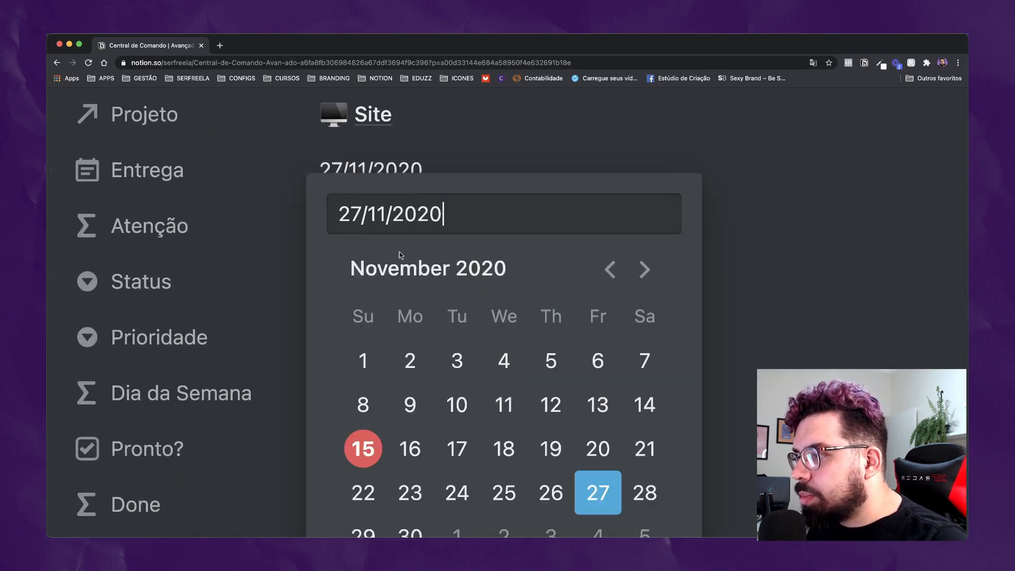
{"action": "left_click", "coordinate": [349, 360]}
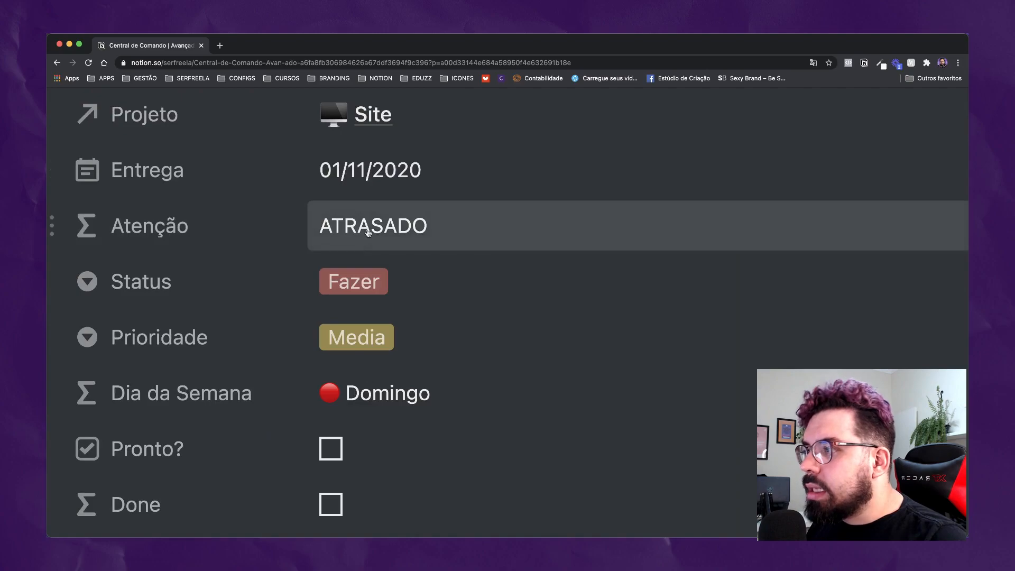
{"action": "left_click", "coordinate": [369, 233]}
{"action": "key", "text": "Escape"}
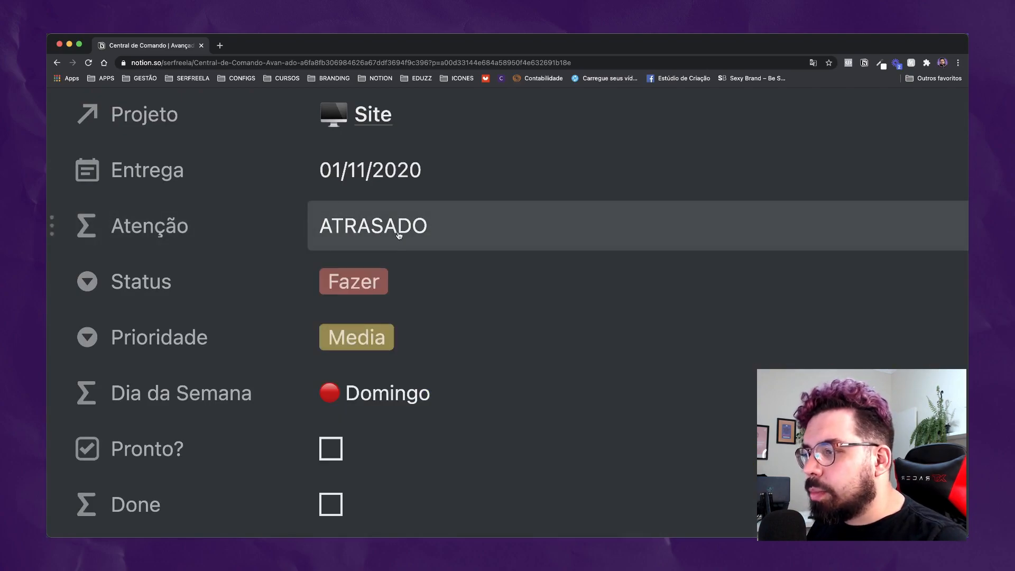
Insert a red square emoji before ATRASADO in the Atenção formula's fallback text
{"action": "left_click", "coordinate": [399, 235]}
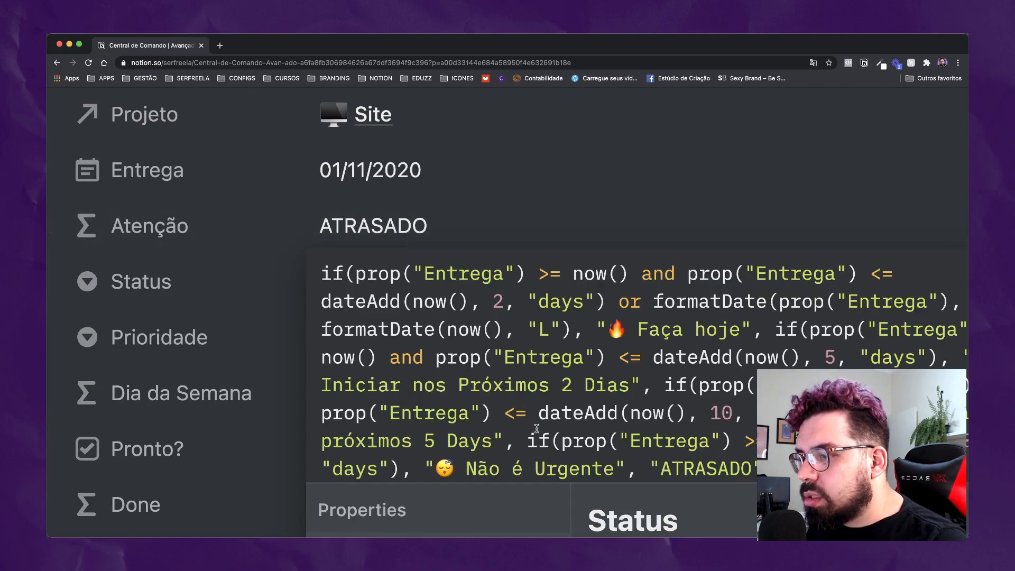
{"action": "left_click", "coordinate": [663, 466]}
{"action": "key", "text": "ctrl+super+space"}
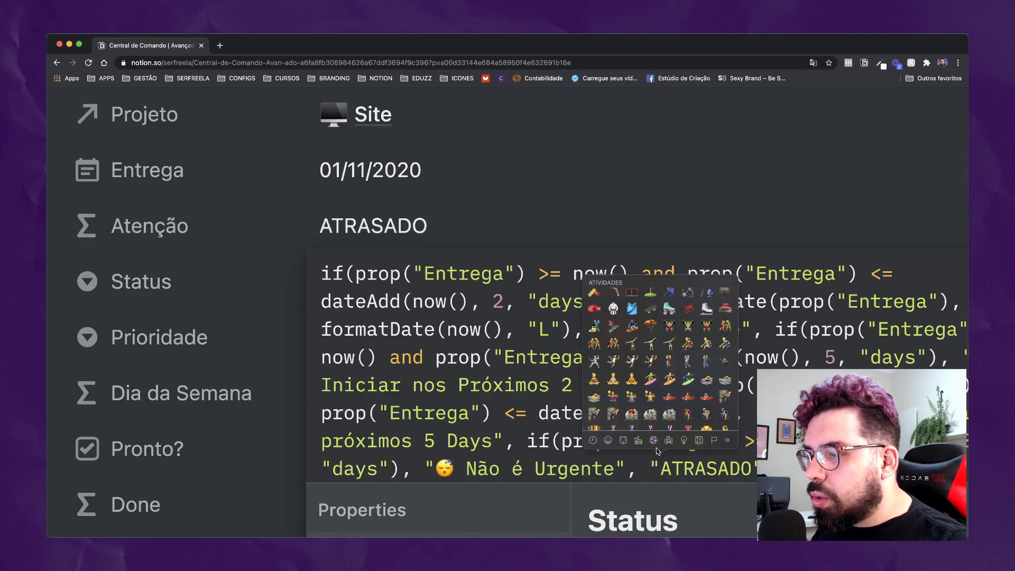
{"action": "scroll", "coordinate": [650, 400], "scroll_direction": "up", "scroll_amount": 1}
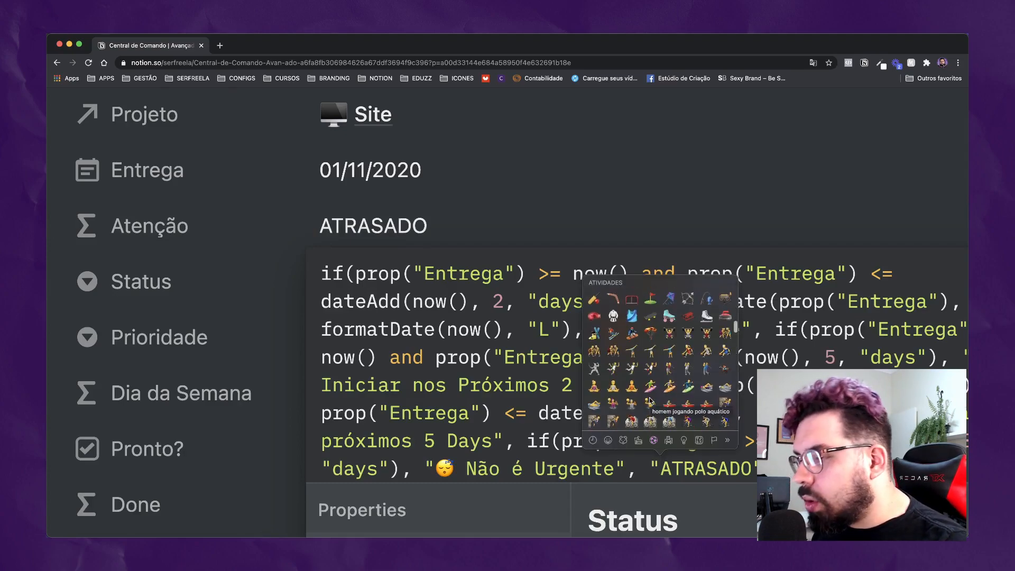
{"action": "scroll", "coordinate": [650, 400], "scroll_direction": "up", "scroll_amount": 10}
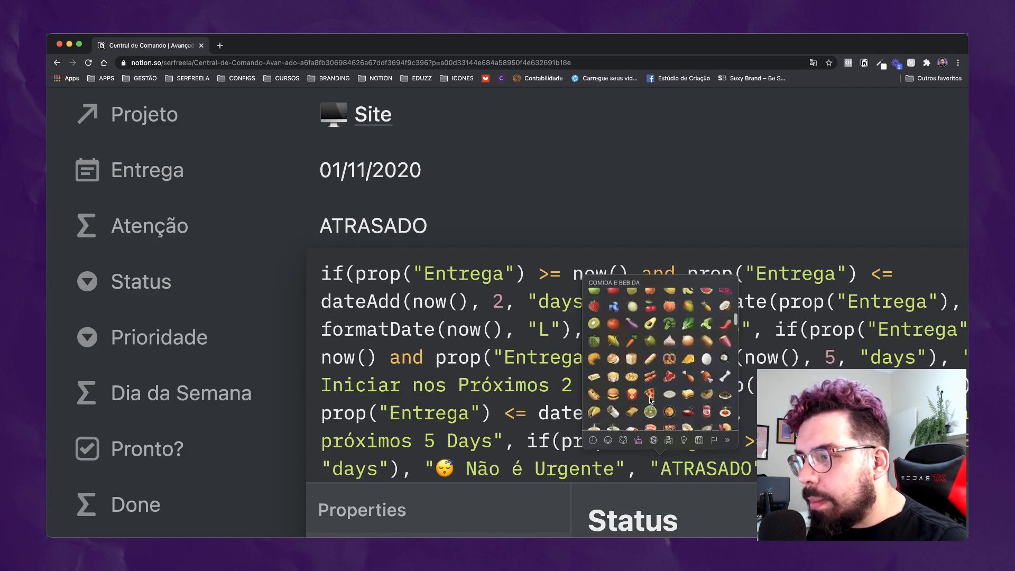
{"action": "scroll", "coordinate": [651, 403], "scroll_direction": "up", "scroll_amount": 15}
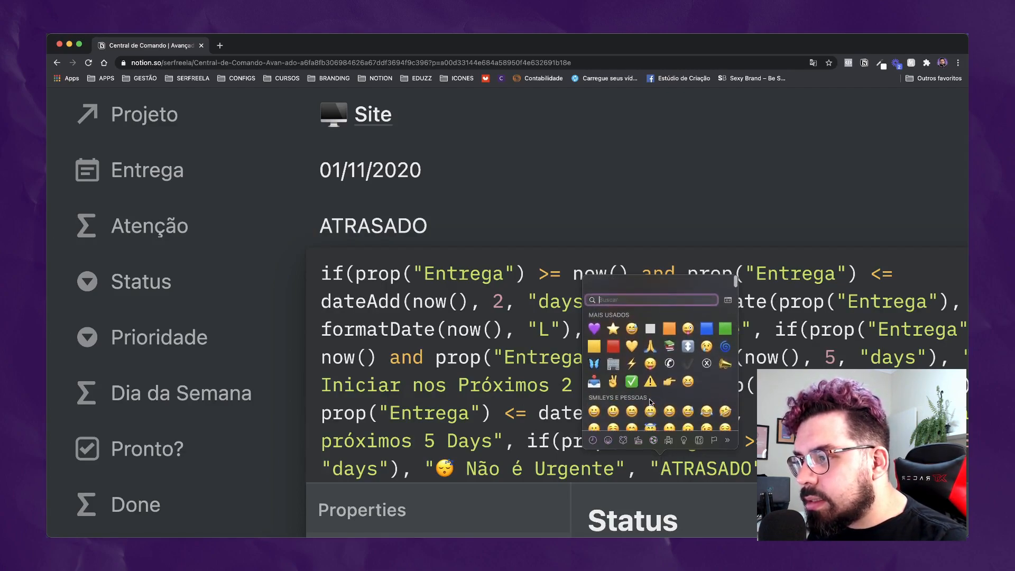
{"action": "left_click", "coordinate": [612, 347]}
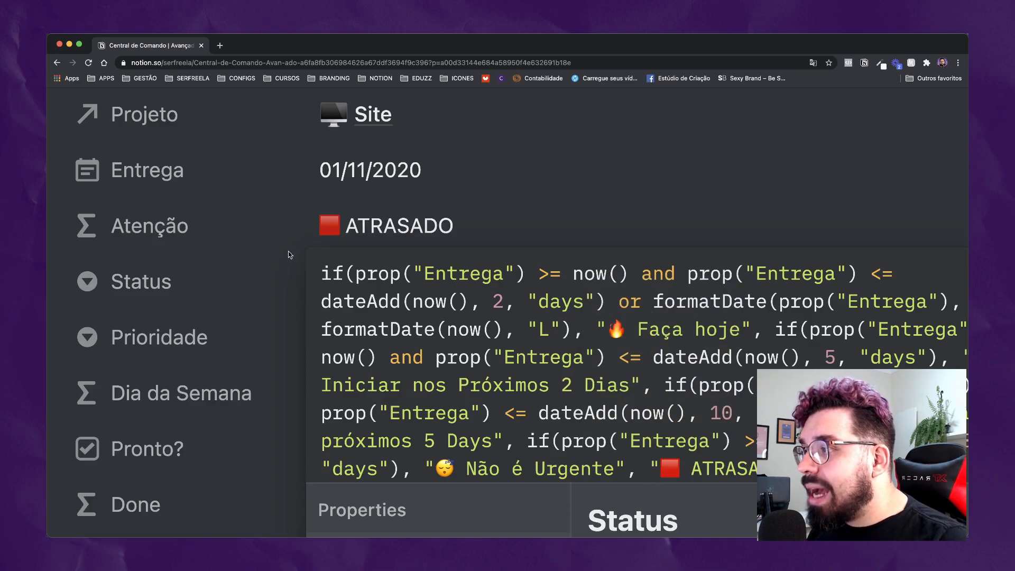
Examine the options offered for the ATRASADO text in the formula, including Emojis e símbolos
{"action": "double_click", "coordinate": [690, 474]}
{"action": "right_click", "coordinate": [690, 474]}
{"action": "left_click", "coordinate": [683, 471]}
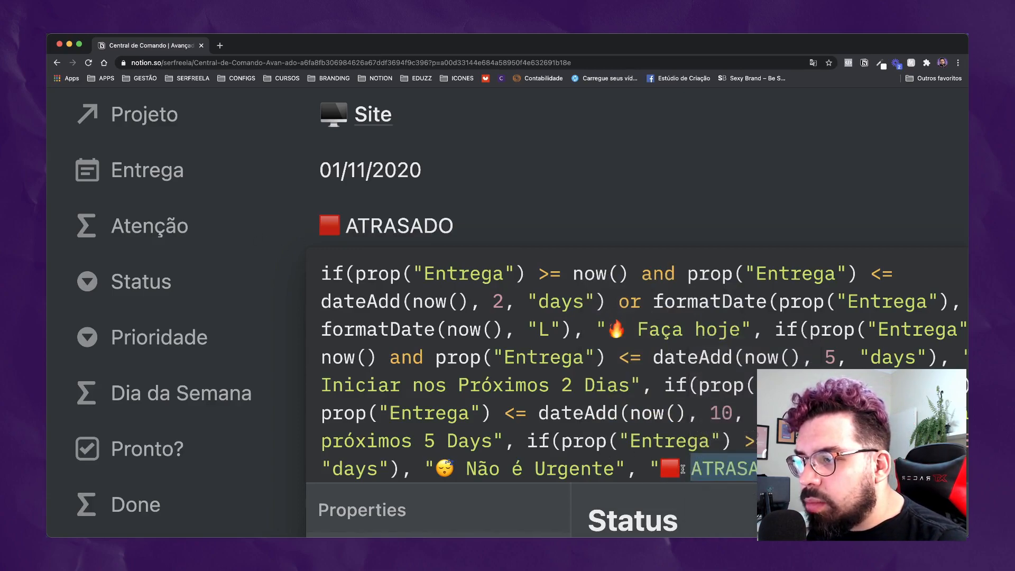
{"action": "right_click", "coordinate": [687, 469]}
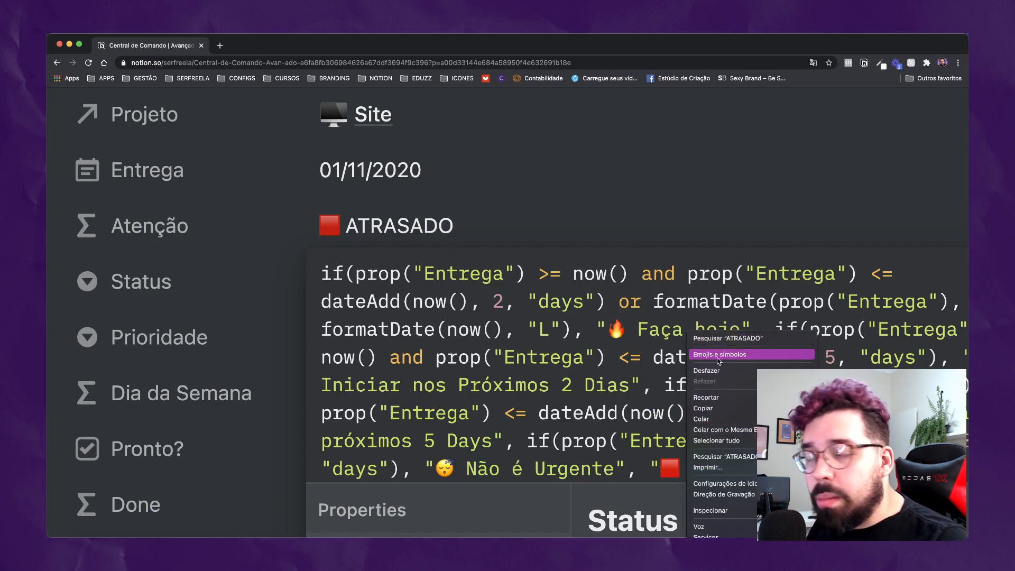
{"action": "left_click", "coordinate": [684, 477]}
{"action": "left_click", "coordinate": [684, 468]}
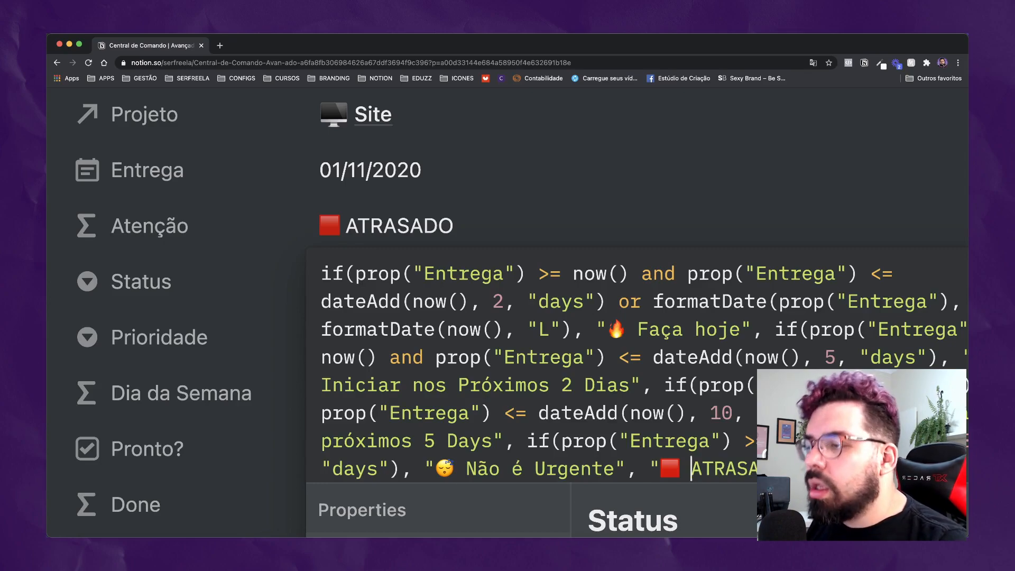
Clear the red square and ATRASADO from the Atenção formula's fallback, leaving its quotation marks empty
{"action": "left_click_drag", "start_coordinate": [650, 467], "coordinate": [783, 468]}
{"action": "left_click", "coordinate": [782, 468]}
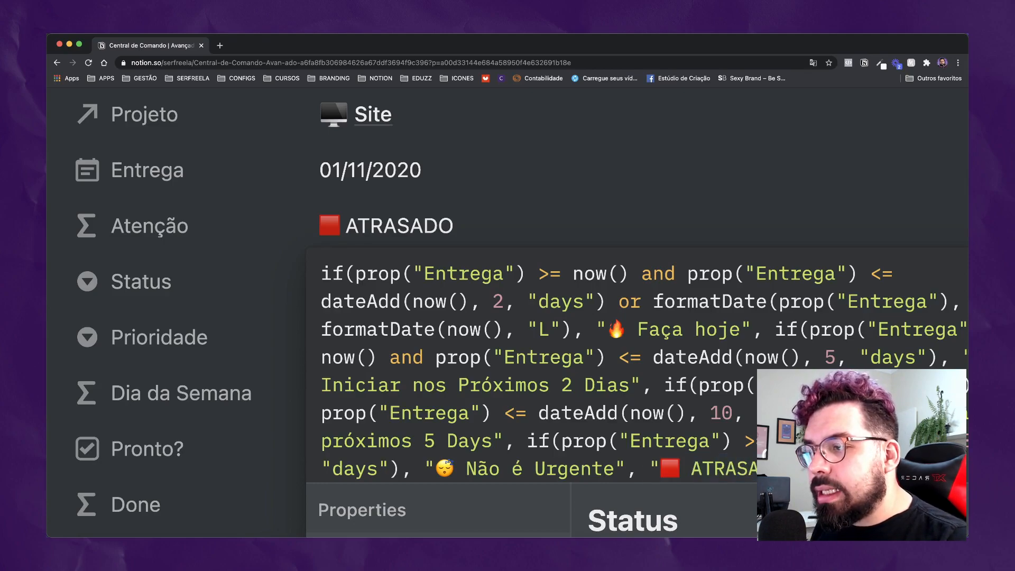
{"action": "left_click", "coordinate": [655, 464], "text": "shift"}
{"action": "key", "text": "BackSpace"}
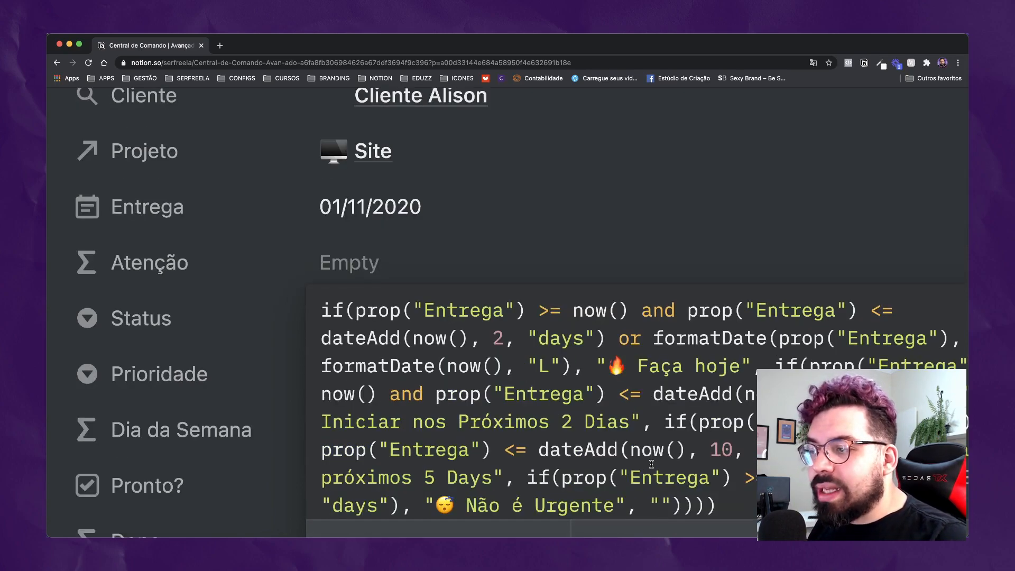
{"action": "scroll", "coordinate": [651, 464], "scroll_direction": "down", "scroll_amount": 2}
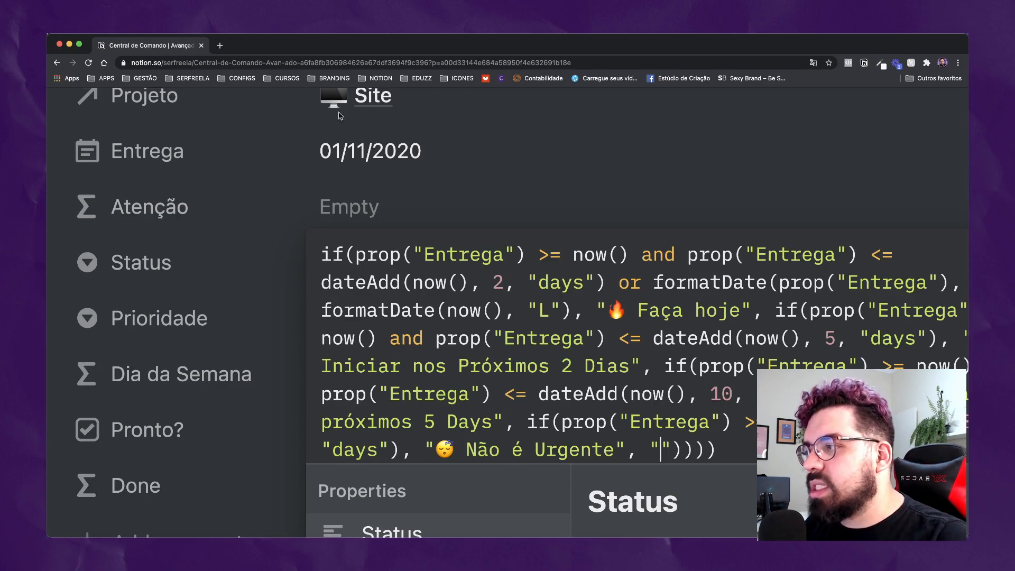
Examine the opening if of the Atenção formula and the empty fallback quotation marks after "Não é Urgente"
{"action": "left_click_drag", "start_coordinate": [321, 255], "coordinate": [344, 252]}
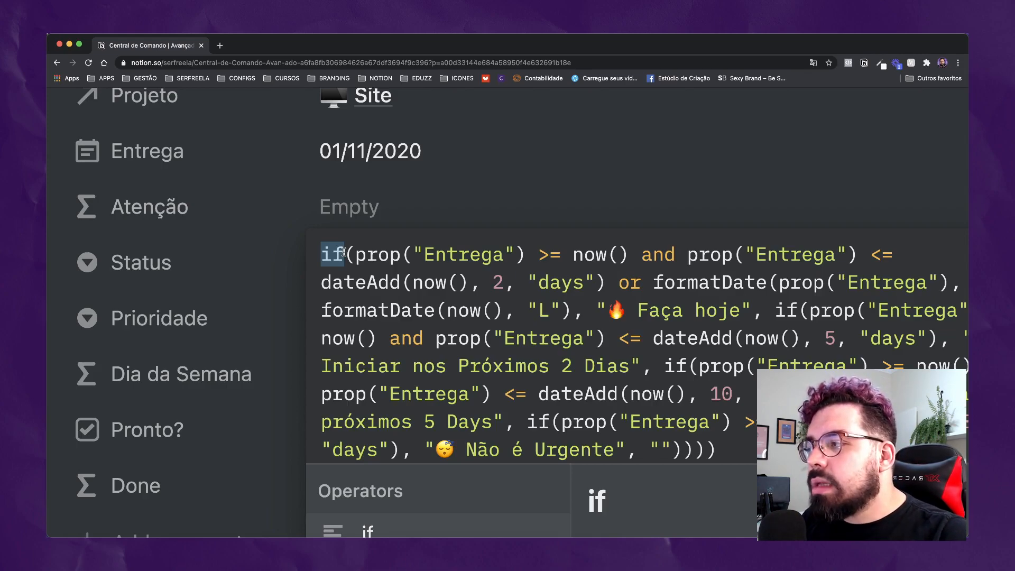
{"action": "left_click", "coordinate": [346, 253]}
{"action": "left_click_drag", "start_coordinate": [332, 253], "coordinate": [342, 255]}
{"action": "left_click", "coordinate": [660, 450]}
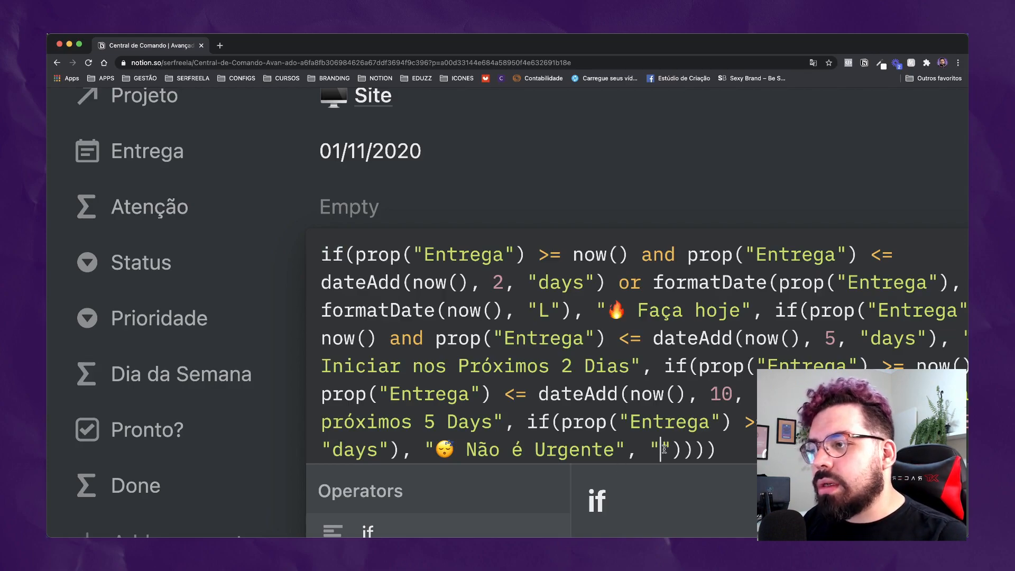
{"action": "left_click_drag", "start_coordinate": [639, 450], "coordinate": [671, 451]}
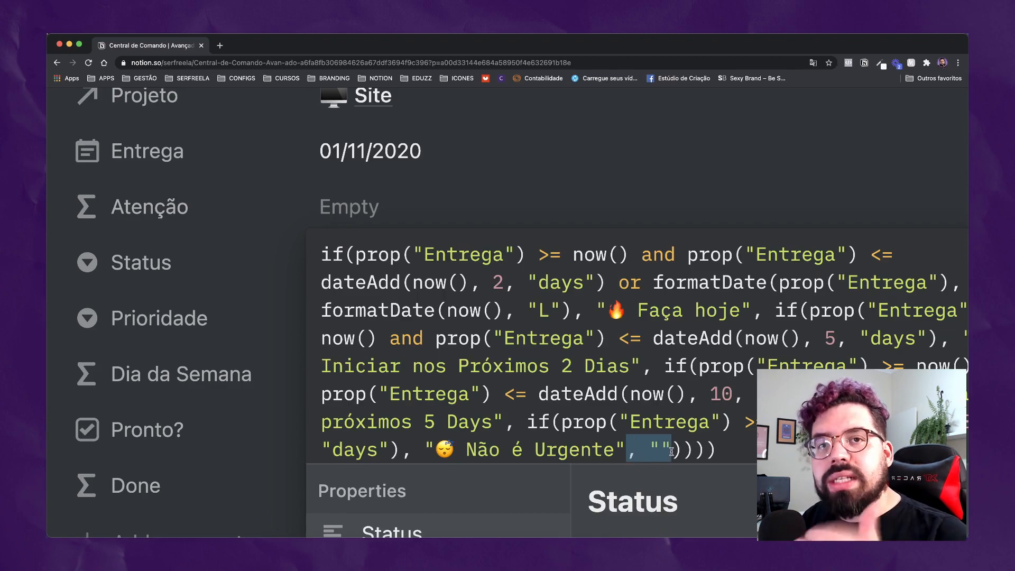
{"action": "left_click", "coordinate": [671, 451]}
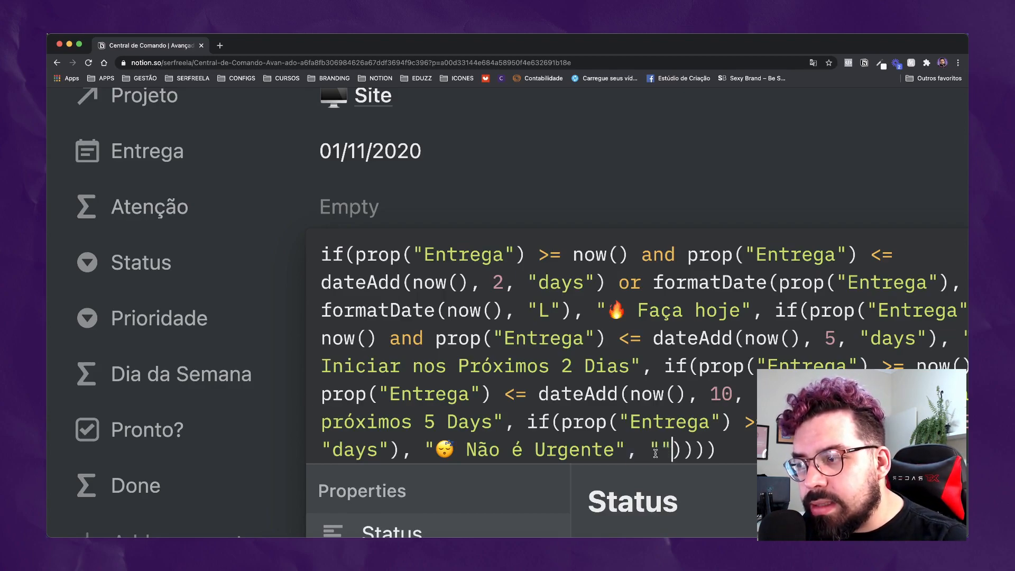
{"action": "left_click", "coordinate": [660, 451]}
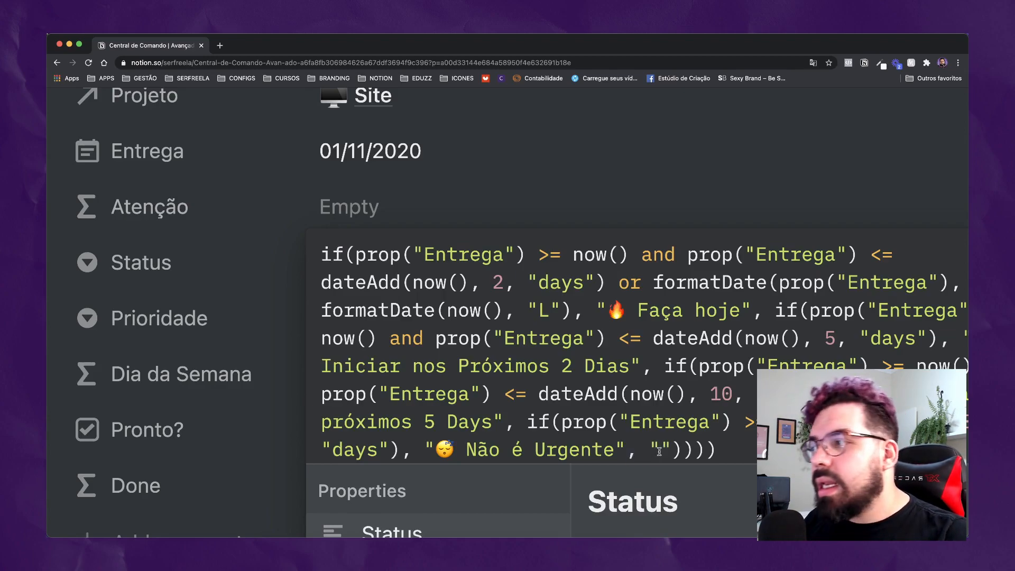
Set the fallback text at the end of the Atenção formula to "Passou o prazo"
{"action": "left_click", "coordinate": [351, 221]}
{"action": "left_click", "coordinate": [371, 212]}
{"action": "double_click", "coordinate": [660, 445]}
{"action": "left_click", "coordinate": [661, 450]}
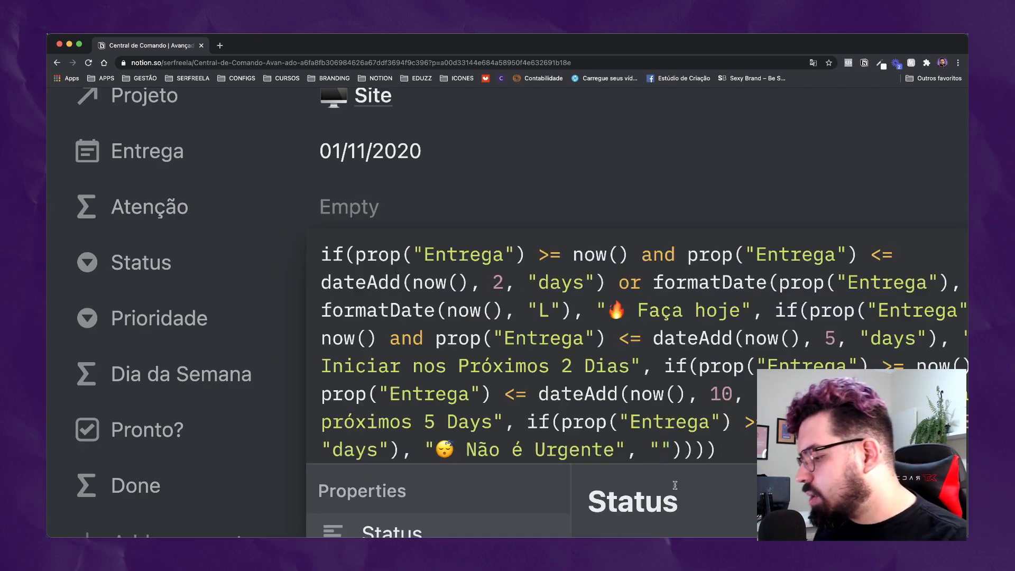
{"action": "type", "text": "Passou o p"}
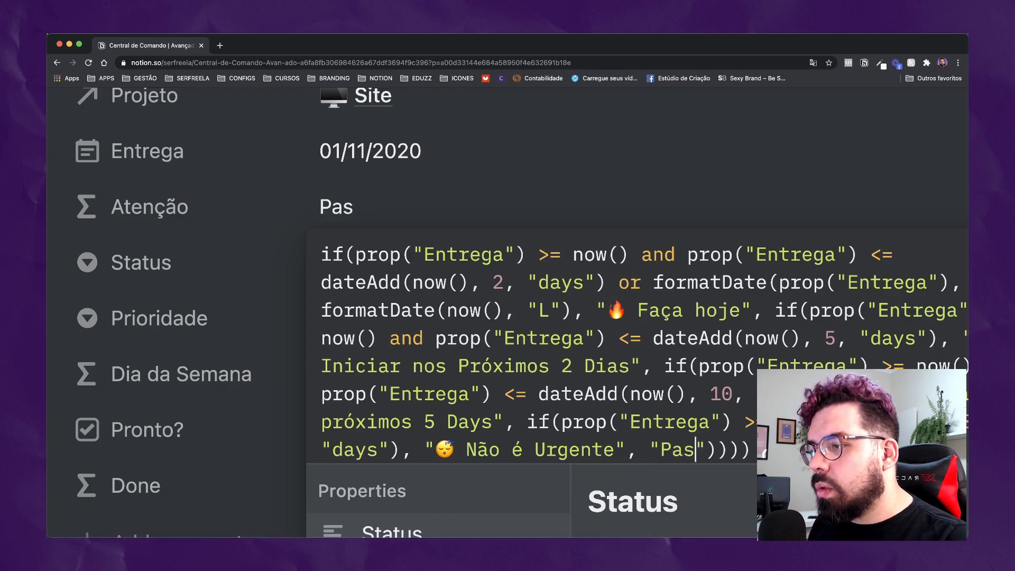
{"action": "type", "text": "razo"}
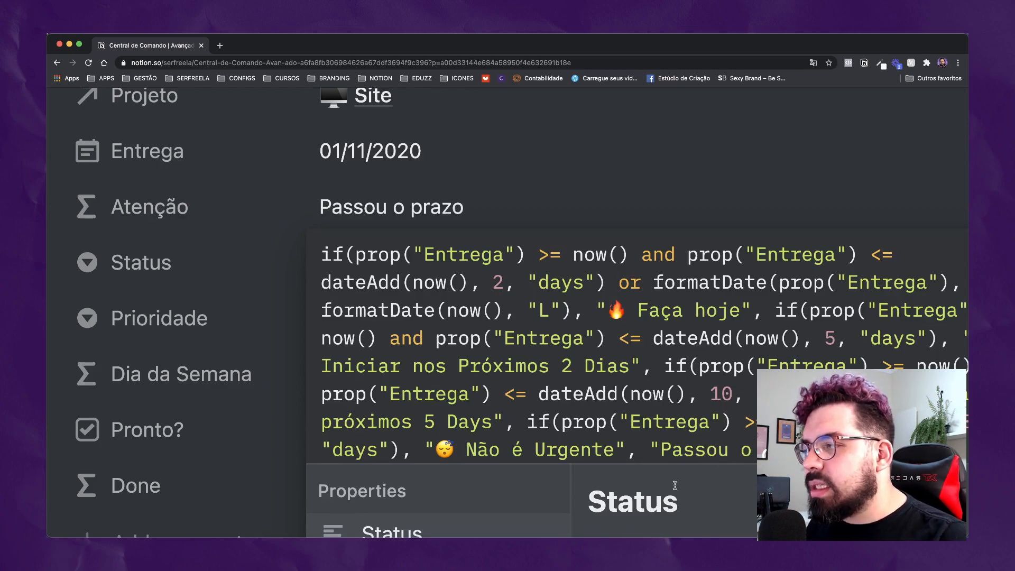
Close the formula editor and set the task's Entrega date to 16/11/2020
{"action": "left_click", "coordinate": [403, 157]}
{"action": "left_click", "coordinate": [387, 161]}
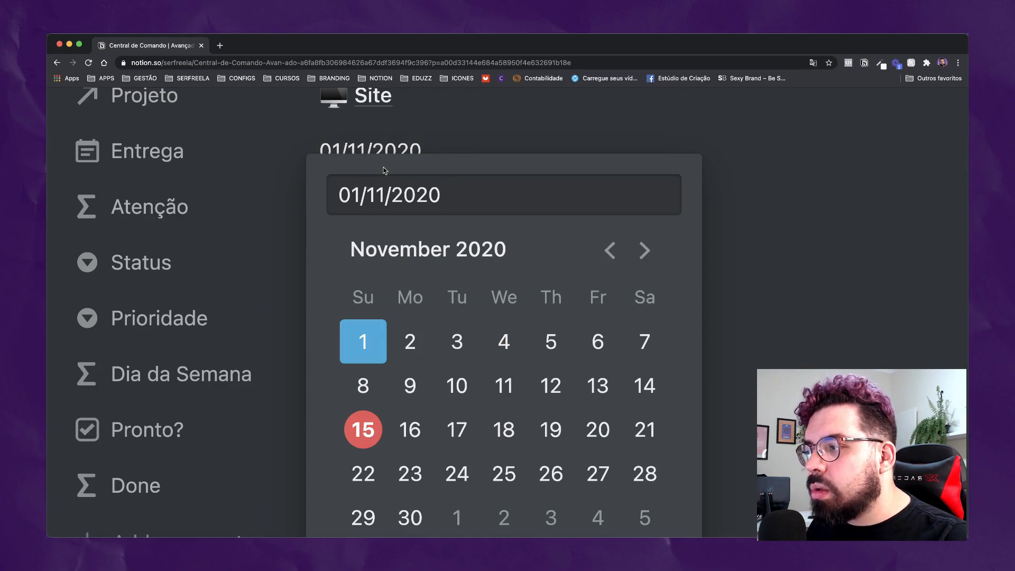
{"action": "left_click", "coordinate": [410, 429]}
{"action": "key", "text": "Escape"}
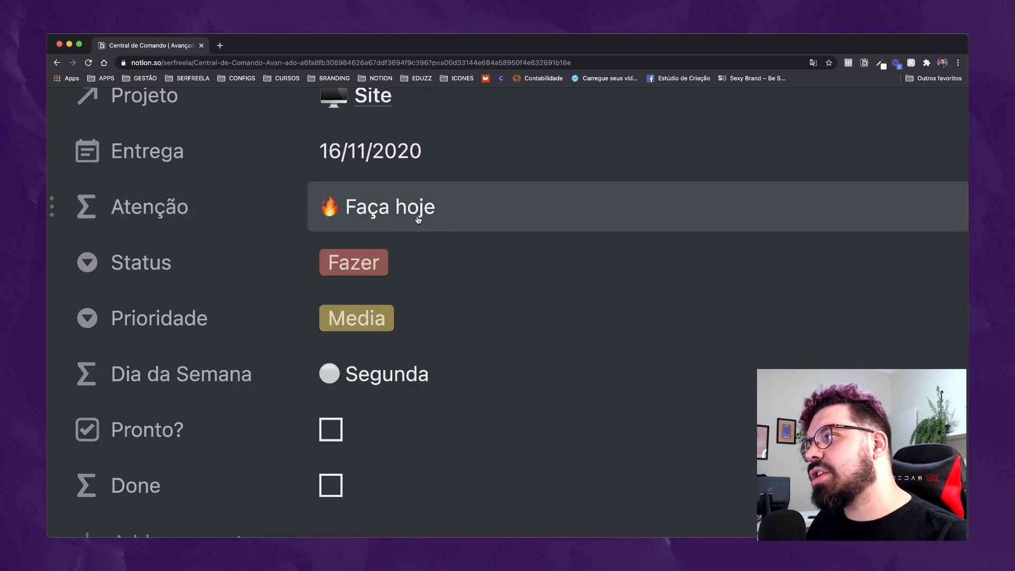
Copy the entire Atenção formula and close the example task
{"action": "left_click", "coordinate": [418, 219]}
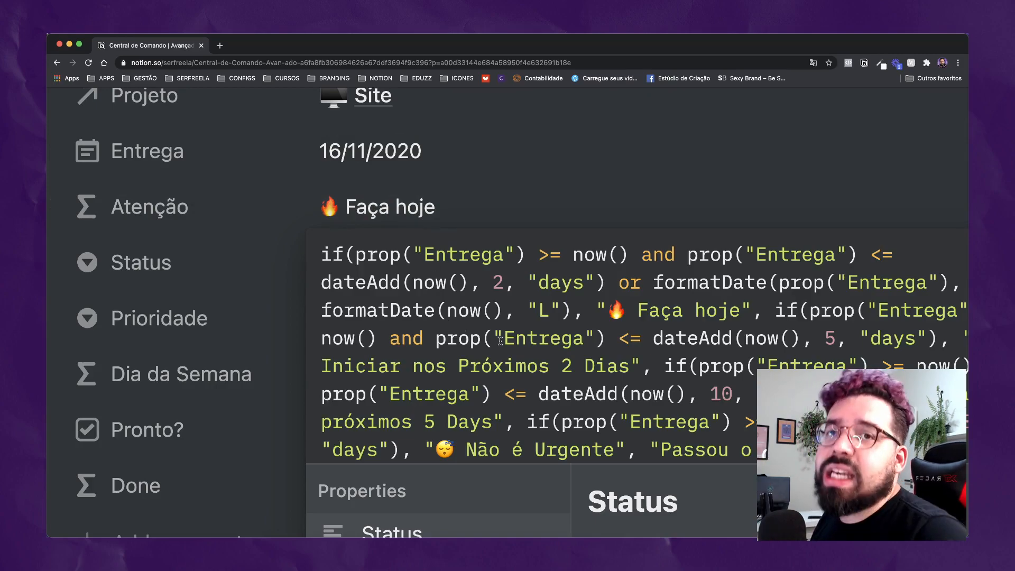
{"action": "key", "text": "super+a"}
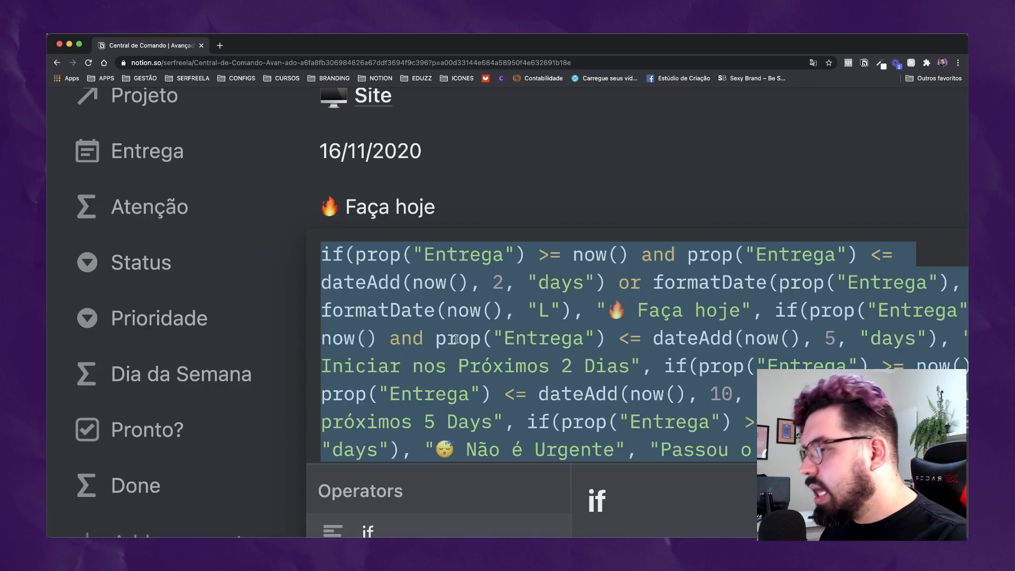
{"action": "key", "text": "Escape"}
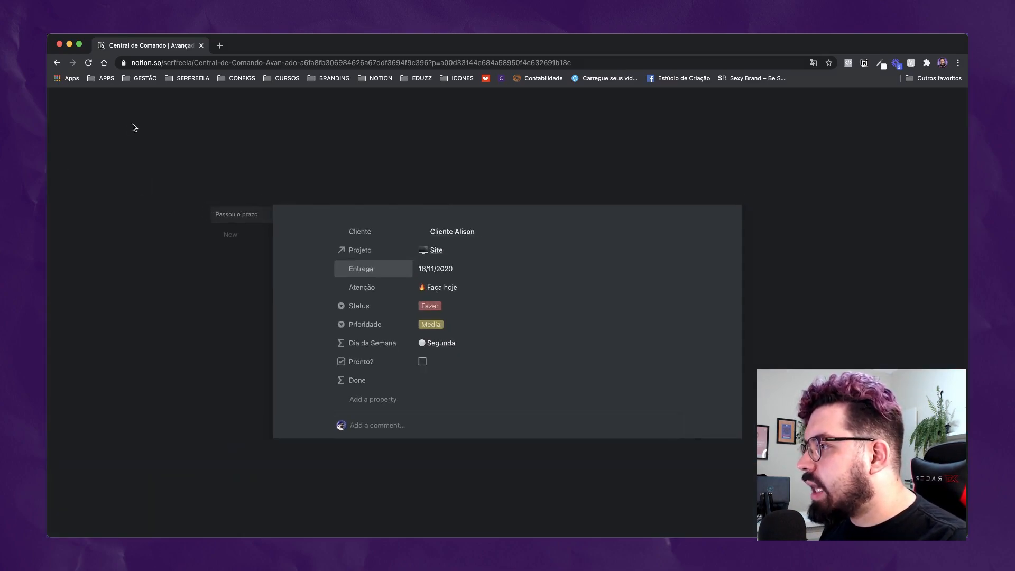
{"action": "left_click", "coordinate": [227, 190]}
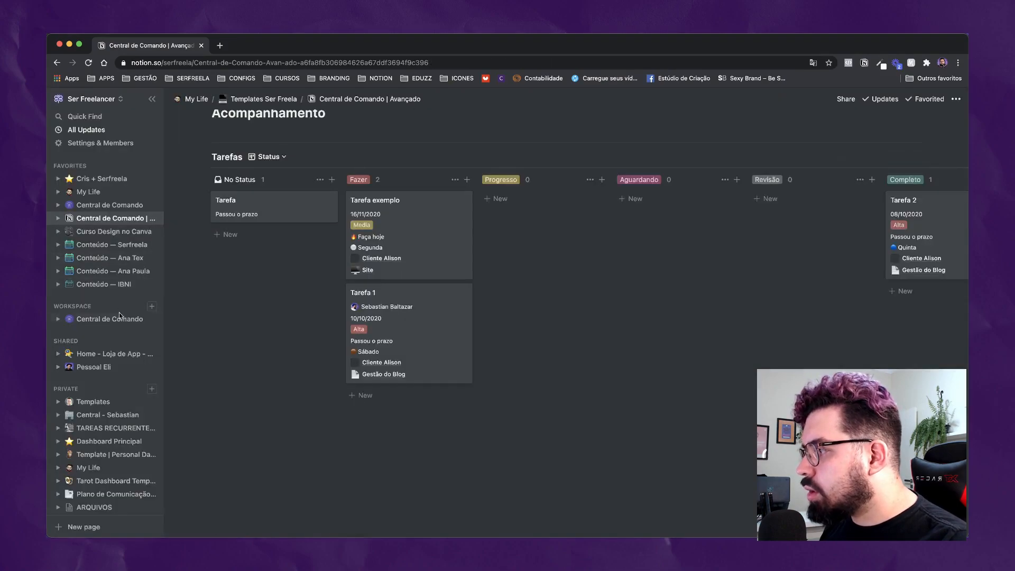
Go to the private Central page listed below Templates and open its CONFIGURAÇÃO DA HOSPEDAGEM task
{"action": "left_click", "coordinate": [120, 417]}
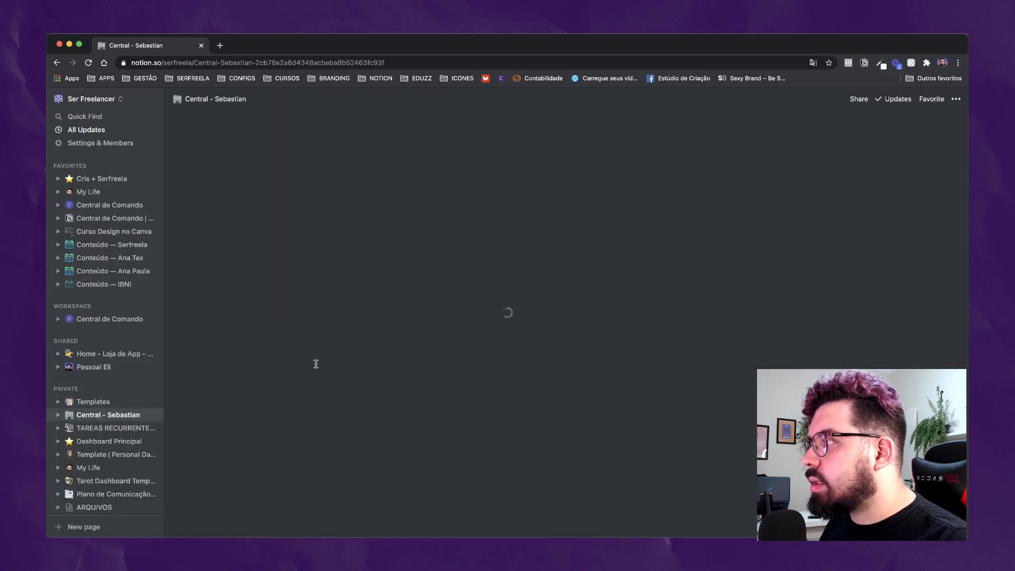
{"action": "scroll", "coordinate": [329, 385], "scroll_direction": "down", "scroll_amount": 5}
{"action": "left_click", "coordinate": [328, 388]}
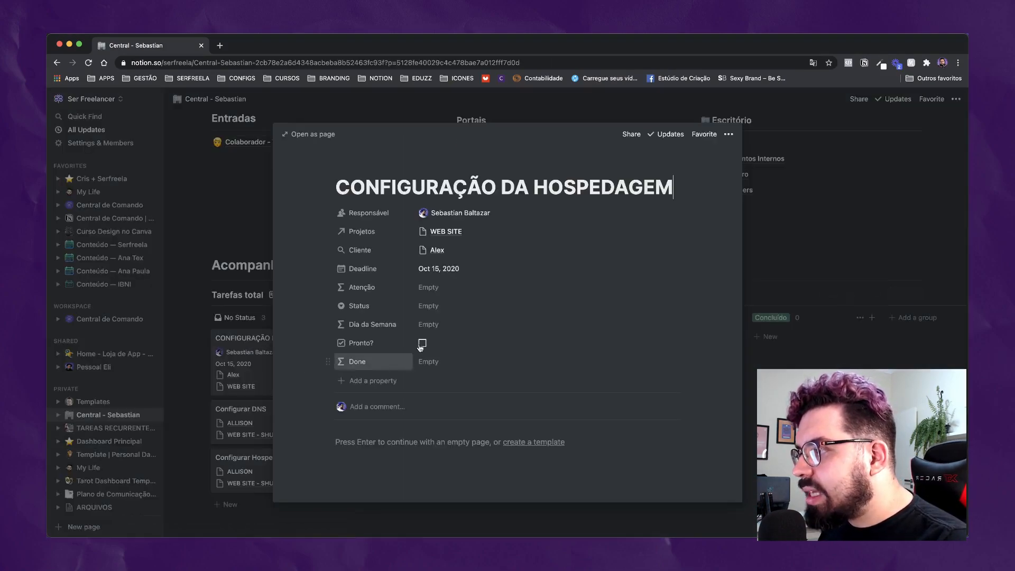
Paste the copied urgency formula into the empty Atenção property of the CONFIGURAÇÃO DA HOSPEDAGEM task
{"action": "left_click", "coordinate": [428, 287]}
{"action": "type", "text": "if(prop(\"Entrega\") >= now() and prop(\"Entrega\") <= dateAdd(now(), 2, \"days\") or formatDate(prop(\"Entrega\"), \"L\") == formatDate(now(), \"L\"), \"🔥 Faça hoje\", if(prop(\"Entrega\") >= now() and prop(\"Entrega\") <= dateAdd(now(), 5, \"days\"), \"⏰ Iniciar nos Próximos 2 Dias\", if(prop(\"Entrega\") >= now() and prop(\"Entrega\") <= dateAdd(now(), 10, \"days\"), \"🖐 Iniciar nos próximos 5 Days\", if(prop(\"Entrega\") >= dateAdd(now(), 10, \"days\"), \"😴 Não é Urgente\", \"Passou o prazo\"))))"}
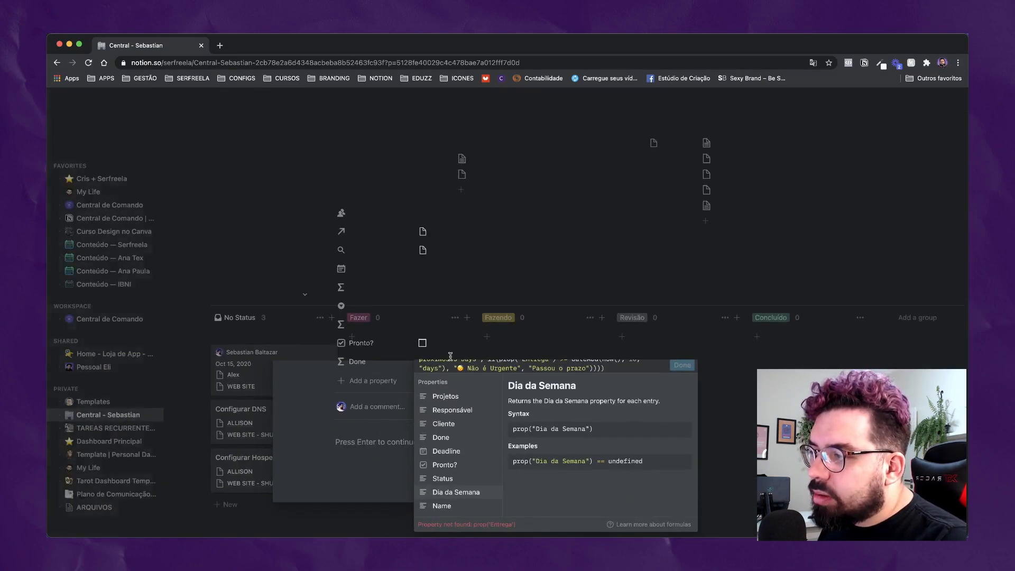
Replace the first Entrega property reference in the pasted Atenção formula with Deadline
{"action": "double_click", "coordinate": [462, 305]}
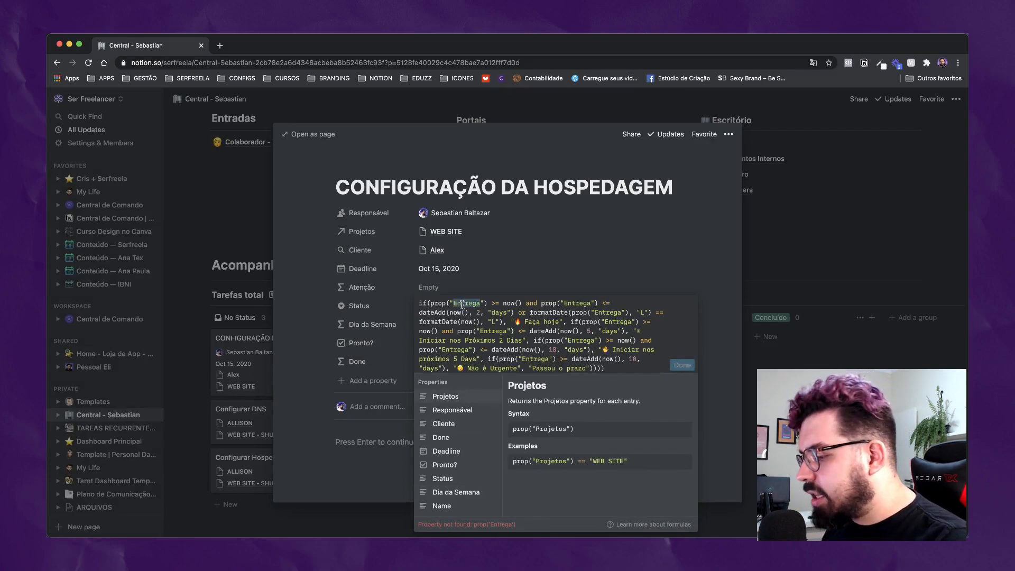
{"action": "type", "text": "Des"}
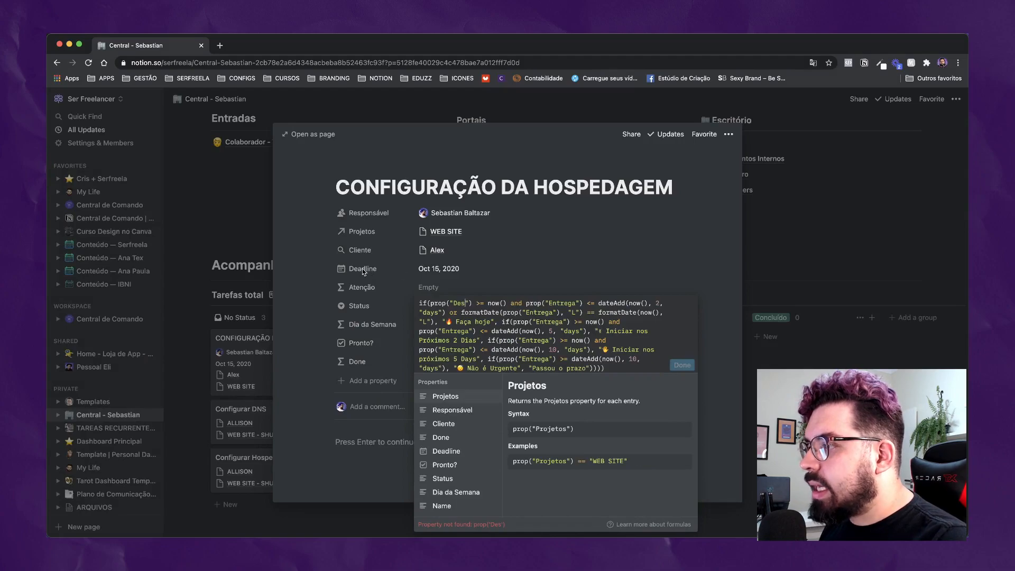
{"action": "key", "text": "super+equal"}
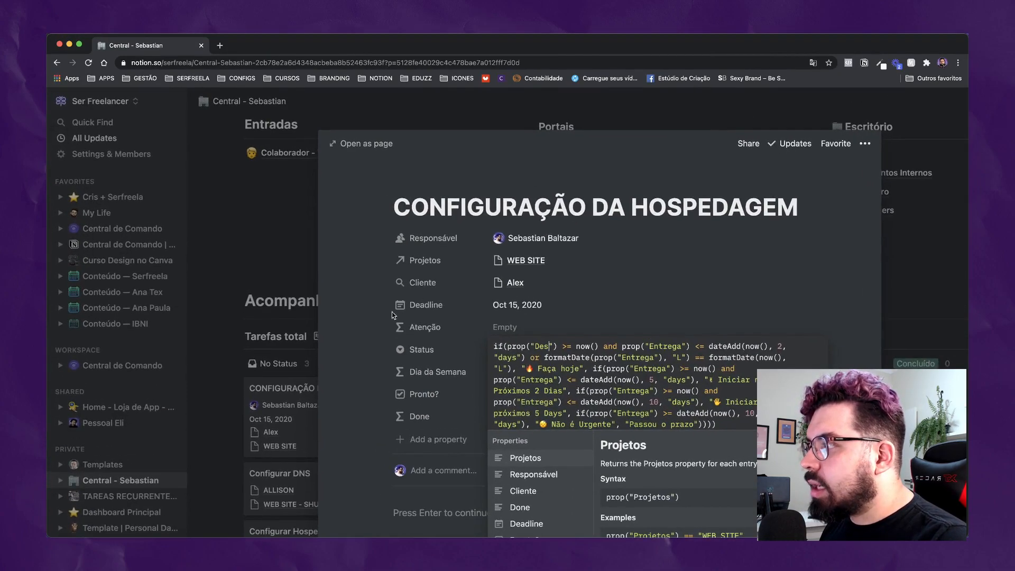
{"action": "double_click", "coordinate": [542, 347]}
{"action": "type", "text": "Dead"}
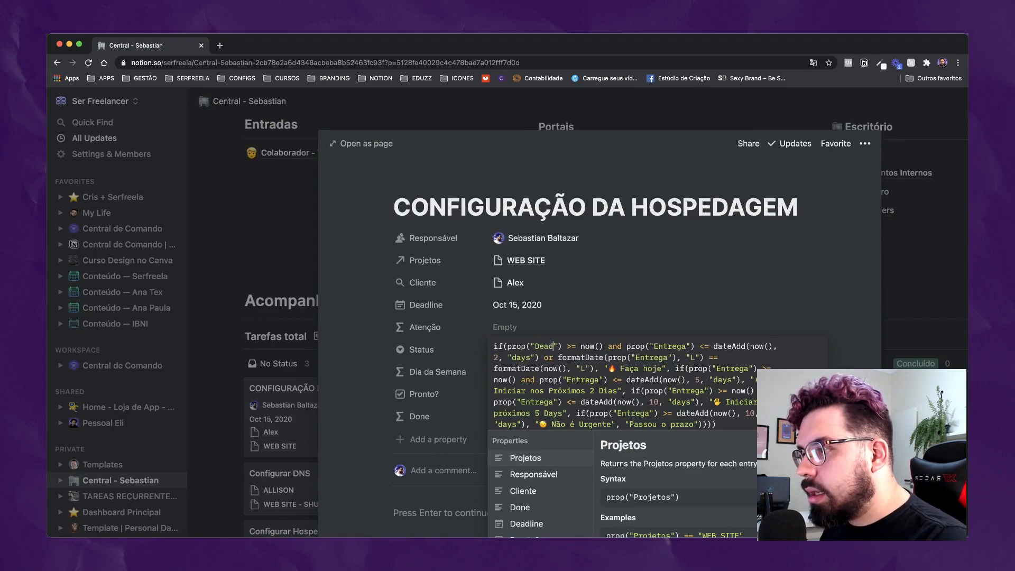
{"action": "type", "text": "line"}
Copy the word Deadline over every remaining Entrega reference in the Atenção formula and accept the formula
{"action": "double_click", "coordinate": [552, 346]}
{"action": "key", "text": "ctrl+c"}
{"action": "double_click", "coordinate": [689, 346]}
{"action": "key", "text": "ctrl+v"}
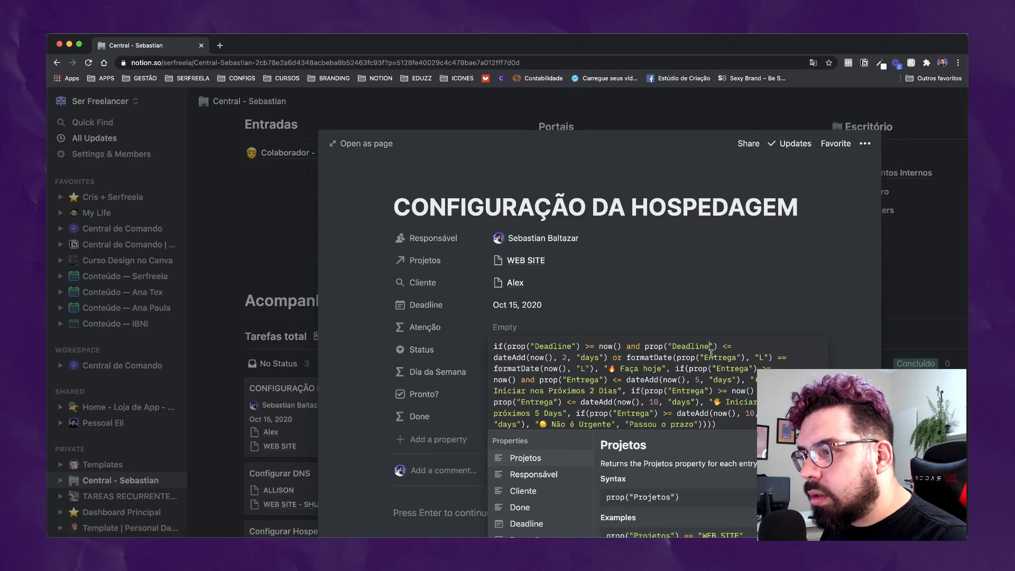
{"action": "double_click", "coordinate": [717, 358]}
{"action": "key", "text": "ctrl+v"}
{"action": "double_click", "coordinate": [743, 366]}
{"action": "key", "text": "ctrl+v"}
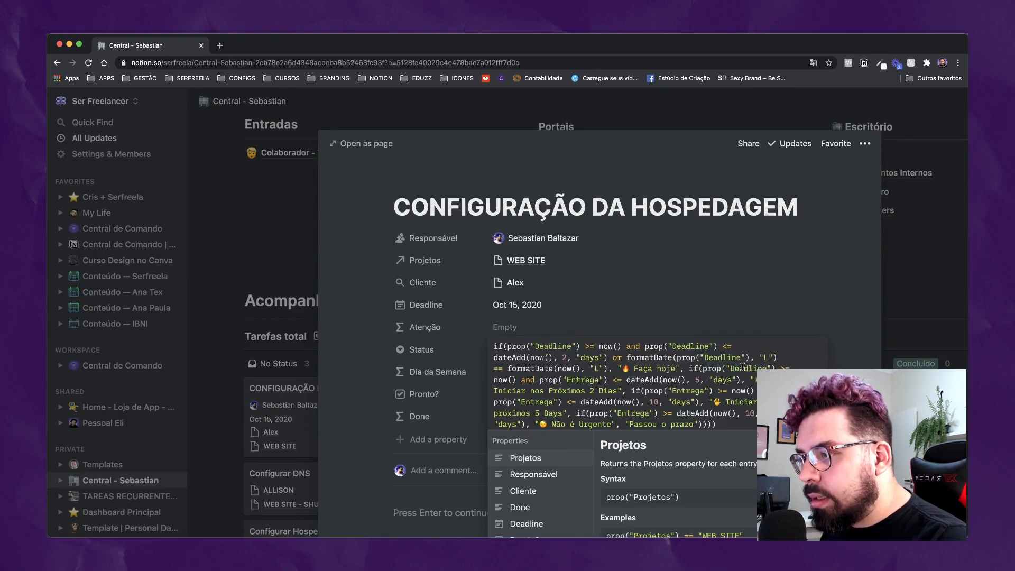
{"action": "double_click", "coordinate": [575, 380]}
{"action": "key", "text": "ctrl+v"}
{"action": "double_click", "coordinate": [681, 391]}
{"action": "key", "text": "ctrl+v"}
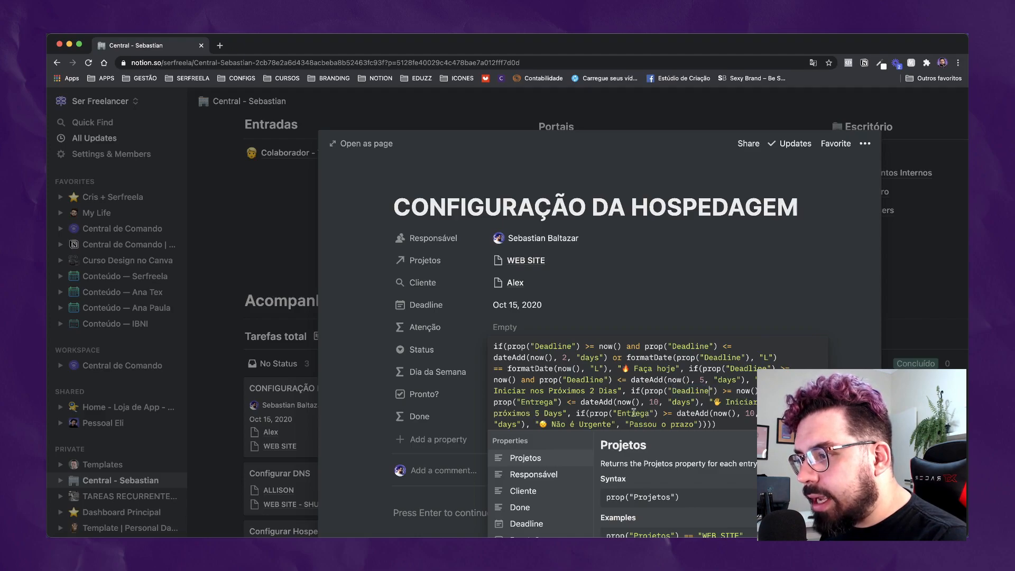
{"action": "double_click", "coordinate": [633, 412]}
{"action": "key", "text": "ctrl+v"}
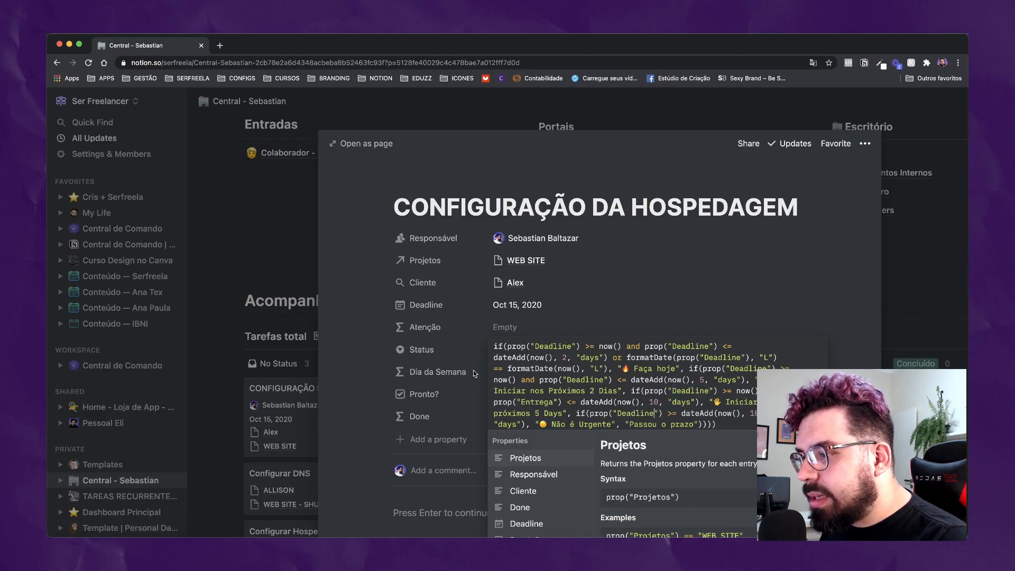
{"action": "key", "text": "ctrl+minus"}
{"action": "key", "text": "ctrl+minus"}
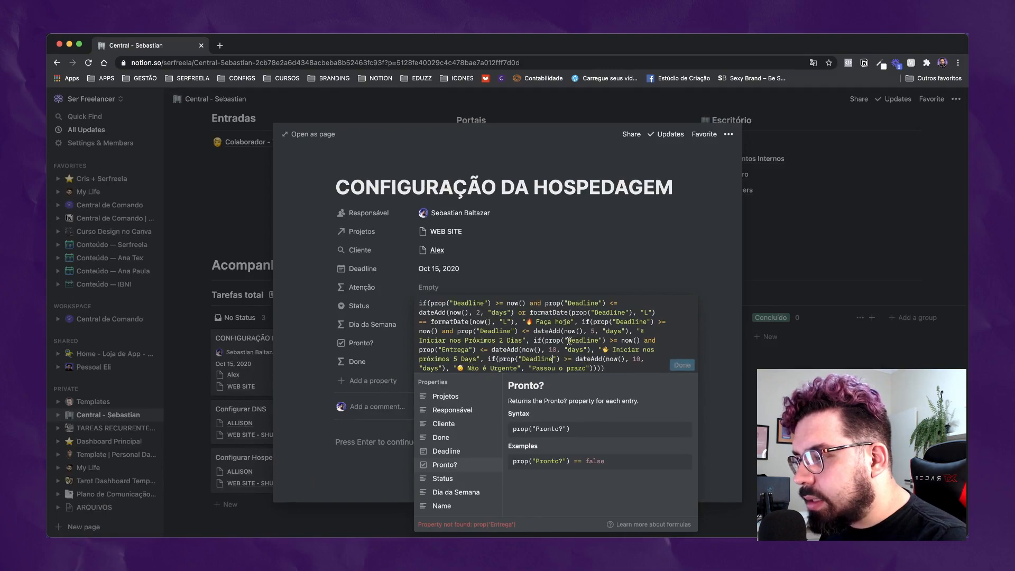
{"action": "double_click", "coordinate": [448, 350]}
{"action": "key", "text": "super+v"}
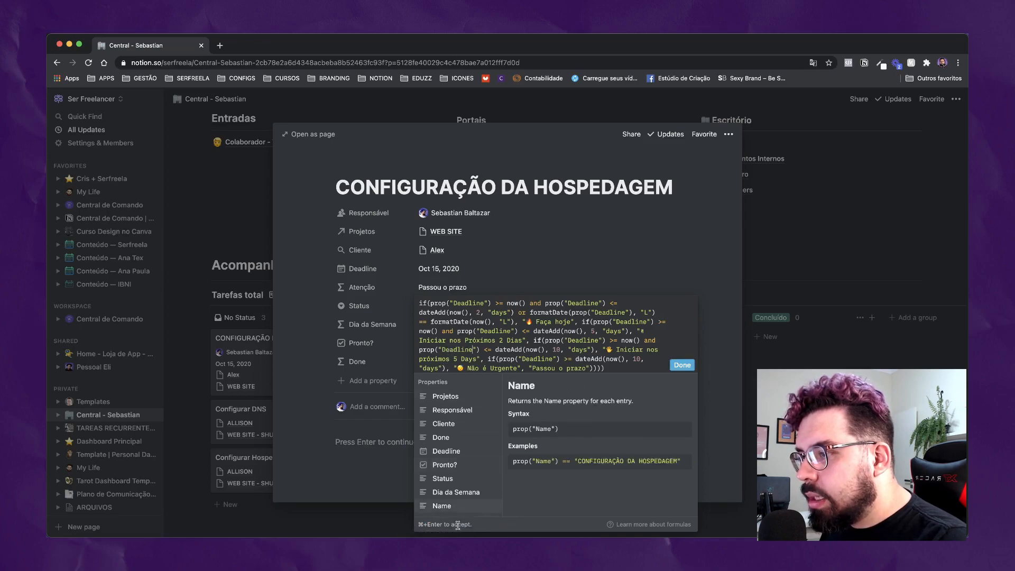
{"action": "left_click", "coordinate": [682, 365]}
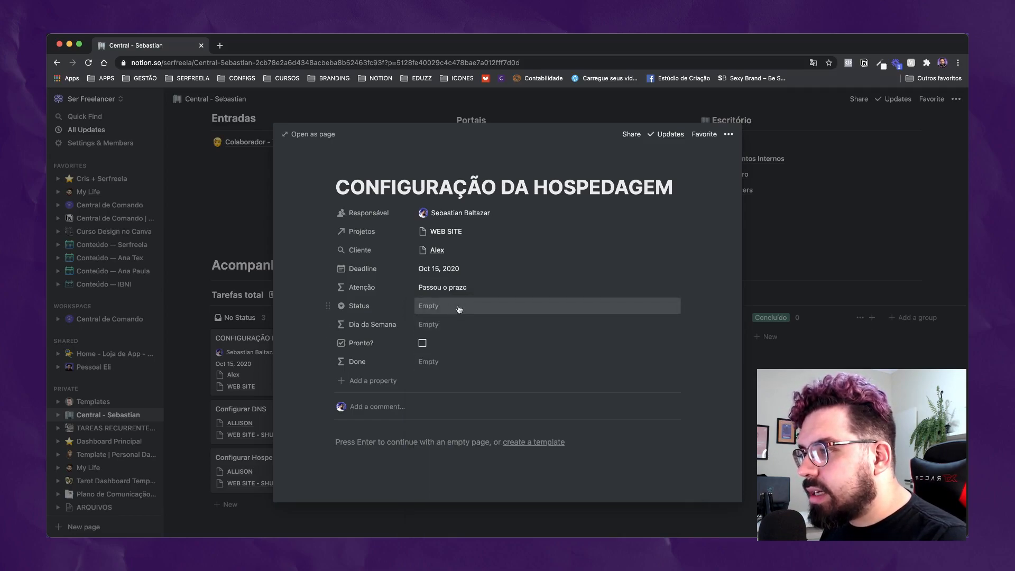
{"action": "left_click", "coordinate": [444, 268]}
{"action": "left_click", "coordinate": [380, 279]}
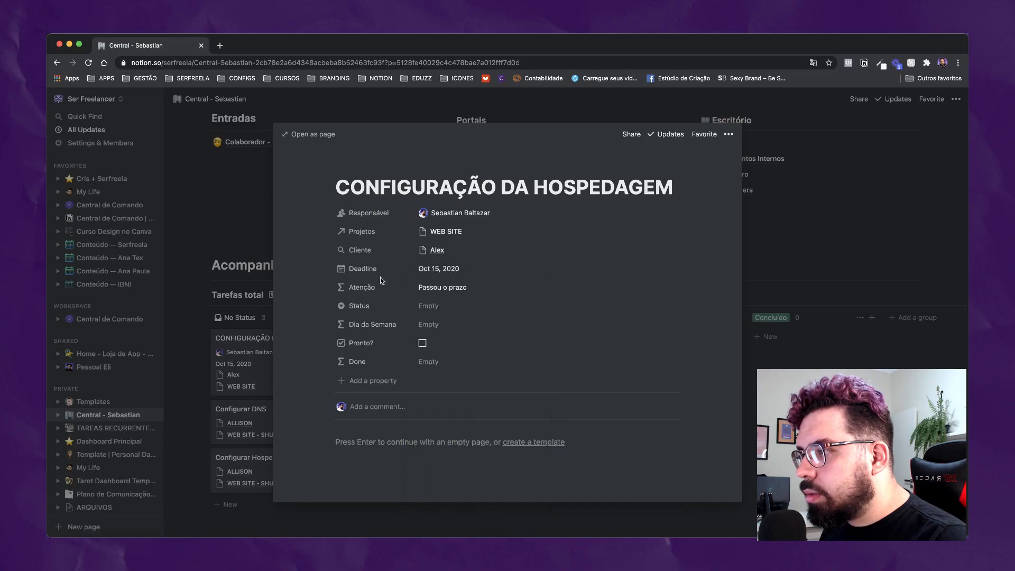
Insert a warning sign emoji and a space before "Passou o prazo" in the Atenção formula and accept it
{"action": "left_click", "coordinate": [448, 291]}
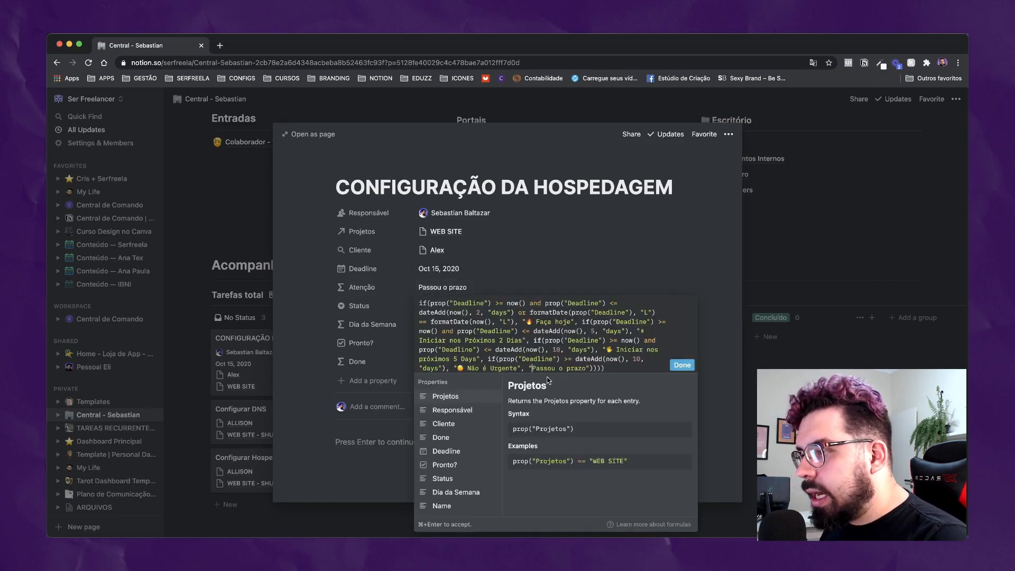
{"action": "key", "text": "ctrl+super+space"}
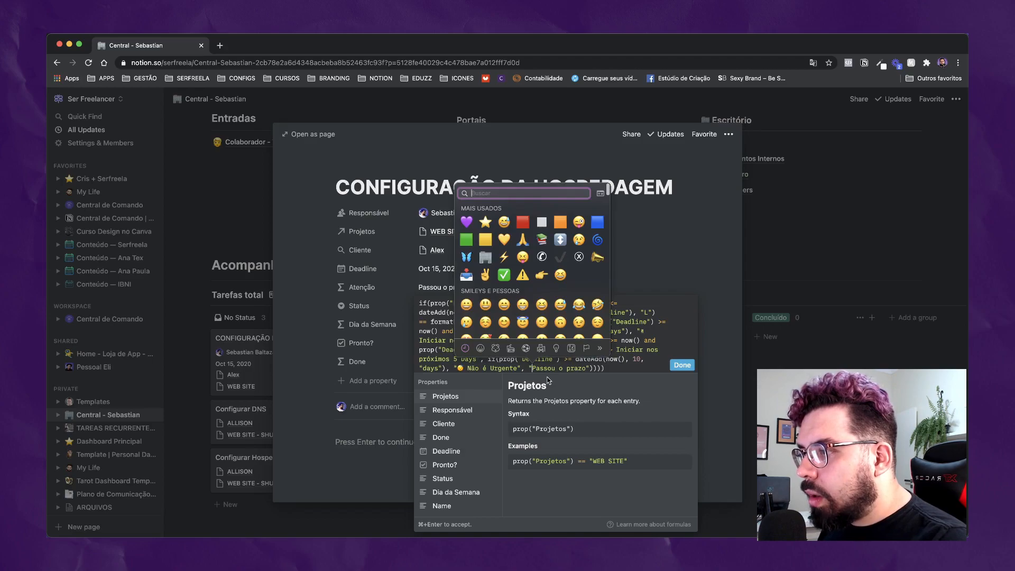
{"action": "left_click", "coordinate": [522, 276]}
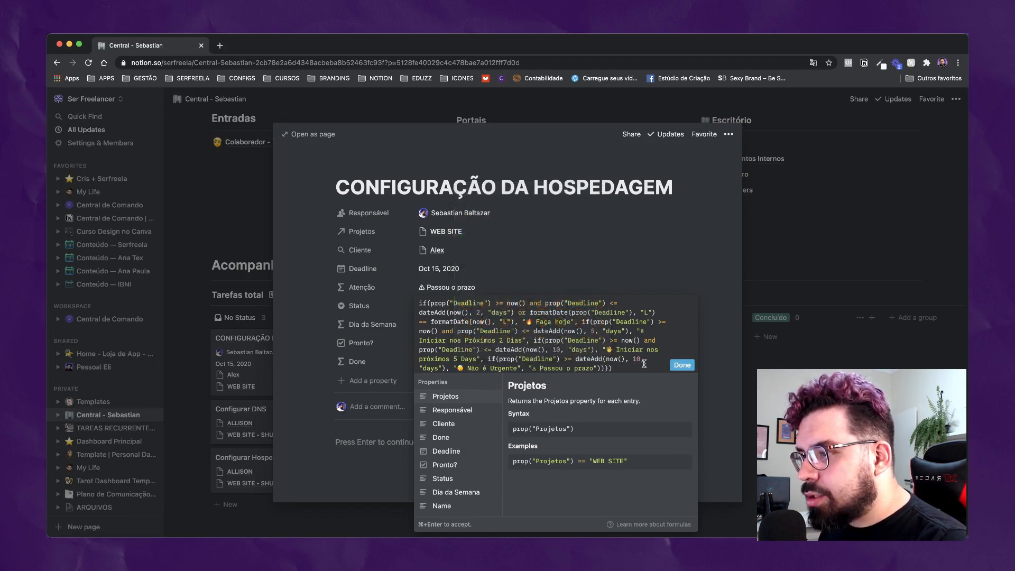
{"action": "left_click", "coordinate": [682, 365]}
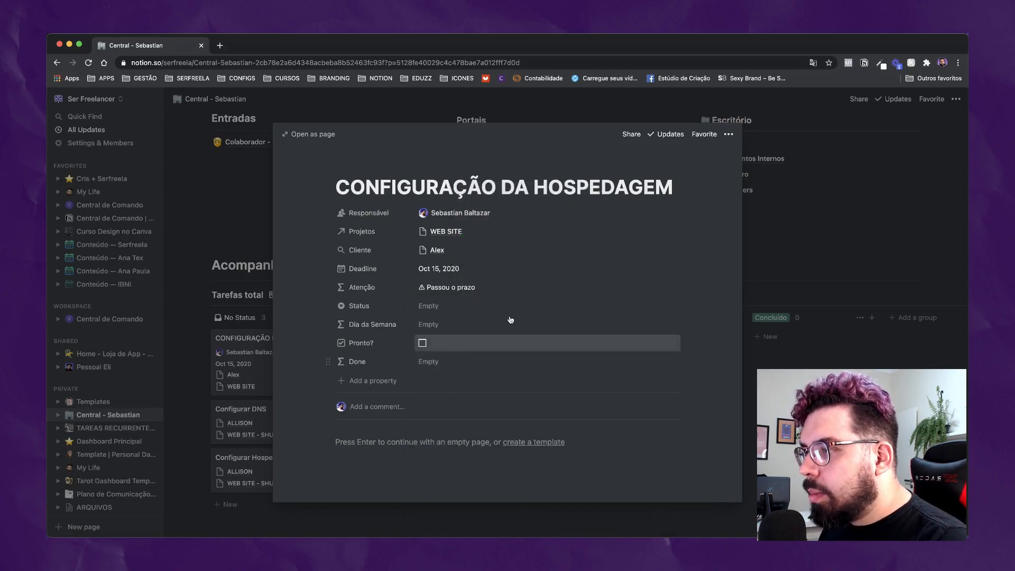
Put a yellow square emoji in place of the warning sign before "Passou o prazo" and close the formula editor
{"action": "left_click", "coordinate": [422, 289]}
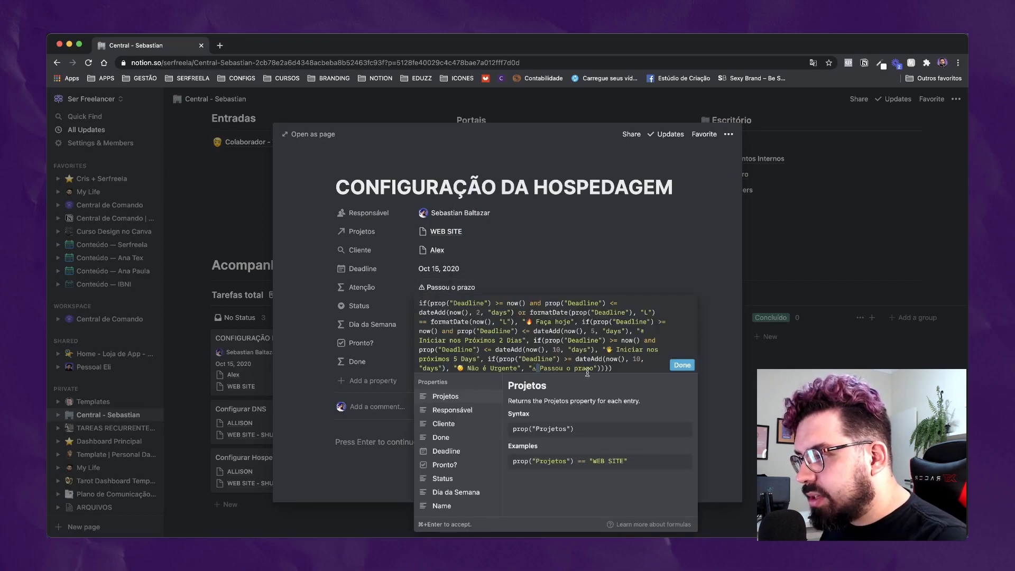
{"action": "key", "text": "BackSpace"}
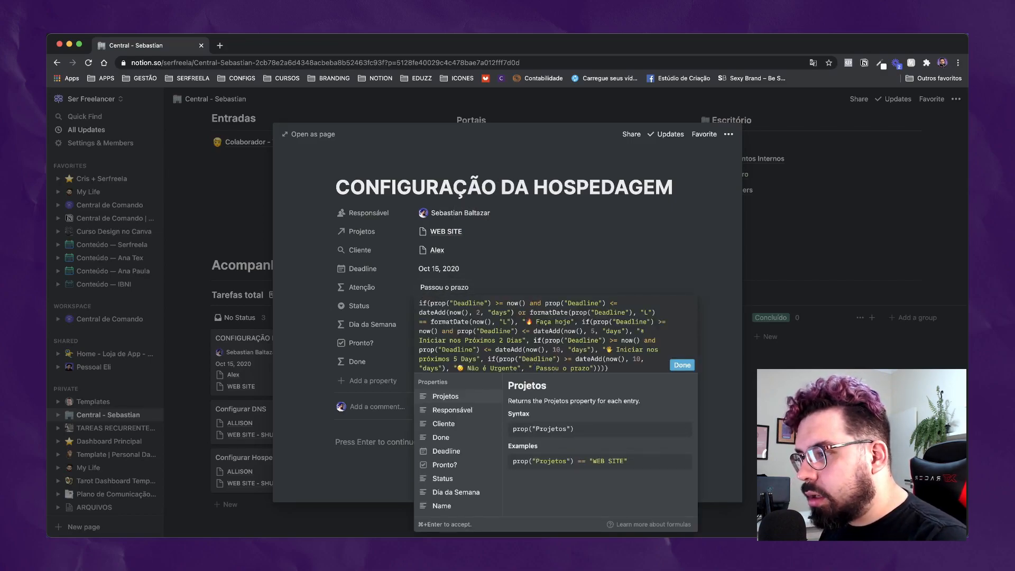
{"action": "key", "text": "ctrl+super+space"}
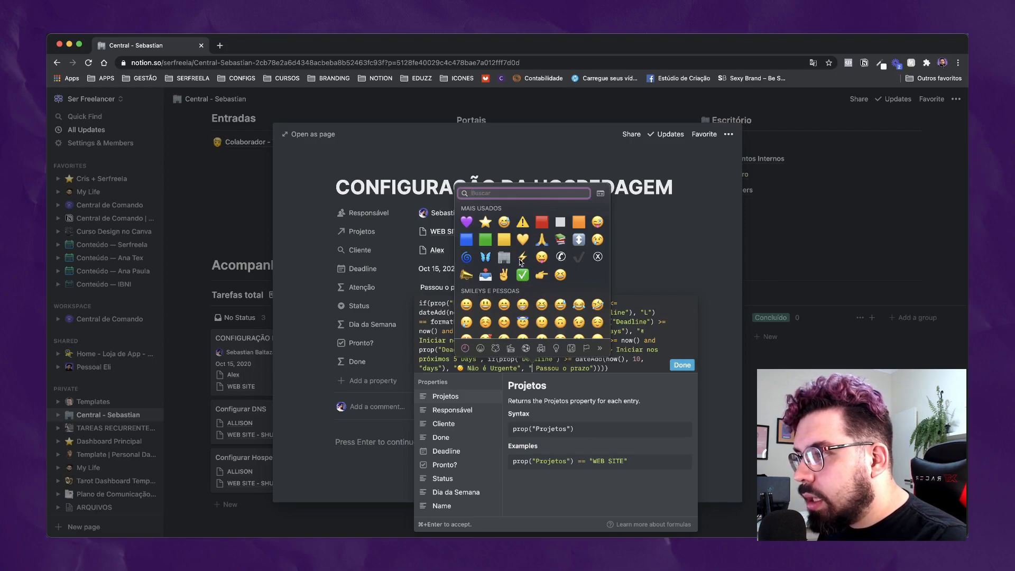
{"action": "left_click", "coordinate": [504, 239]}
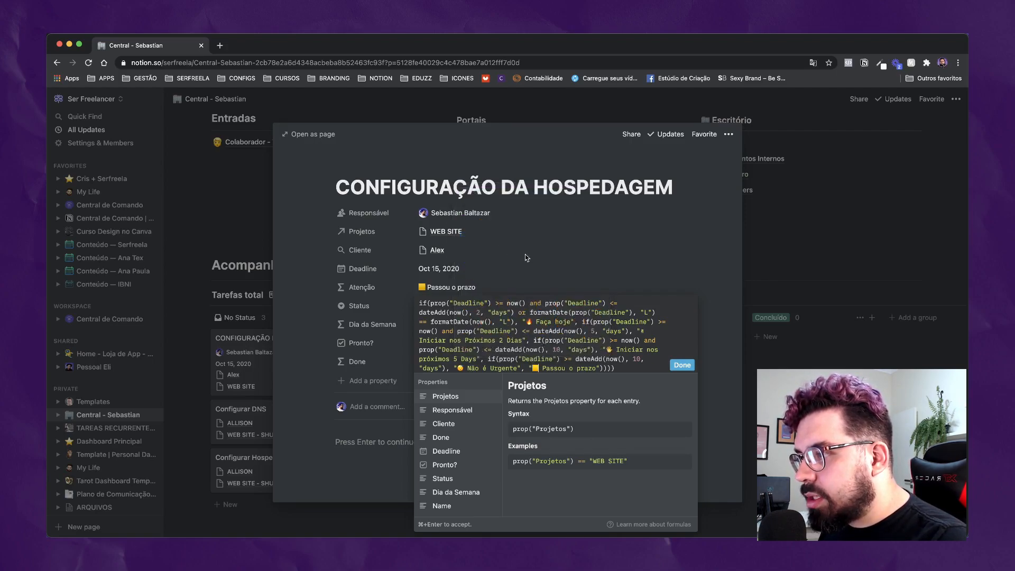
{"action": "left_click", "coordinate": [444, 294]}
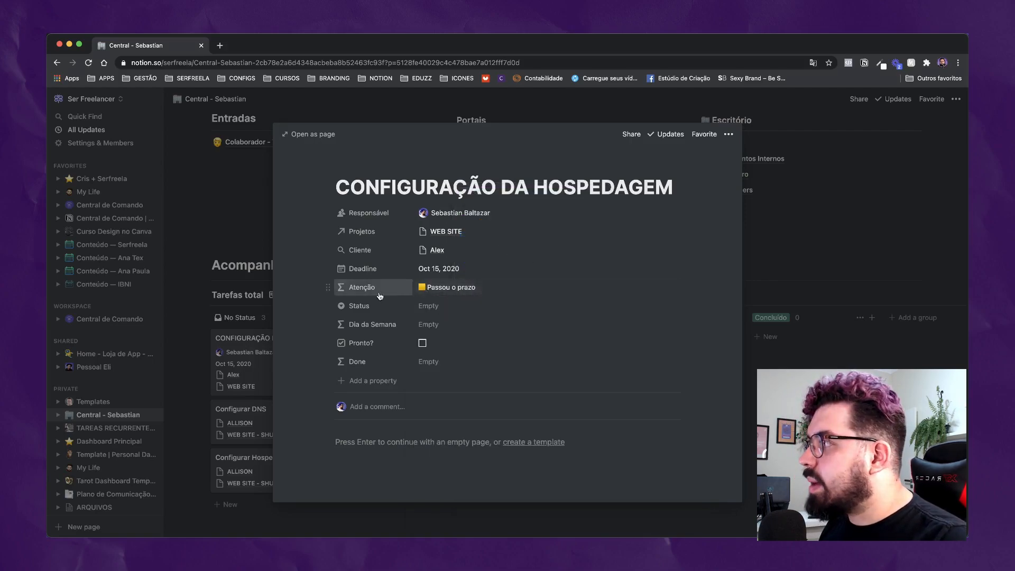
Close the task and show the Atenção property on the cards of the Tarefas total board's Status view
{"action": "left_click", "coordinate": [253, 370]}
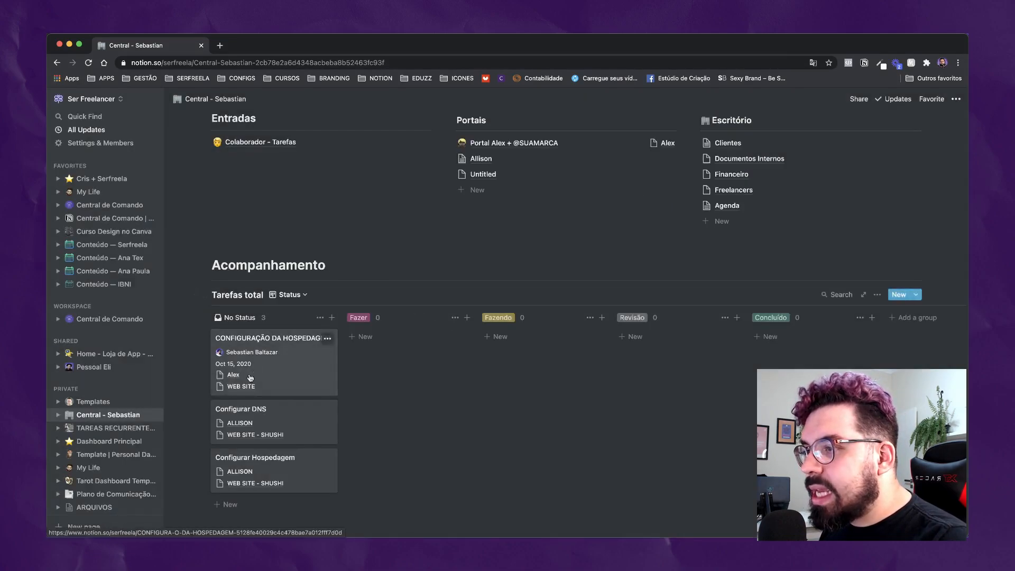
{"action": "left_click", "coordinate": [877, 295]}
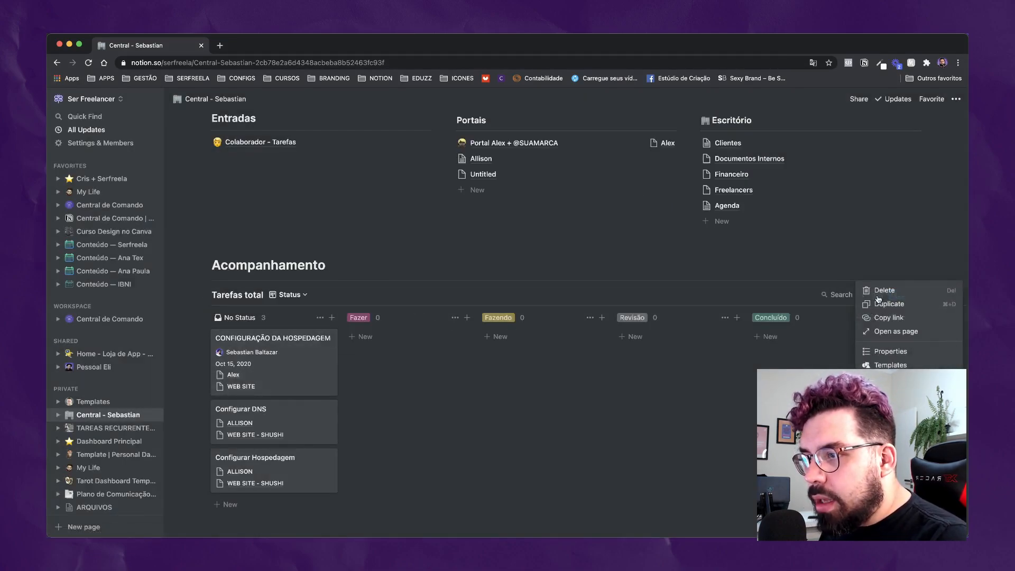
{"action": "left_click", "coordinate": [886, 353]}
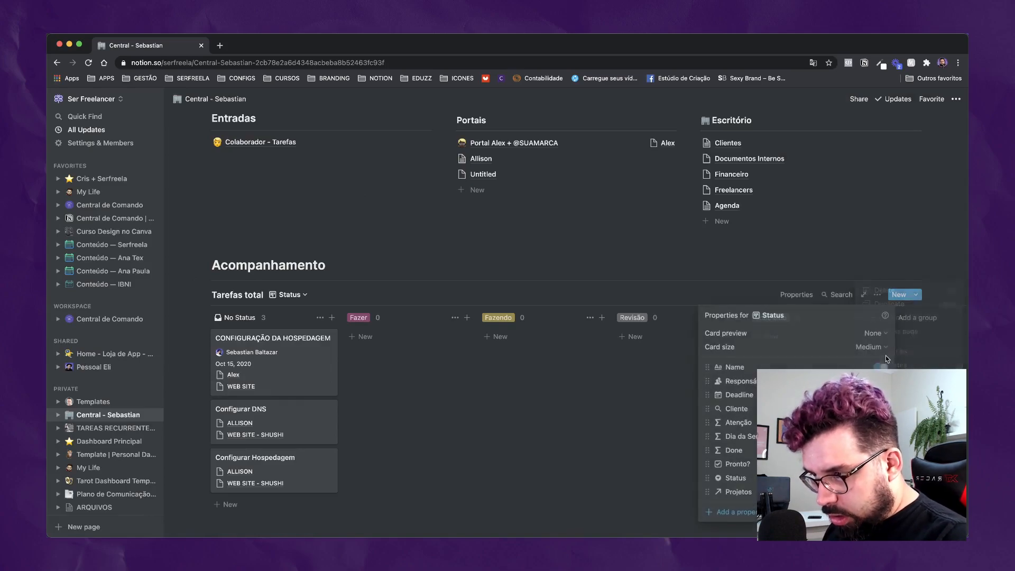
{"action": "left_click", "coordinate": [880, 421]}
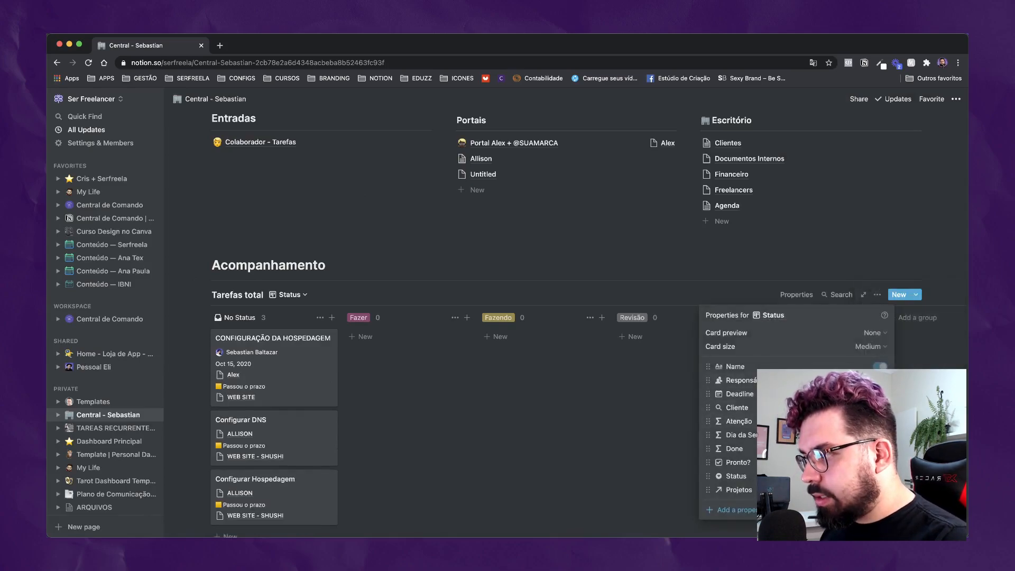
{"action": "left_click", "coordinate": [395, 393]}
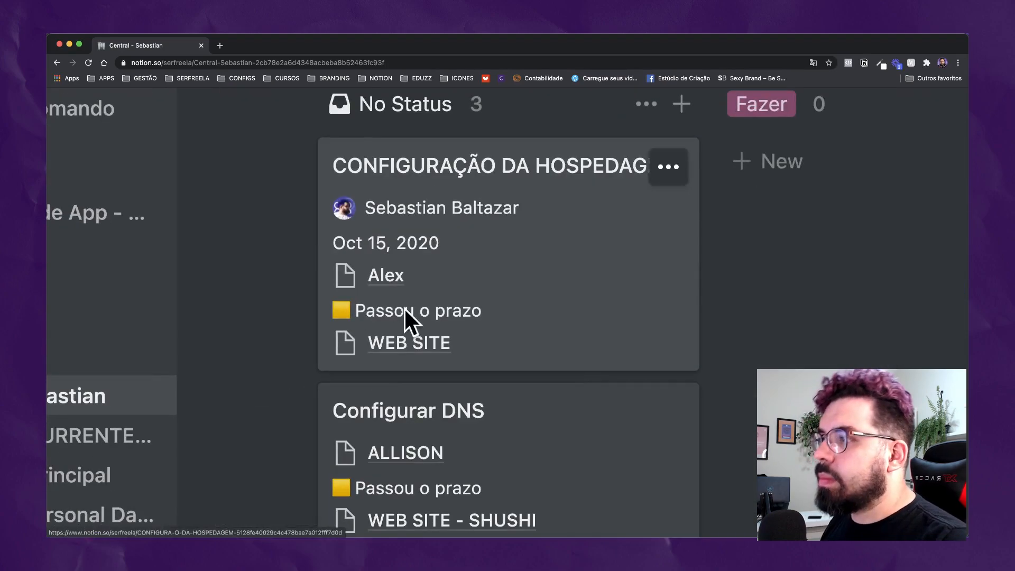
Check the empty Dia da Semana formula of the CONFIGURAÇÃO DA HOSPEDAGEM task and close the task without changes
{"action": "left_click", "coordinate": [405, 312]}
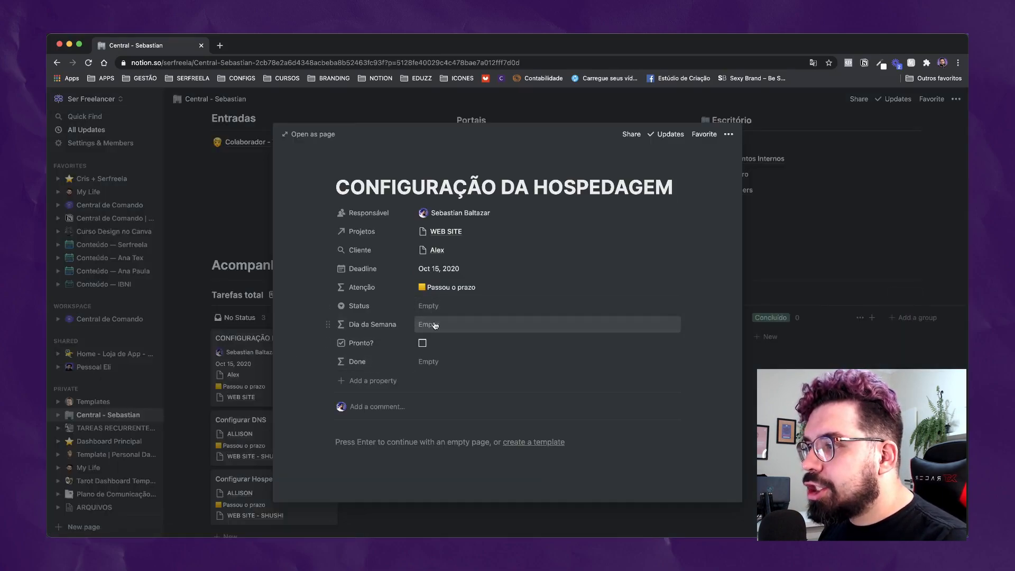
{"action": "left_click", "coordinate": [435, 325]}
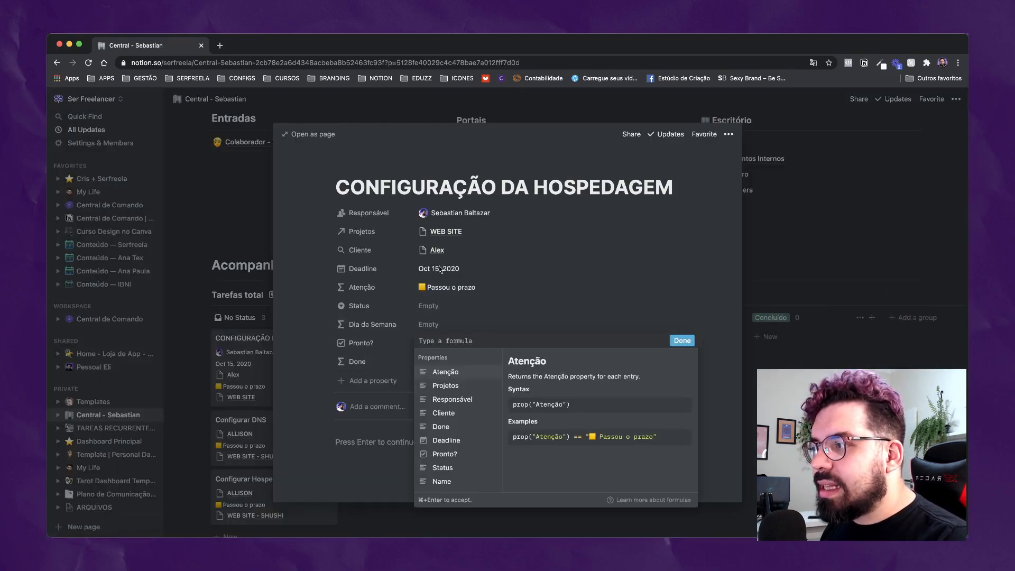
{"action": "key", "text": "Escape"}
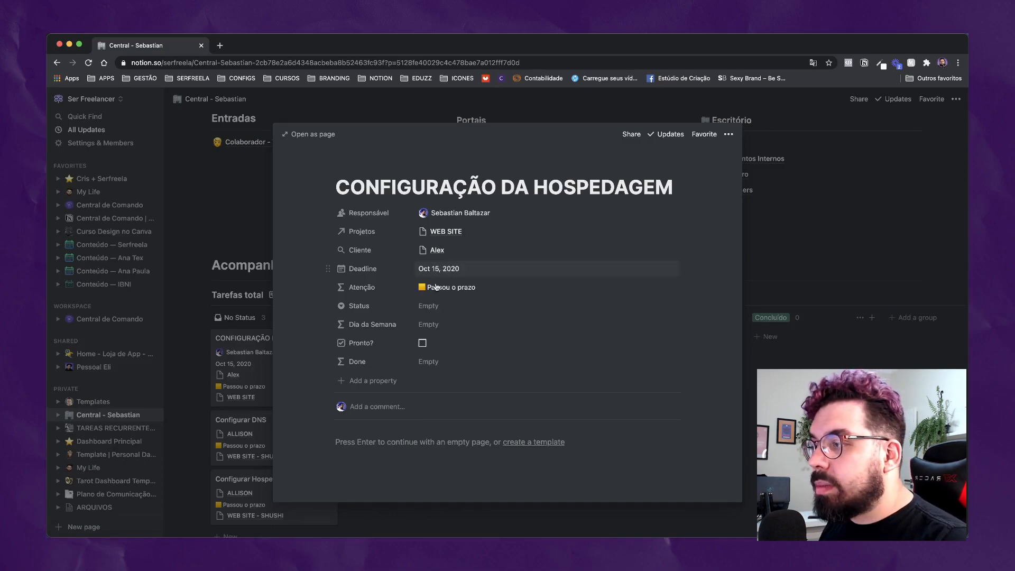
{"action": "left_click", "coordinate": [219, 312]}
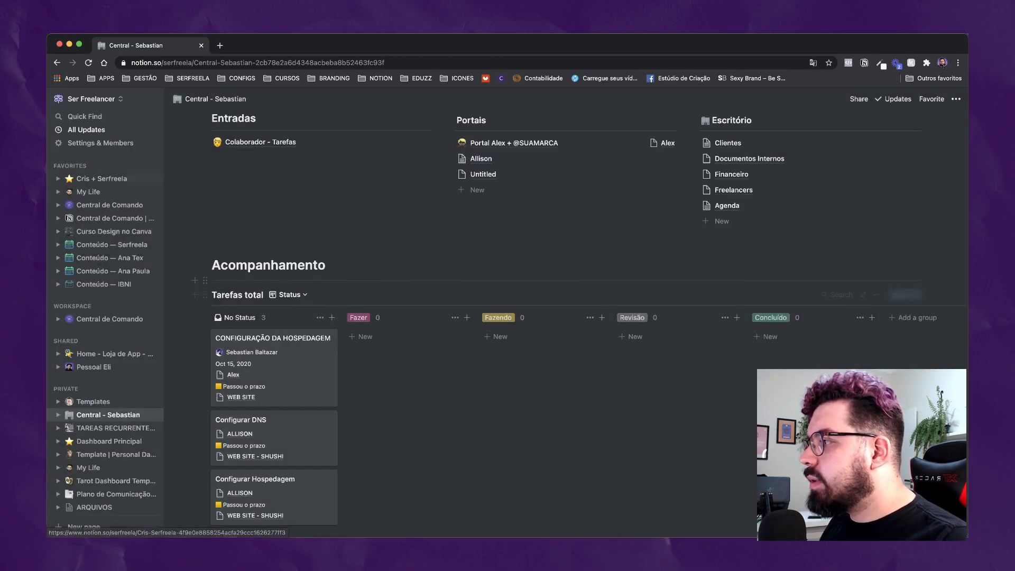
Open Tarefa exemplo on the Central de Comando | Avançado page and copy its entire Dia da Semana formula
{"action": "left_click", "coordinate": [98, 222]}
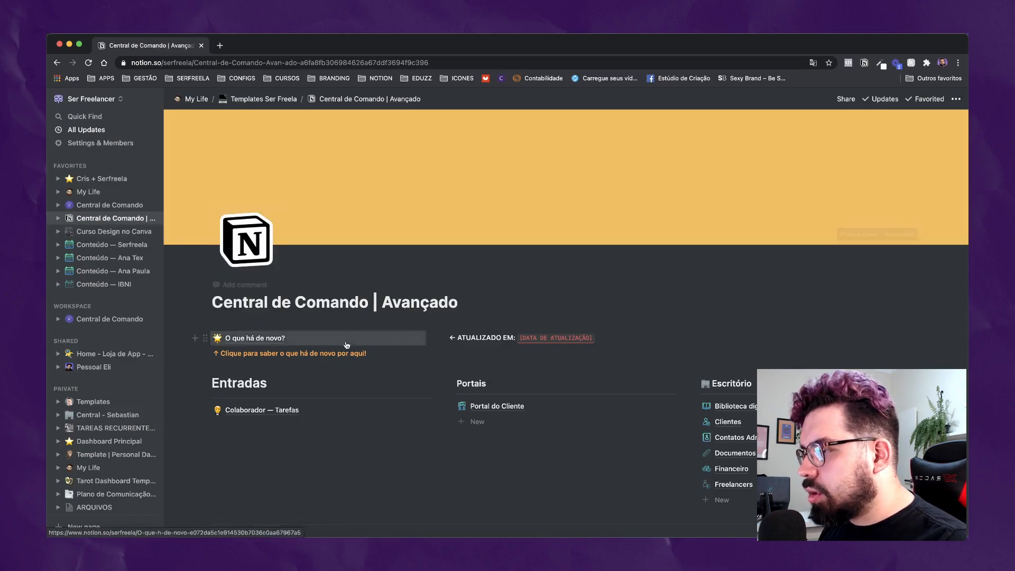
{"action": "scroll", "coordinate": [344, 337], "scroll_direction": "down", "scroll_amount": 5}
{"action": "left_click", "coordinate": [390, 418]}
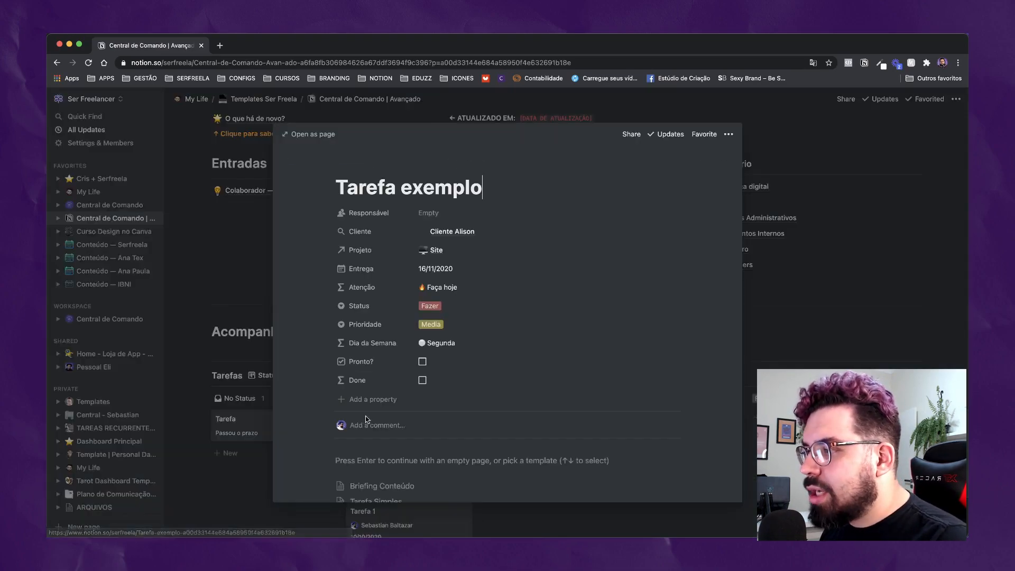
{"action": "left_click", "coordinate": [544, 345]}
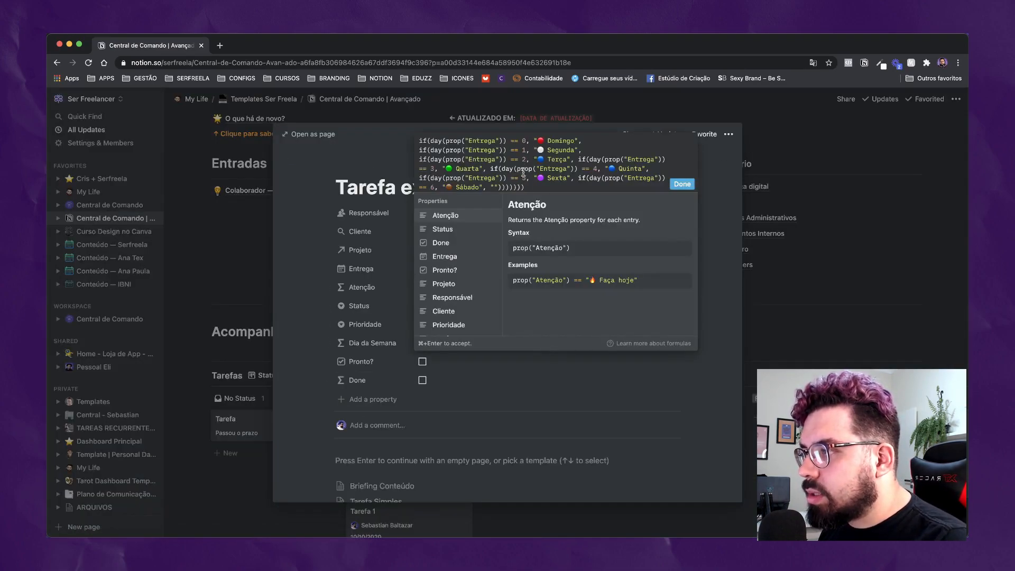
{"action": "key", "text": "super+a"}
{"action": "key", "text": "super+c"}
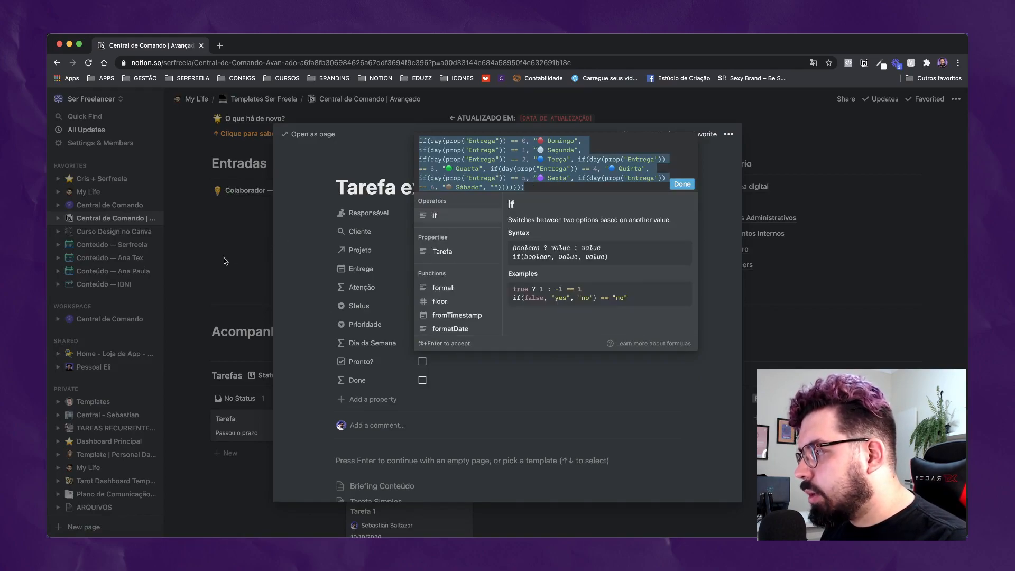
Close the example task and return to the private Central page listed below Templates
{"action": "key", "text": "Escape"}
{"action": "key", "text": "Escape"}
{"action": "left_click", "coordinate": [99, 417]}
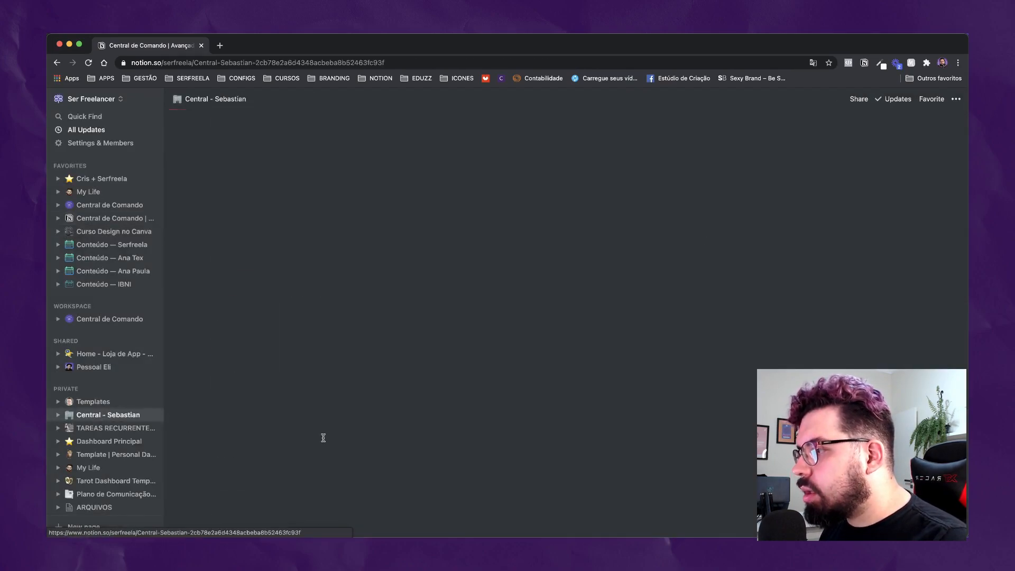
Paste the copied weekday formula into the Dia da Semana property of the CONFIGURAÇÃO DA HOSPEDAGEM task
{"action": "left_click", "coordinate": [298, 396]}
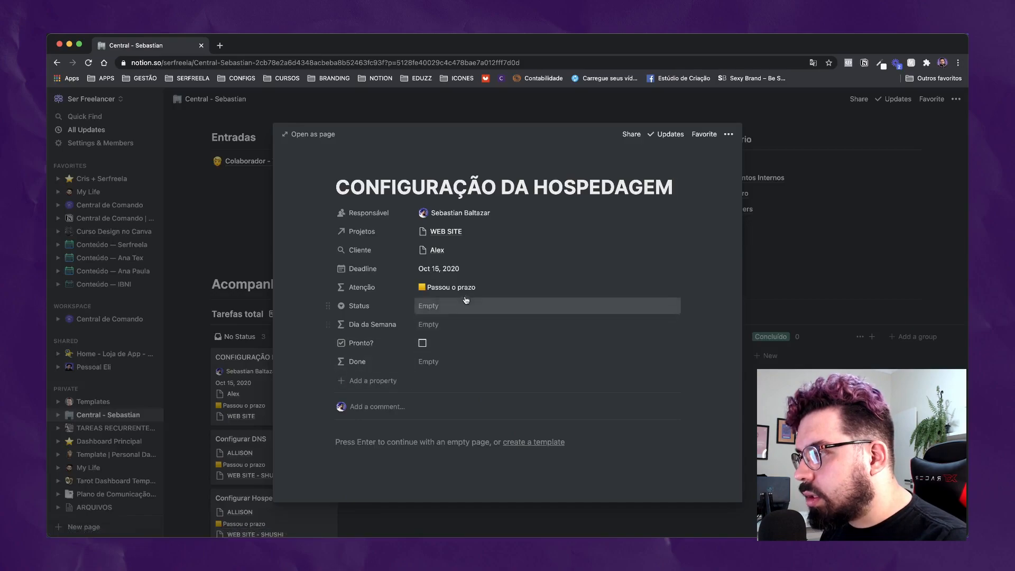
{"action": "left_click", "coordinate": [458, 324]}
{"action": "key", "text": "super+v"}
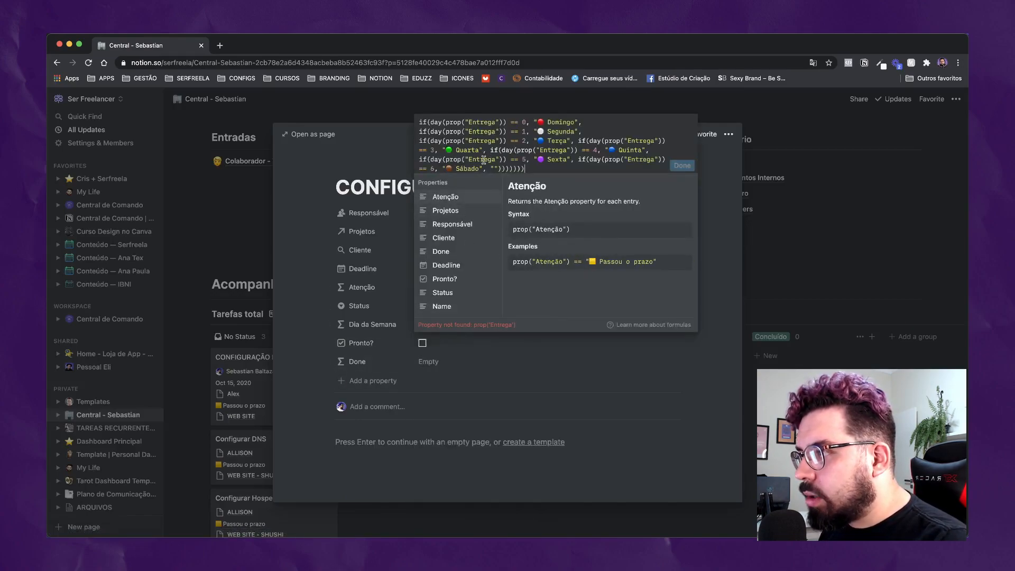
Replace the Entrega property with Deadline in all seven day conditions of the Dia da Semana formula
{"action": "double_click", "coordinate": [477, 122]}
{"action": "type", "text": "Dead"}
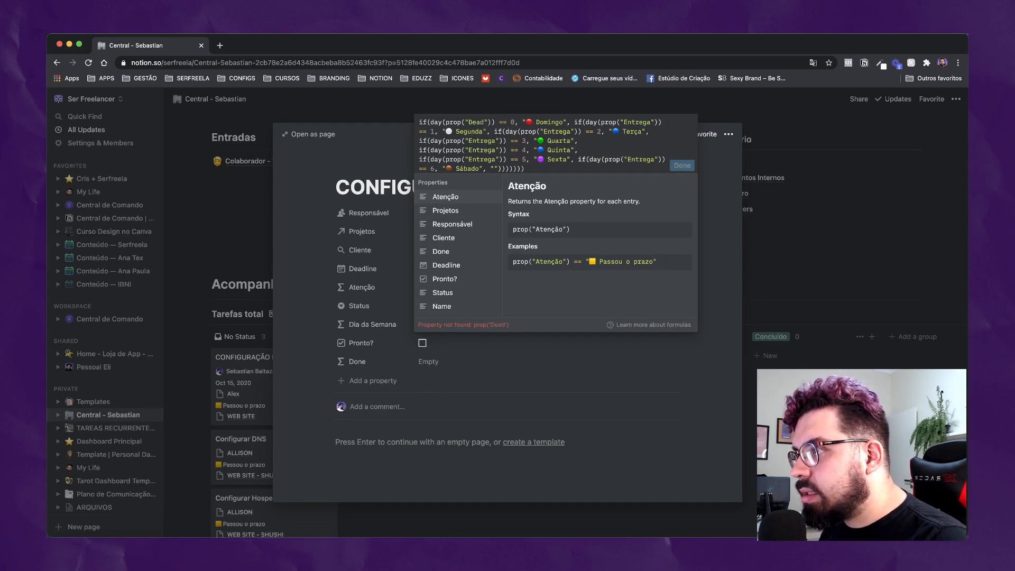
{"action": "type", "text": "line"}
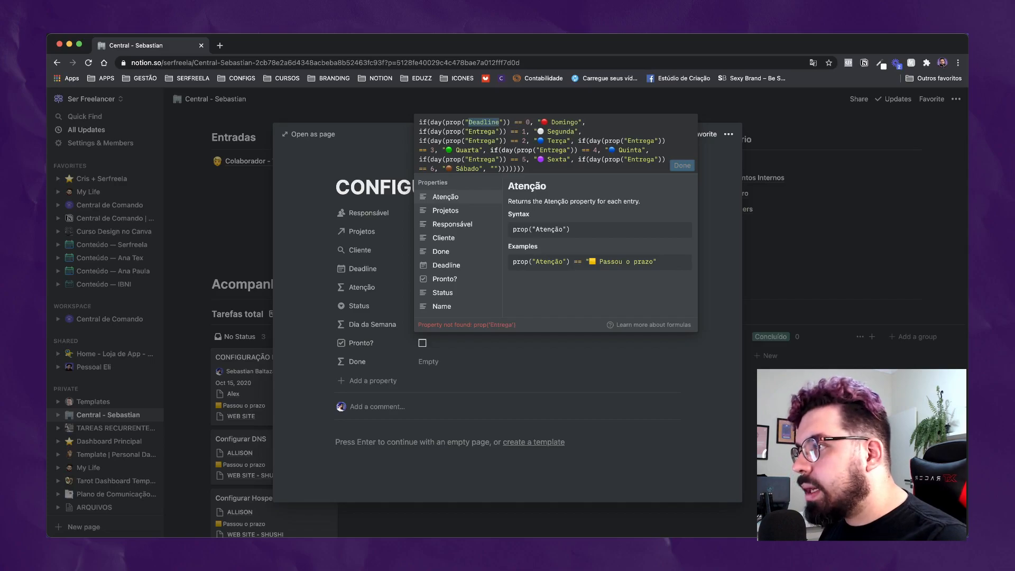
{"action": "double_click", "coordinate": [478, 131]}
{"action": "type", "text": "Deadline"}
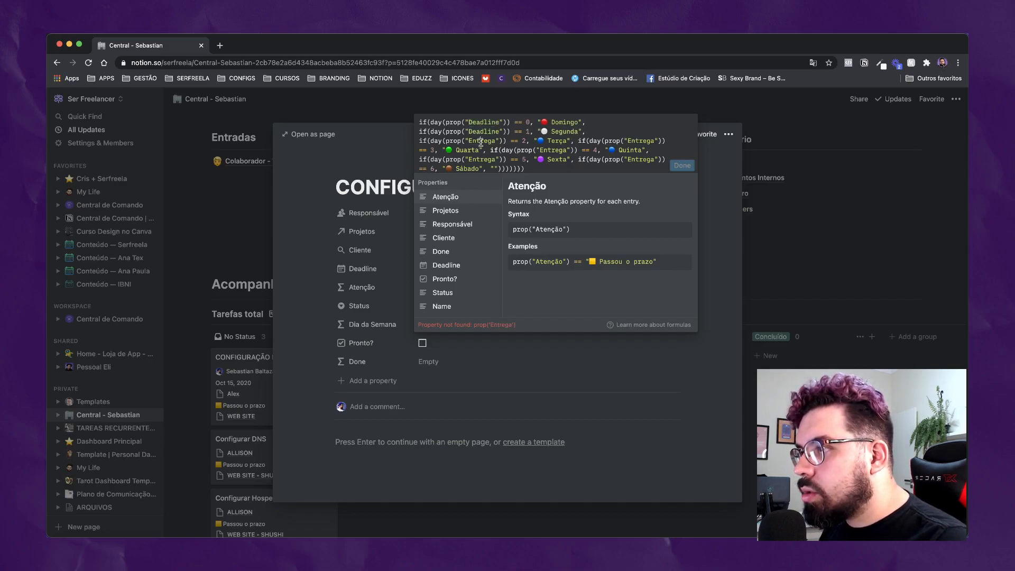
{"action": "double_click", "coordinate": [481, 141]}
{"action": "type", "text": "Deadline"}
{"action": "double_click", "coordinate": [480, 141]}
{"action": "type", "text": "Deadline"}
{"action": "double_click", "coordinate": [482, 150]}
{"action": "type", "text": "Deadline"}
{"action": "double_click", "coordinate": [482, 159]}
{"action": "type", "text": "Deadline"}
{"action": "double_click", "coordinate": [483, 168]}
{"action": "type", "text": "Deadline"}
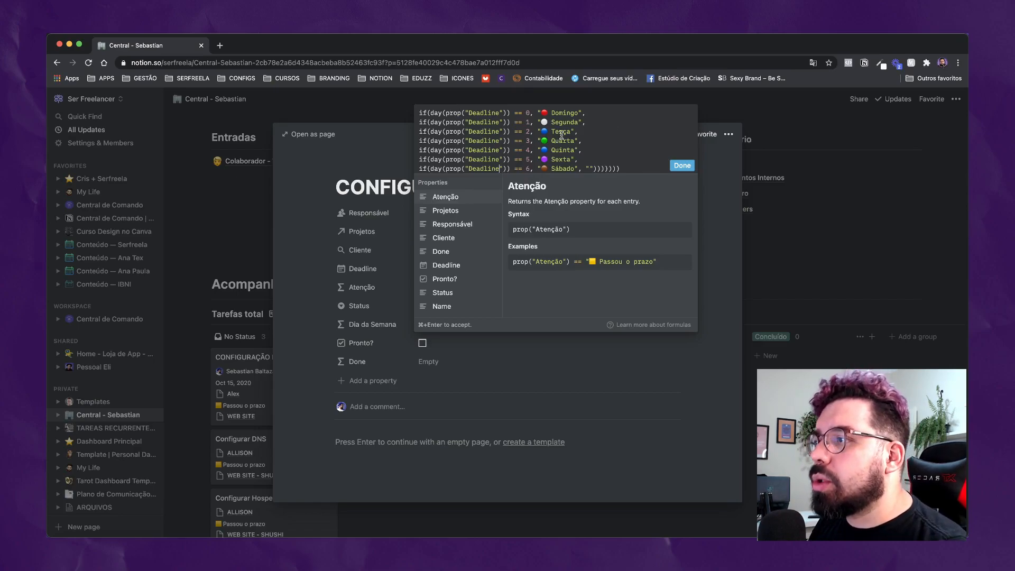
{"action": "left_click_drag", "start_coordinate": [527, 116], "coordinate": [534, 169]}
{"action": "left_click", "coordinate": [534, 169]}
{"action": "type", "text": "`"}
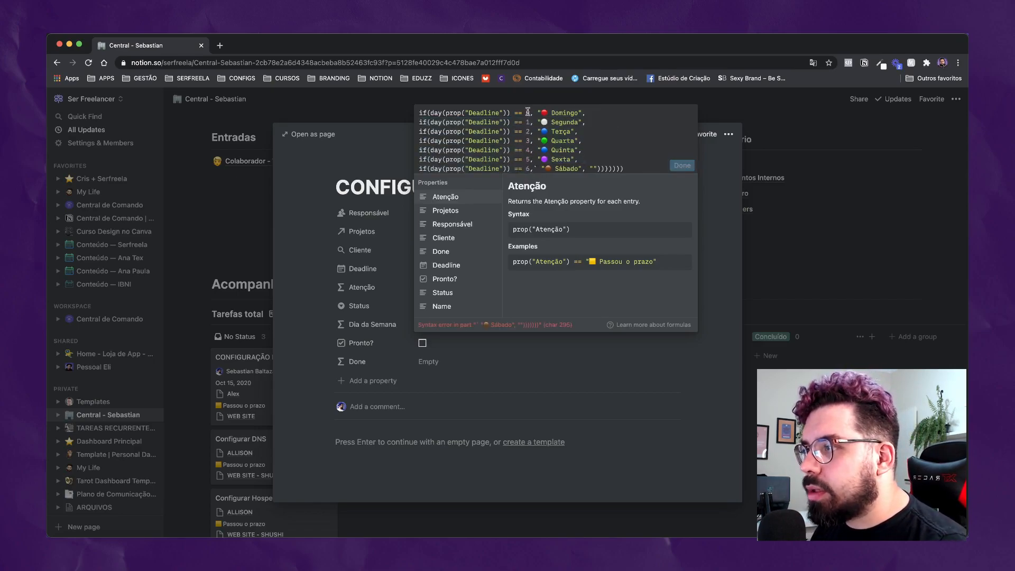
{"action": "key", "text": "BackSpace"}
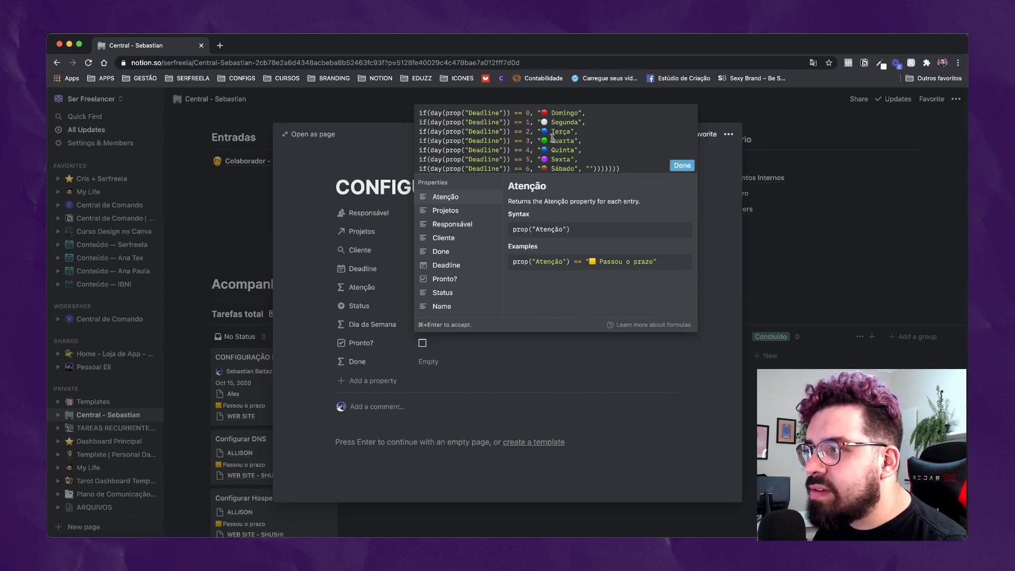
Review the Deadline reference, day numbers and weekday labels in the Dia da Semana formula and save it
{"action": "left_click", "coordinate": [435, 112]}
{"action": "double_click", "coordinate": [476, 113]}
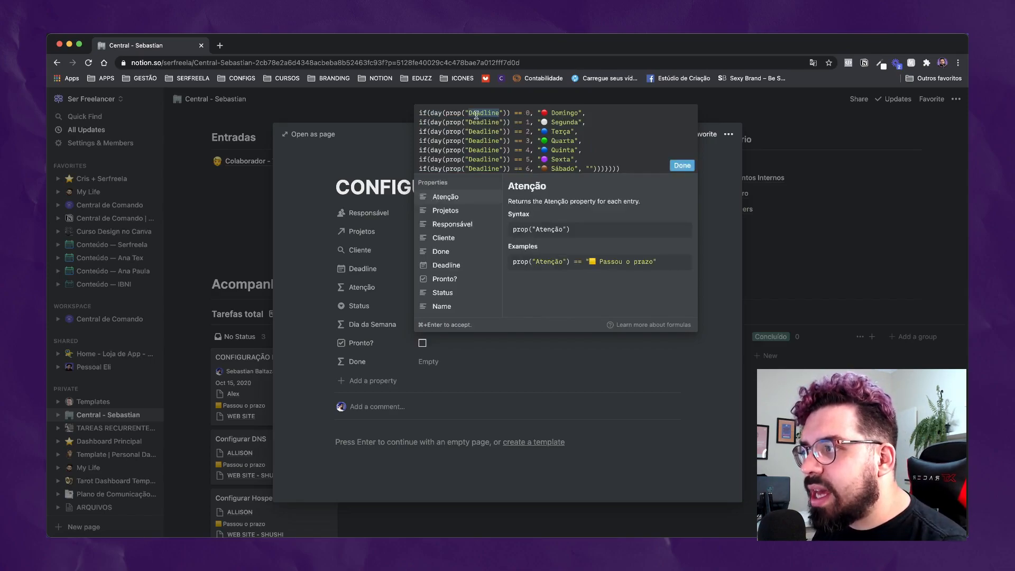
{"action": "left_click", "coordinate": [523, 112]}
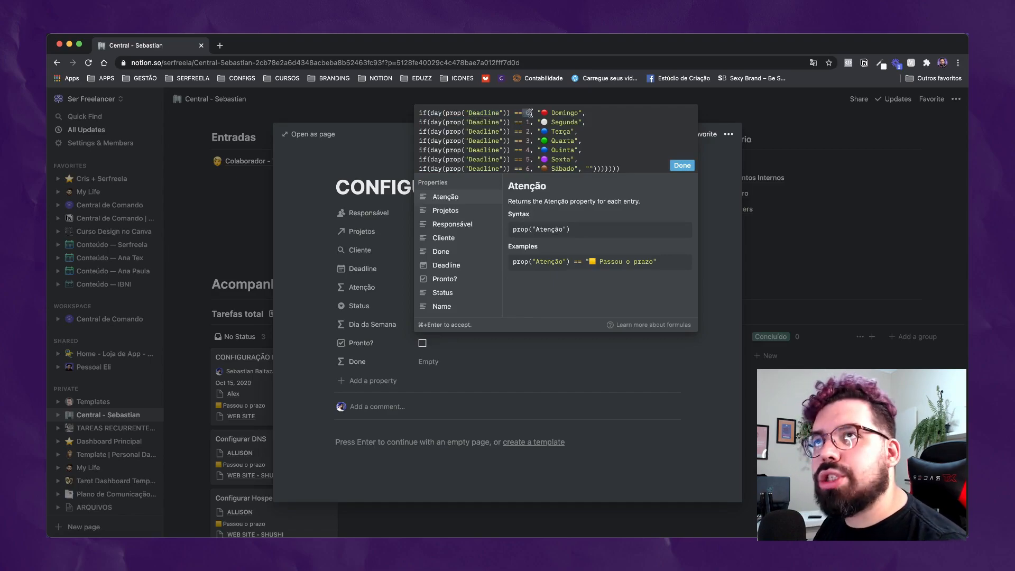
{"action": "double_click", "coordinate": [553, 113]}
{"action": "double_click", "coordinate": [564, 122]}
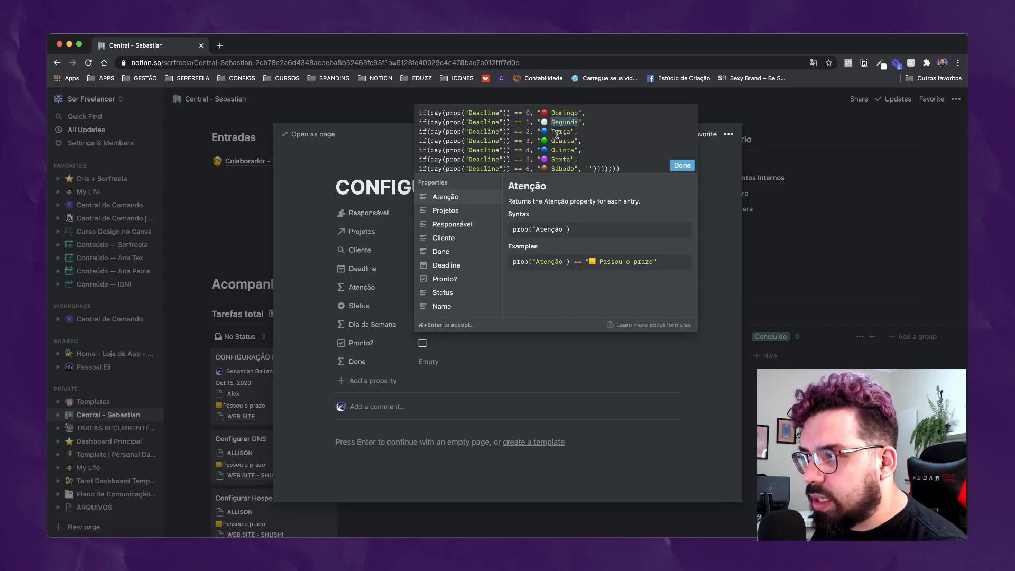
{"action": "double_click", "coordinate": [560, 132]}
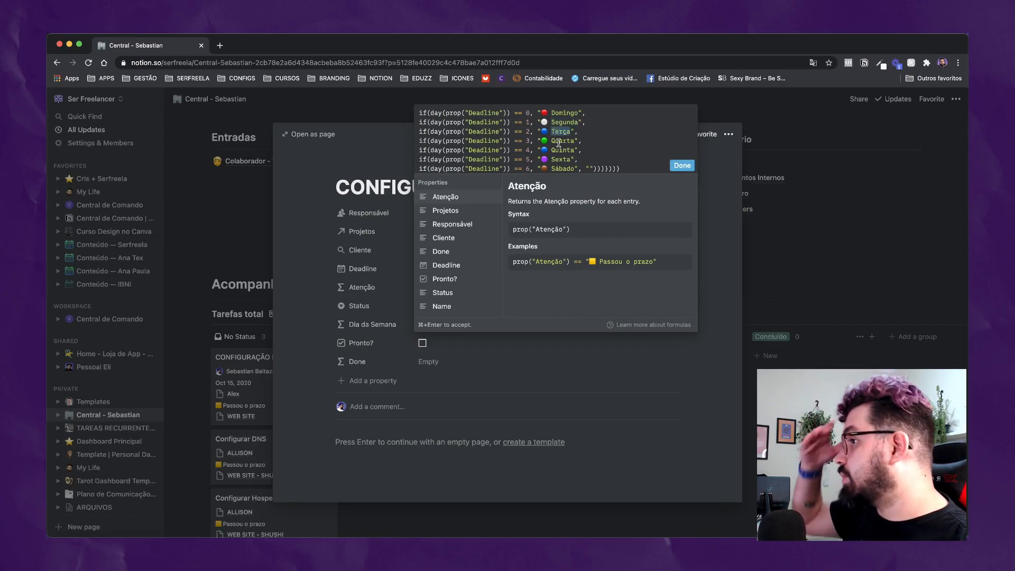
{"action": "double_click", "coordinate": [559, 141]}
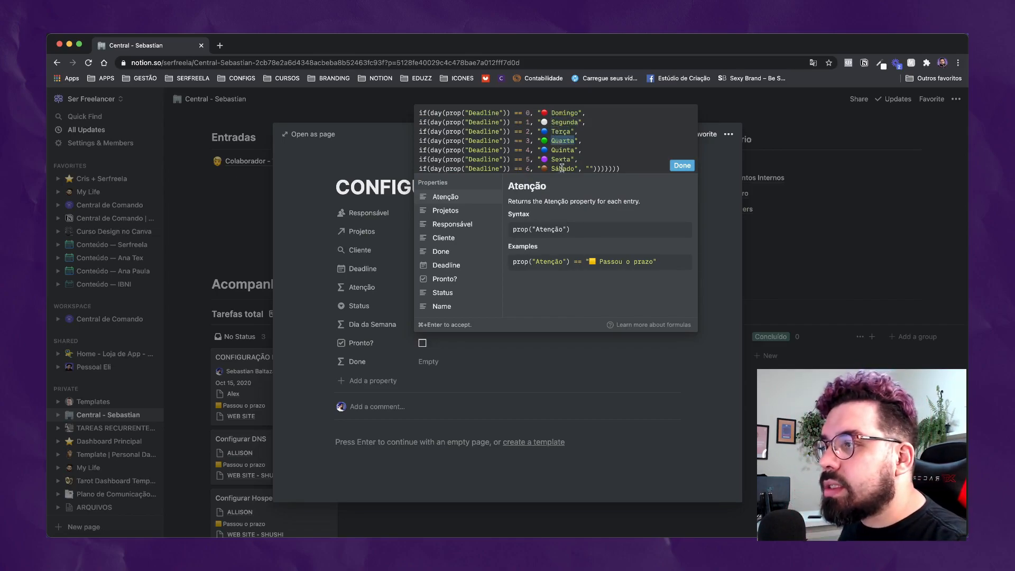
{"action": "double_click", "coordinate": [562, 169]}
{"action": "left_click", "coordinate": [682, 166]}
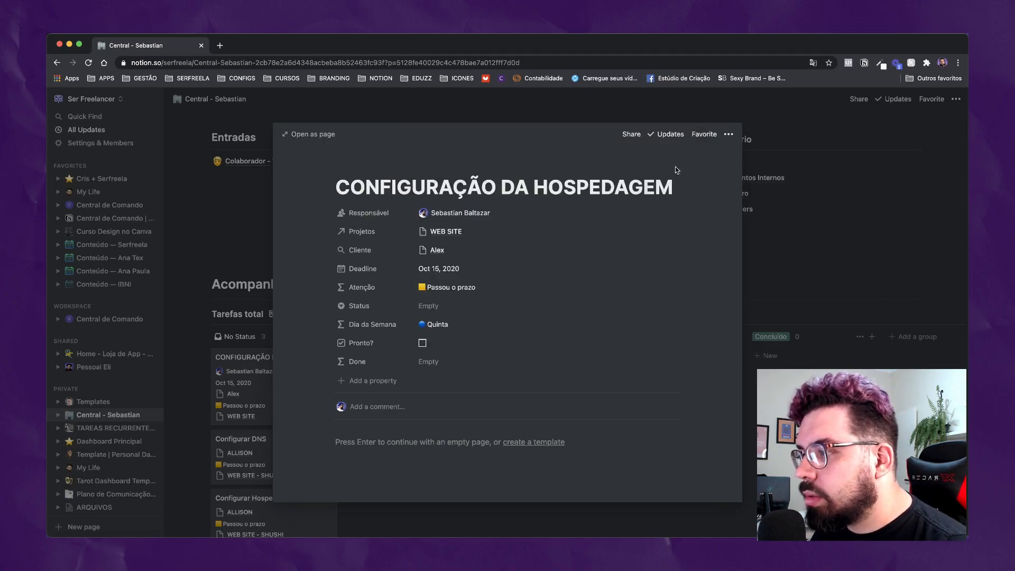
Set the CONFIGURAÇÃO DA HOSPEDAGEM task's Deadline to Nov 15, 2020 and close the task
{"action": "left_click", "coordinate": [450, 268]}
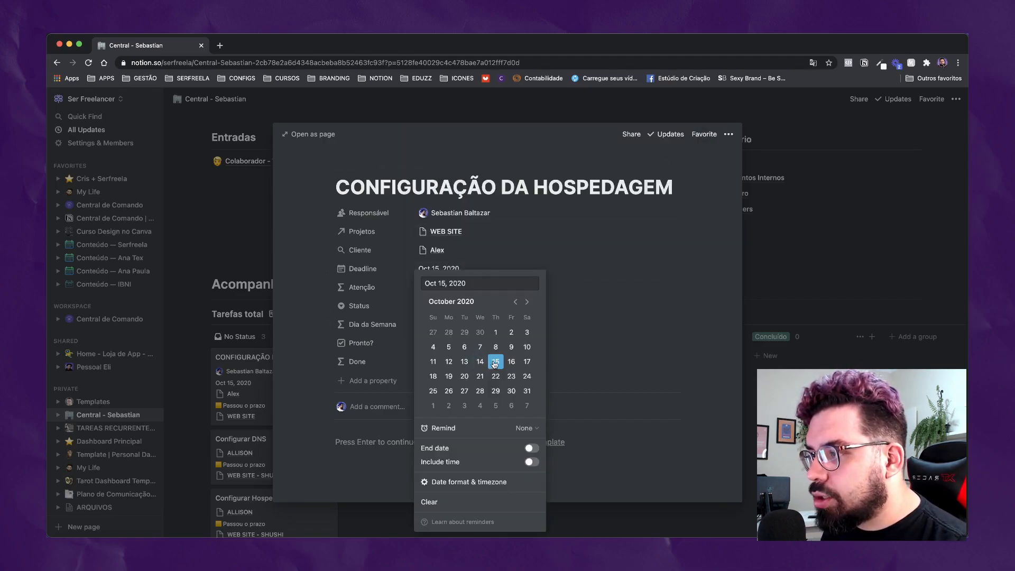
{"action": "left_click", "coordinate": [482, 264]}
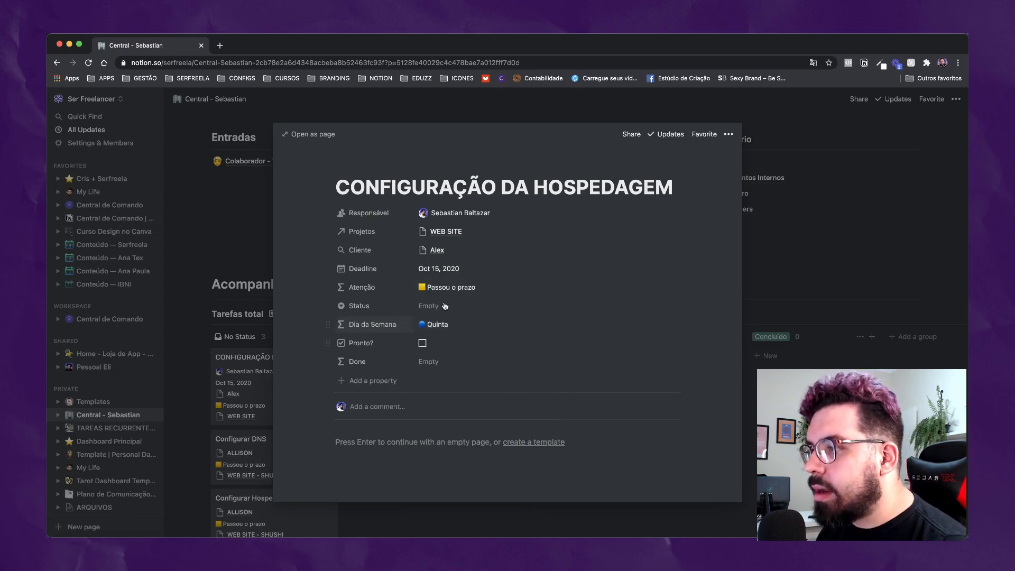
{"action": "left_click", "coordinate": [486, 268]}
{"action": "left_click", "coordinate": [527, 301]}
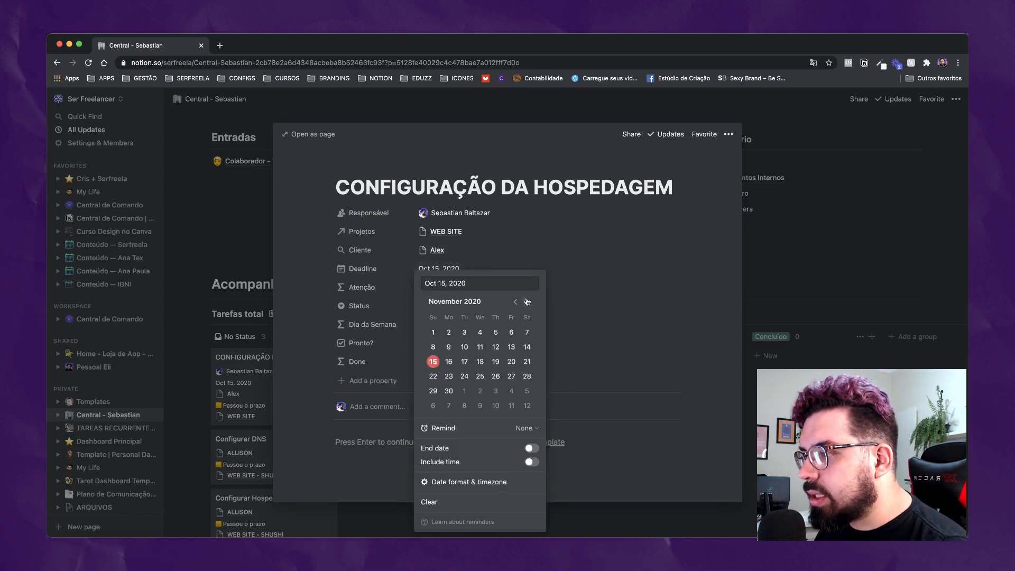
{"action": "left_click", "coordinate": [432, 362]}
{"action": "left_click", "coordinate": [393, 254]}
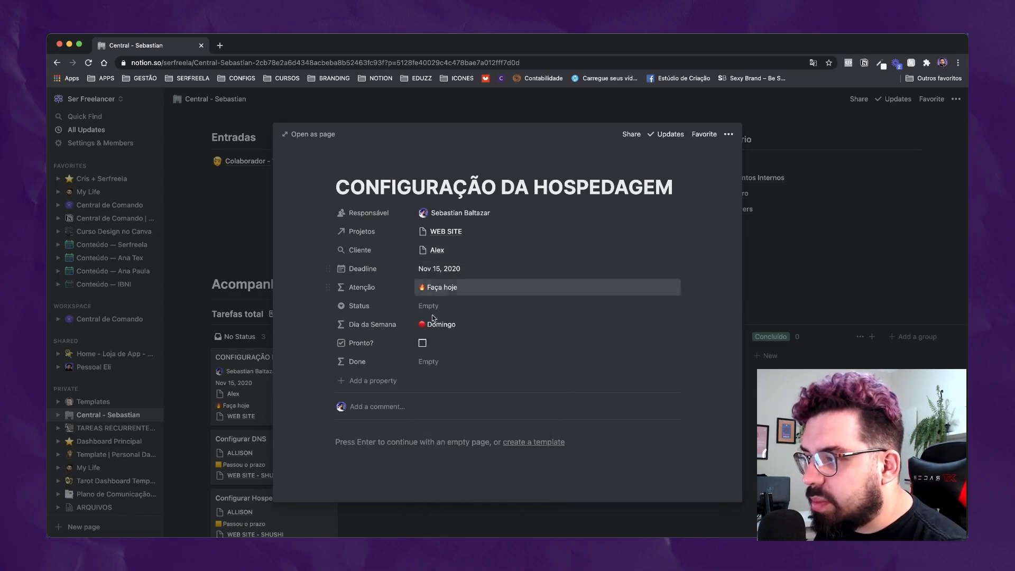
{"action": "left_click", "coordinate": [759, 291]}
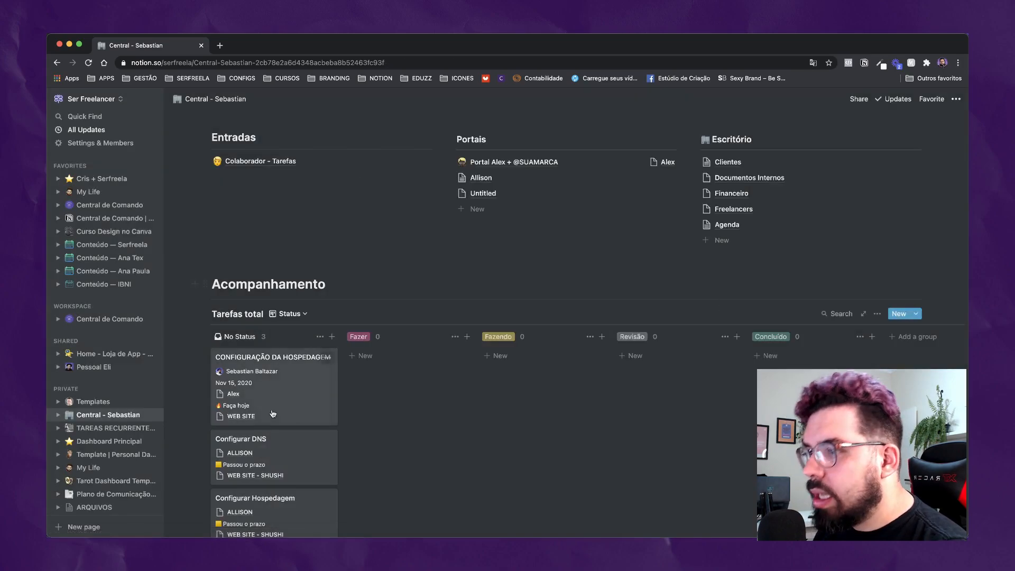
Show the Dia da Semana property on the Tarefas total board's cards and inspect the CONFIGURAÇÃO DA HOSPEDAGEM card
{"action": "left_click", "coordinate": [871, 314]}
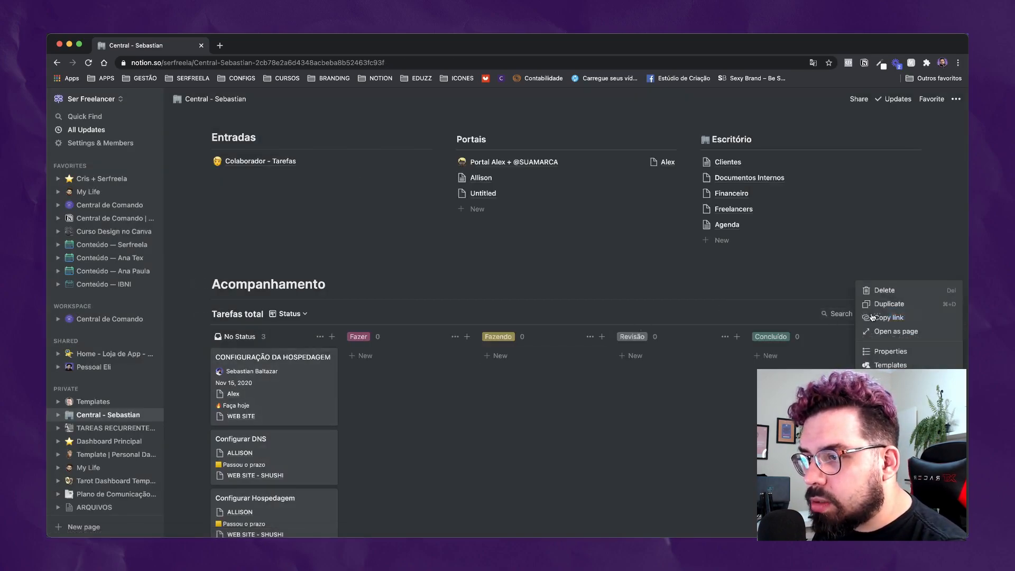
{"action": "left_click", "coordinate": [883, 352]}
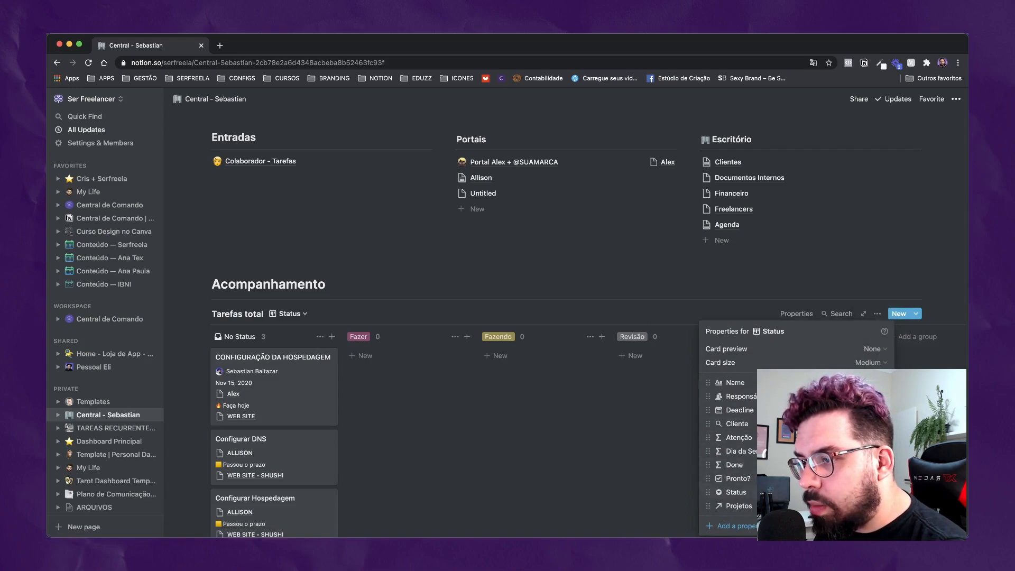
{"action": "left_click", "coordinate": [881, 451]}
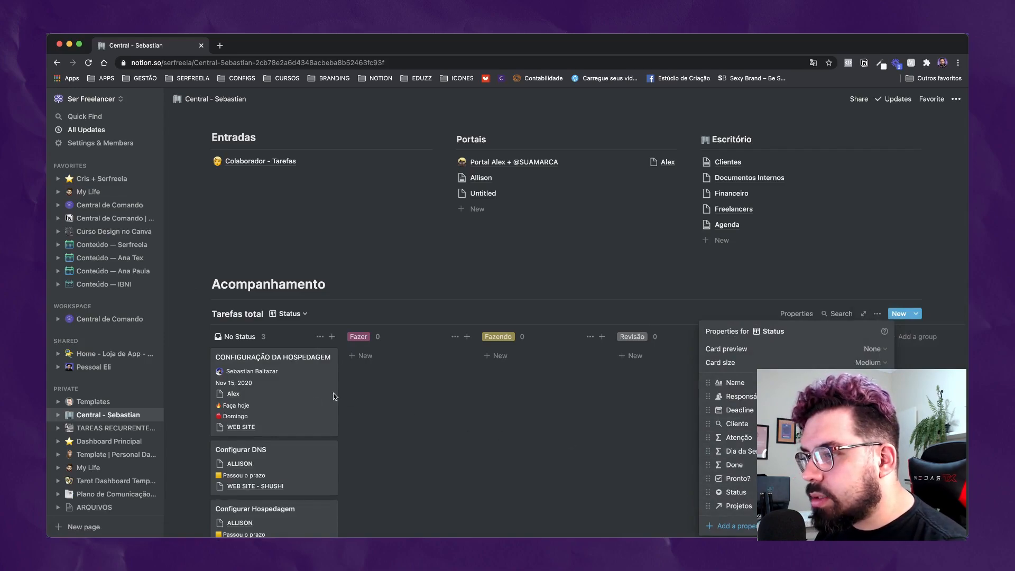
{"action": "left_click", "coordinate": [320, 415]}
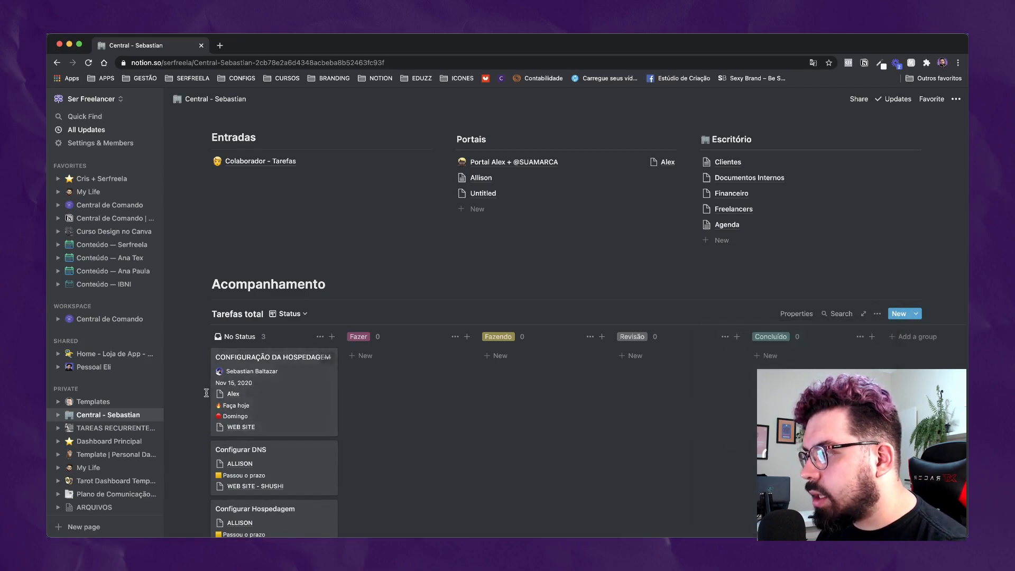
{"action": "scroll", "coordinate": [214, 412], "scroll_direction": "up", "scroll_amount": 5}
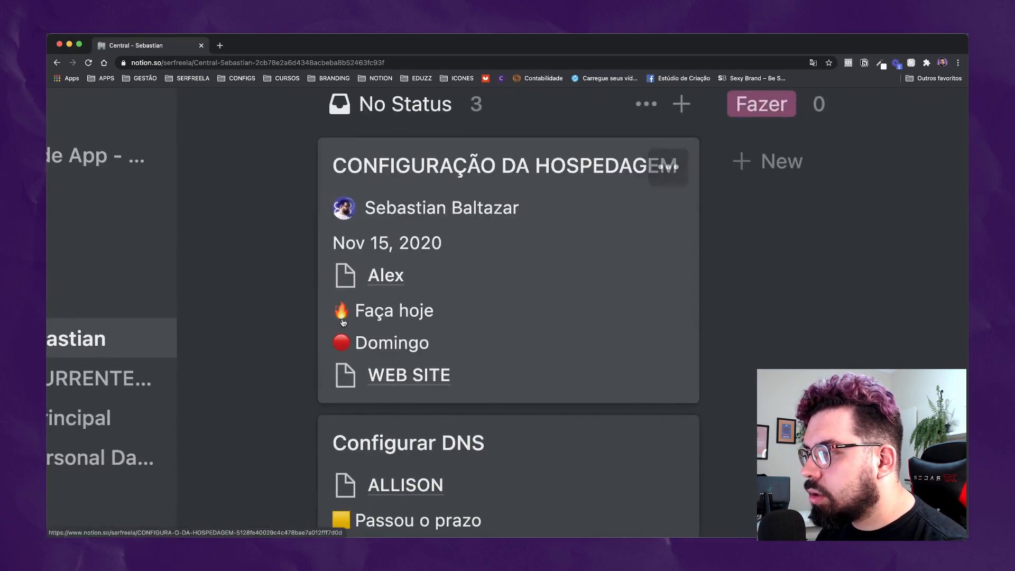
{"action": "scroll", "coordinate": [283, 324], "scroll_direction": "down", "scroll_amount": 5}
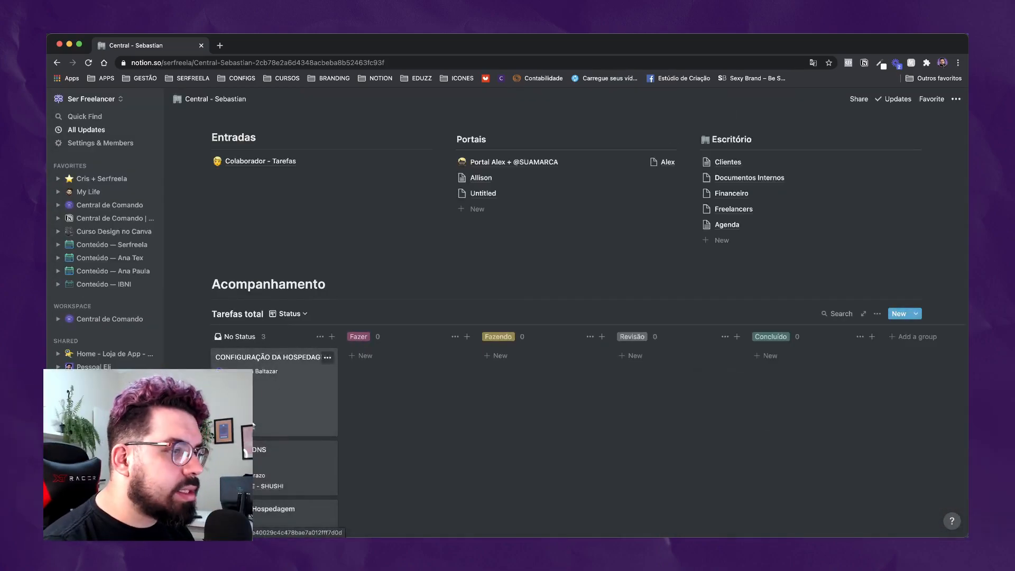
Reorder the Status view's properties, placing Dia da Semana directly below Deadline and Cliente directly above Projetos, and inspect the cards
{"action": "left_click", "coordinate": [877, 313]}
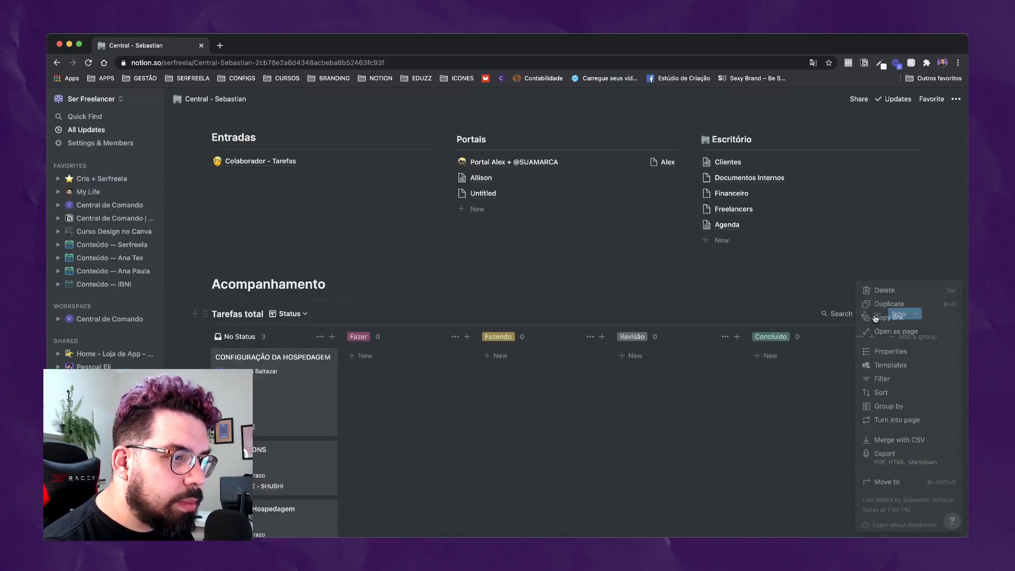
{"action": "left_click", "coordinate": [890, 352]}
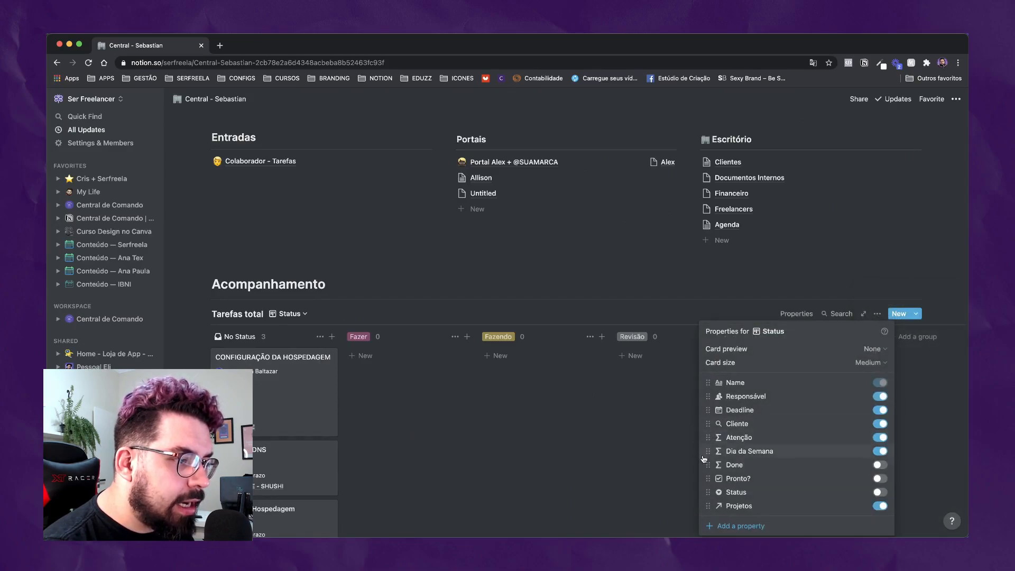
{"action": "left_click_drag", "start_coordinate": [707, 453], "coordinate": [711, 423]}
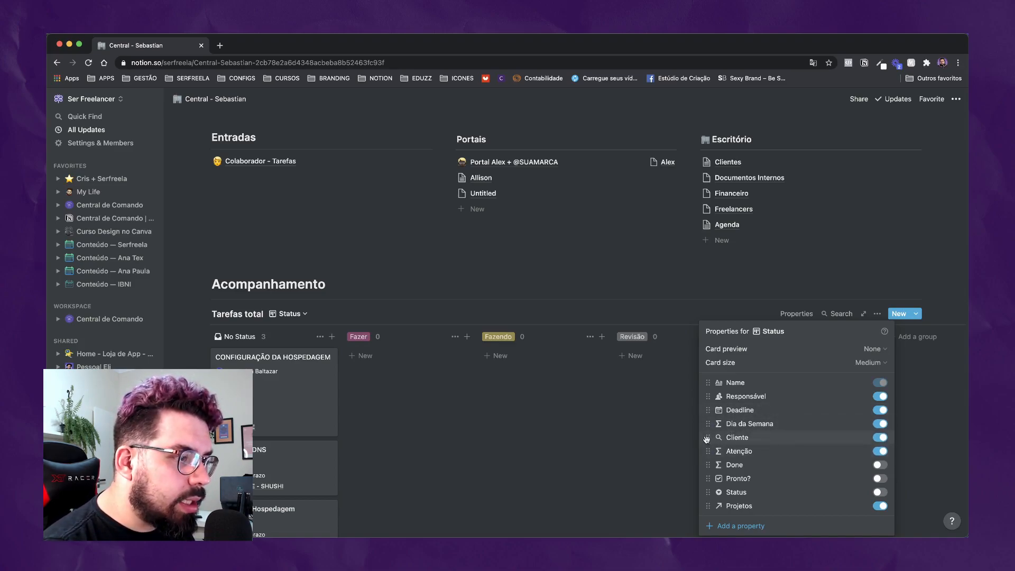
{"action": "left_click_drag", "start_coordinate": [705, 438], "coordinate": [707, 492]}
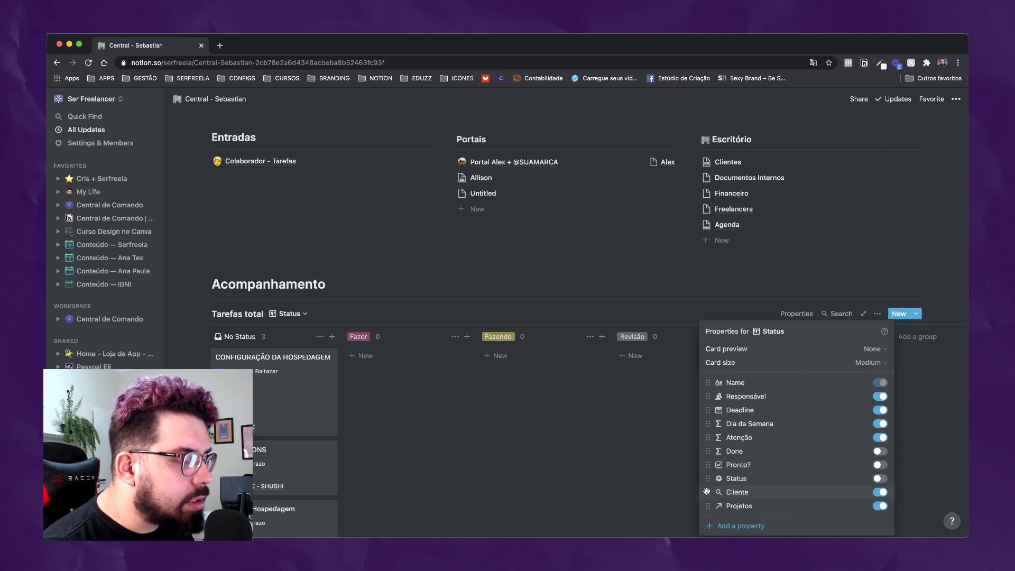
{"action": "left_click", "coordinate": [431, 454]}
{"action": "scroll", "coordinate": [245, 402], "scroll_direction": "up", "scroll_amount": 5}
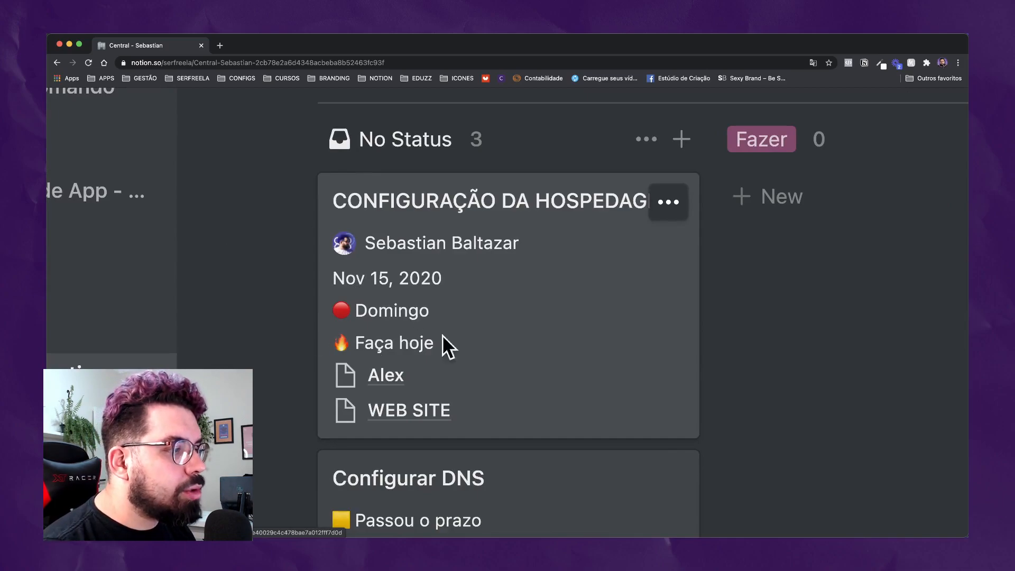
{"action": "scroll", "coordinate": [428, 352], "scroll_direction": "down", "scroll_amount": 3}
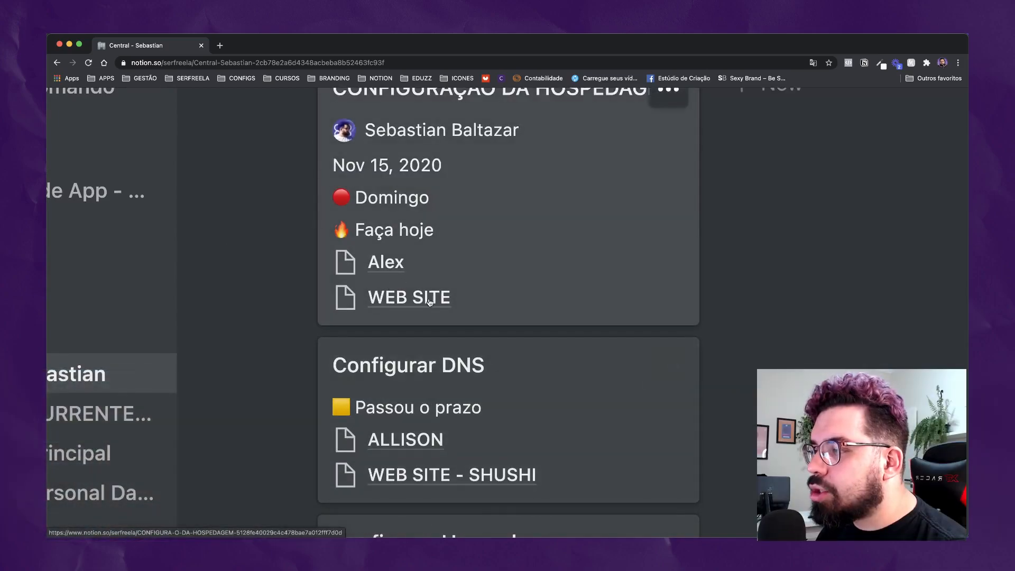
{"action": "scroll", "coordinate": [438, 367], "scroll_direction": "up", "scroll_amount": 3}
{"action": "key", "text": "super+0"}
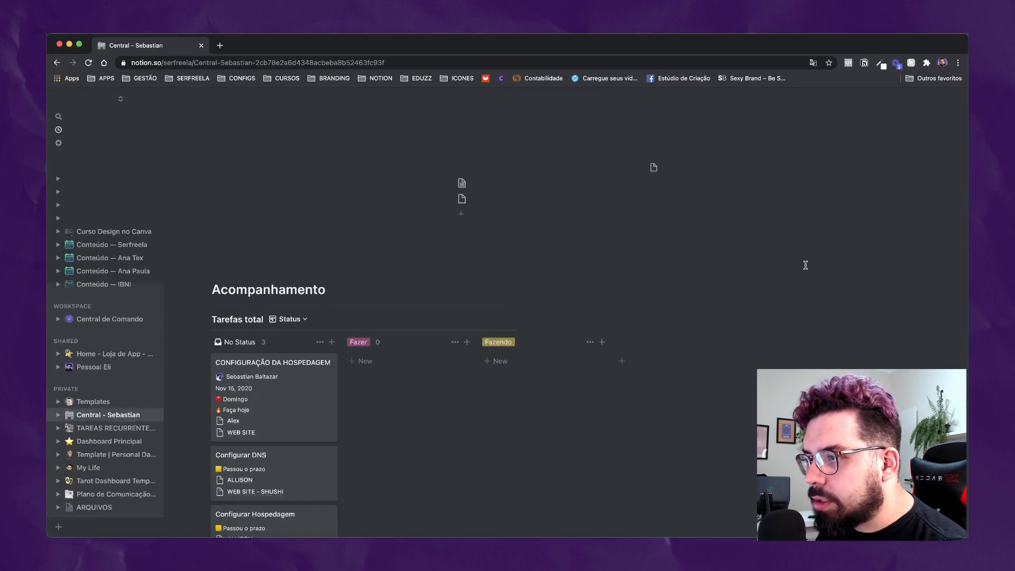
Move the Atenção property between Responsável and Deadline in the Status view's property order
{"action": "left_click", "coordinate": [876, 319]}
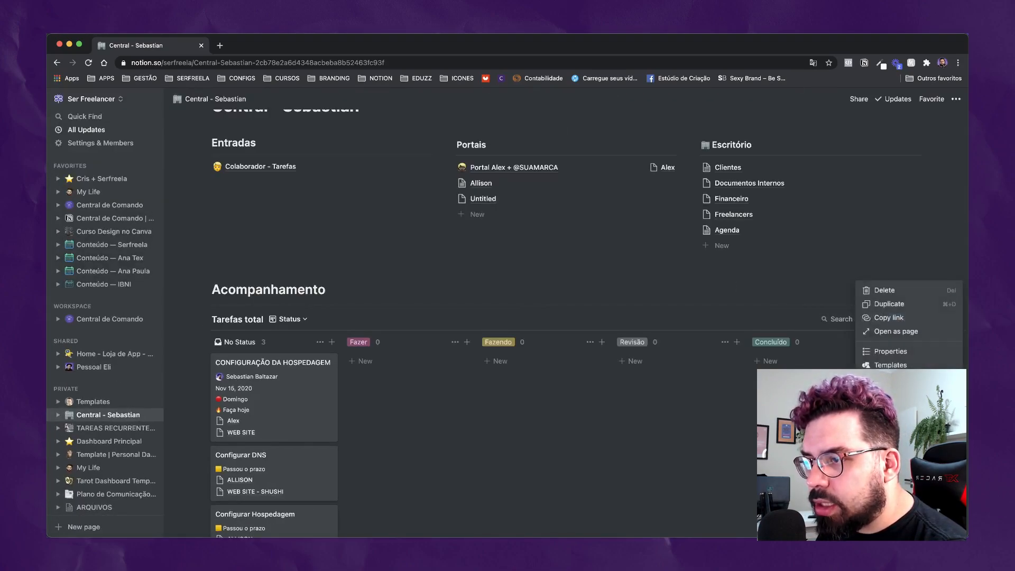
{"action": "left_click", "coordinate": [891, 352]}
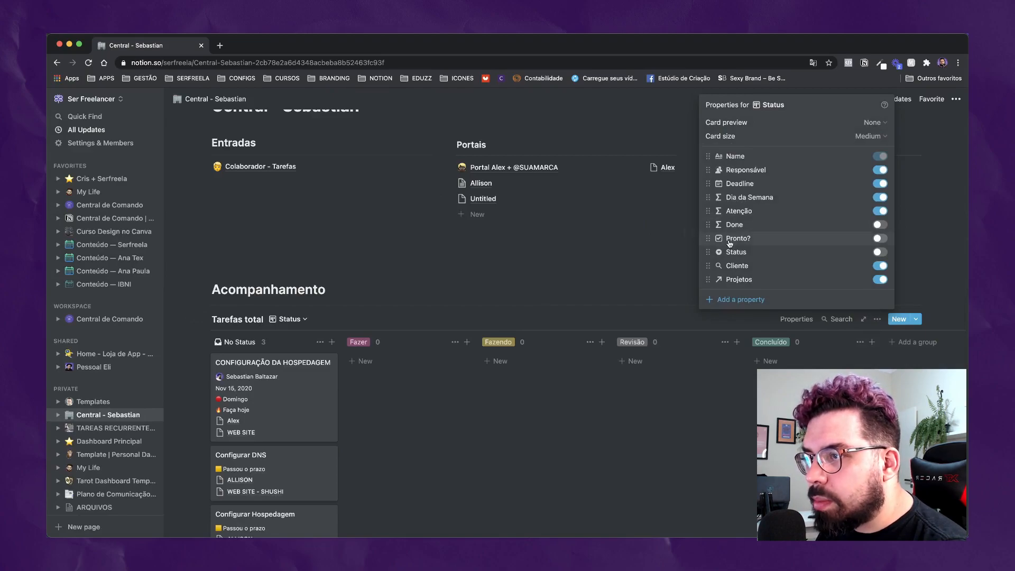
{"action": "left_click_drag", "start_coordinate": [709, 213], "coordinate": [707, 183]}
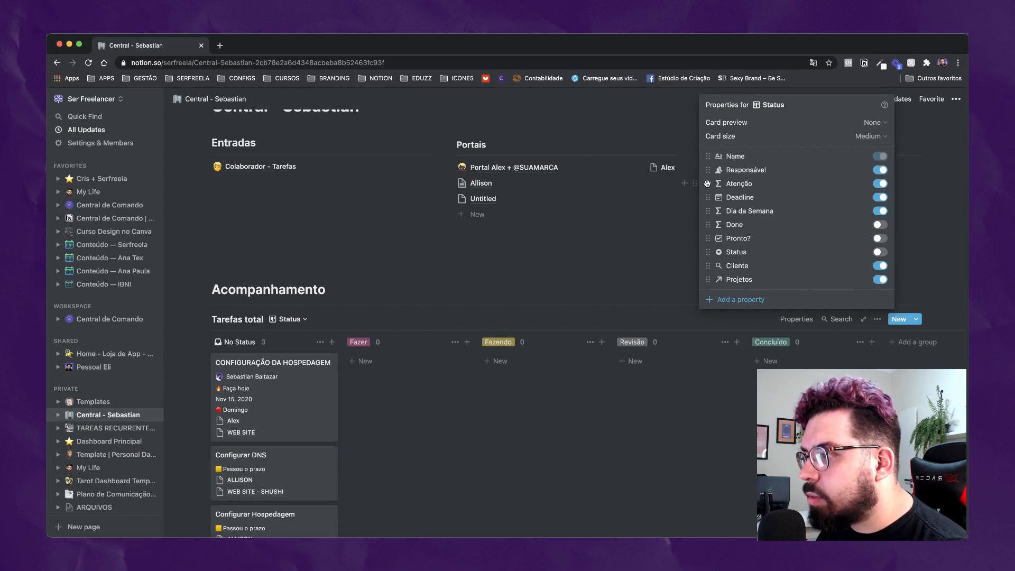
Open the CONFIGURAÇÃO DA HOSPEDAGEM task and switch its Status to Fazer, to Concluído and back to Fazer
{"action": "left_click", "coordinate": [452, 448]}
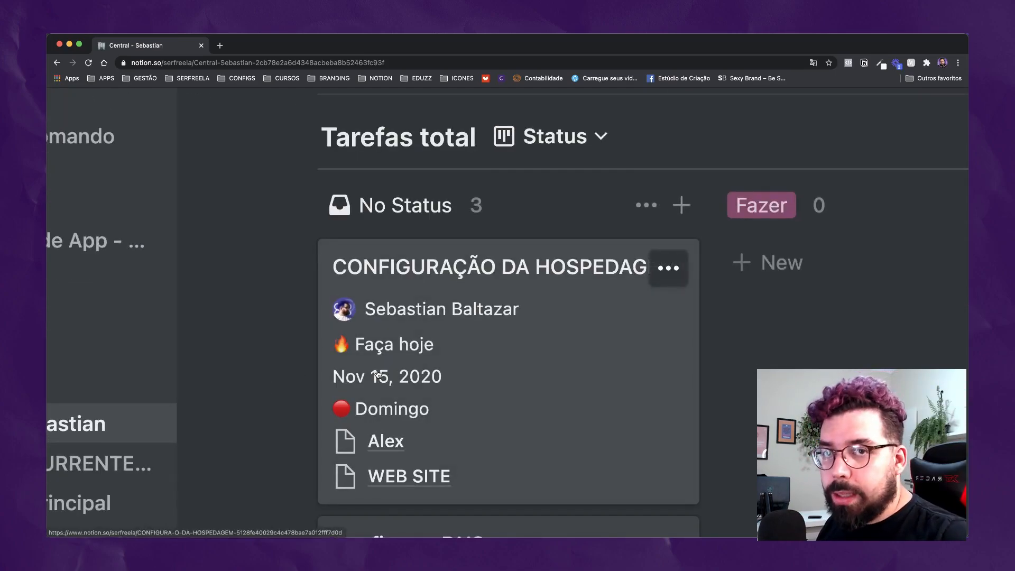
{"action": "left_click", "coordinate": [376, 373]}
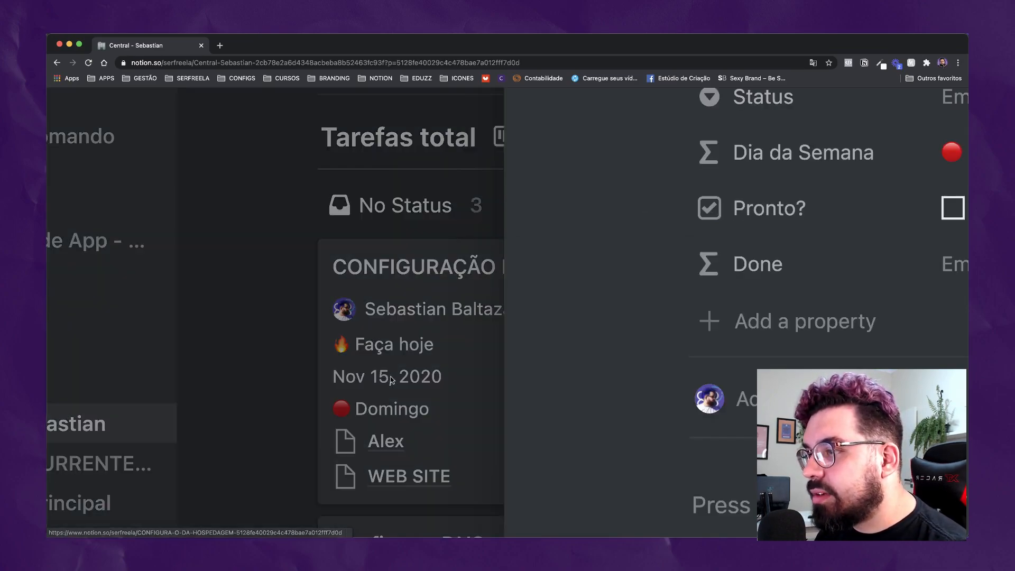
{"action": "scroll", "coordinate": [701, 396], "scroll_direction": "right", "scroll_amount": 6}
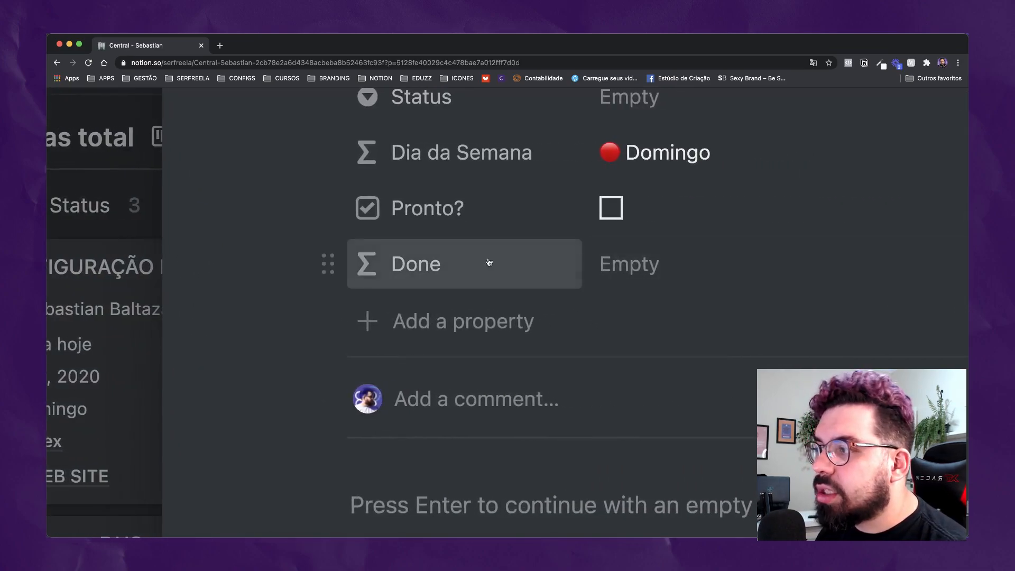
{"action": "scroll", "coordinate": [447, 270], "scroll_direction": "down", "scroll_amount": 5}
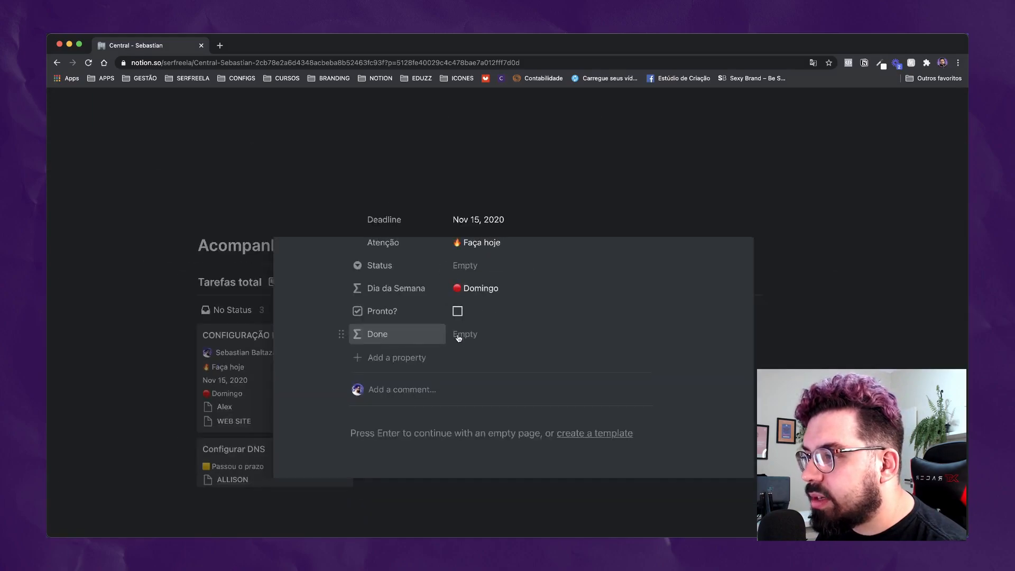
{"action": "scroll", "coordinate": [458, 339], "scroll_direction": "down", "scroll_amount": 3}
{"action": "left_click", "coordinate": [450, 305]}
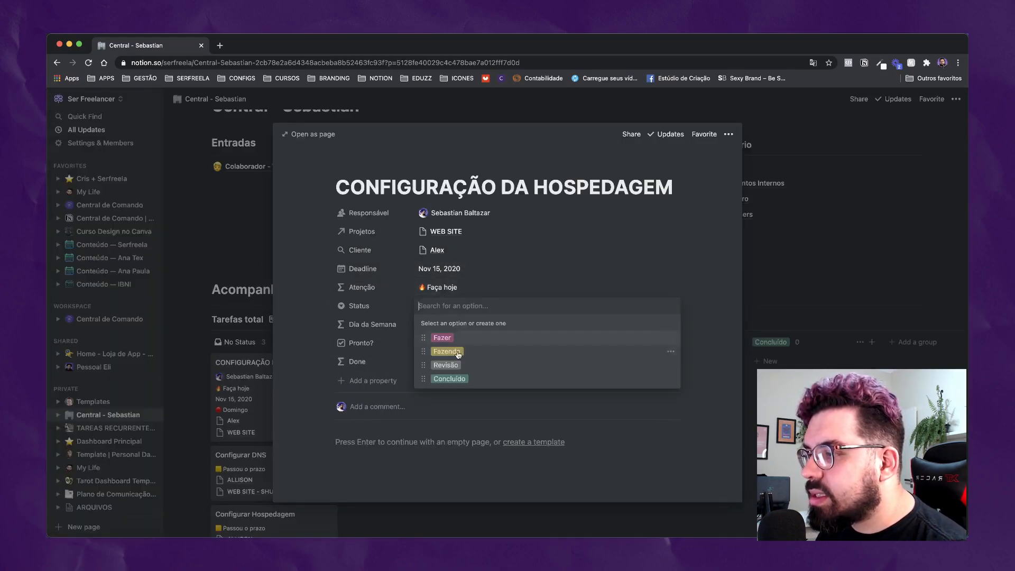
{"action": "left_click", "coordinate": [442, 337]}
{"action": "left_click", "coordinate": [431, 305]}
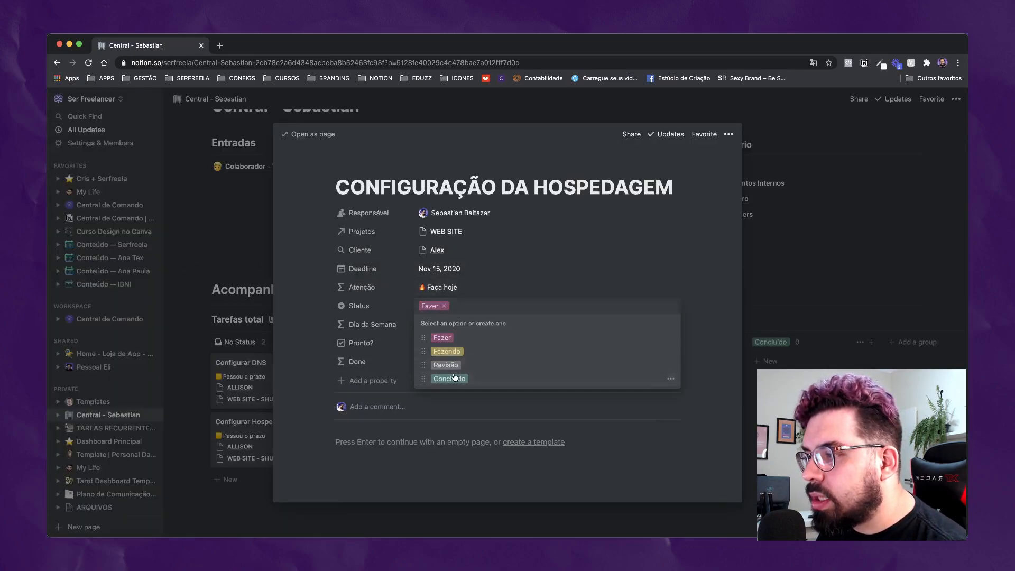
{"action": "left_click", "coordinate": [454, 378]}
{"action": "left_click", "coordinate": [448, 304]}
{"action": "left_click", "coordinate": [448, 339]}
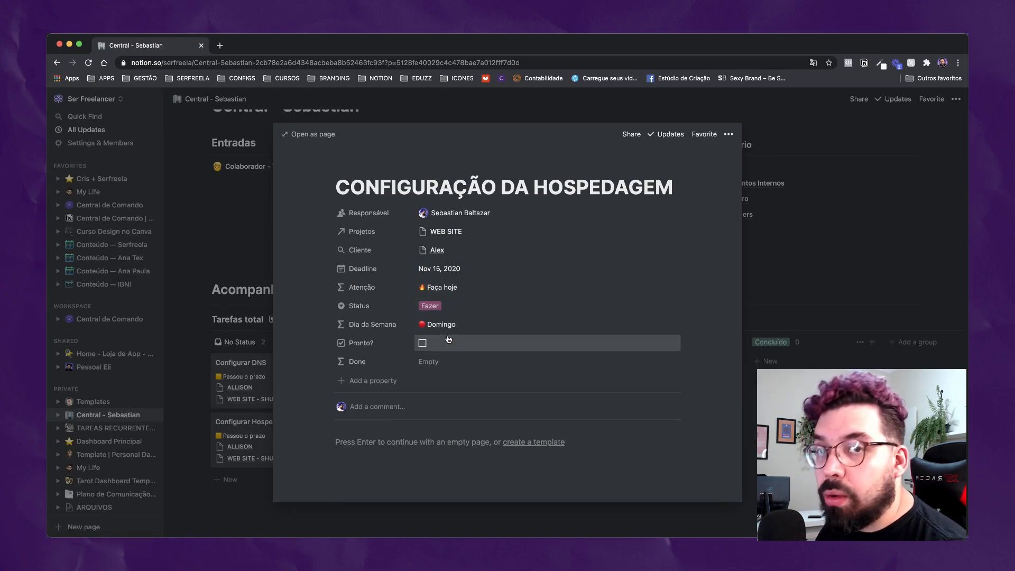
Check and uncheck the task's Pronto? checkbox to test the Done property, and close the task
{"action": "left_click", "coordinate": [421, 344]}
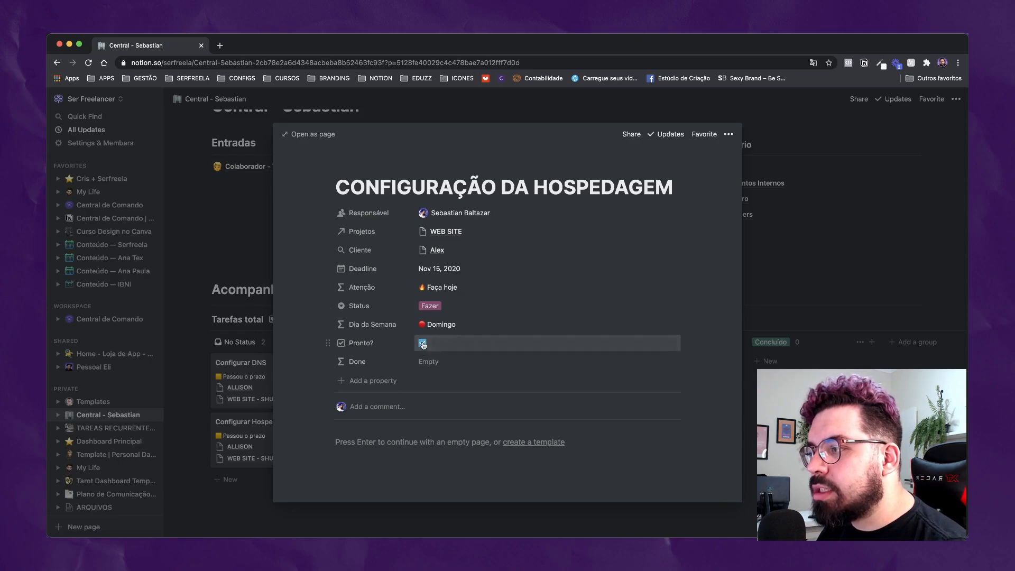
{"action": "left_click", "coordinate": [422, 345]}
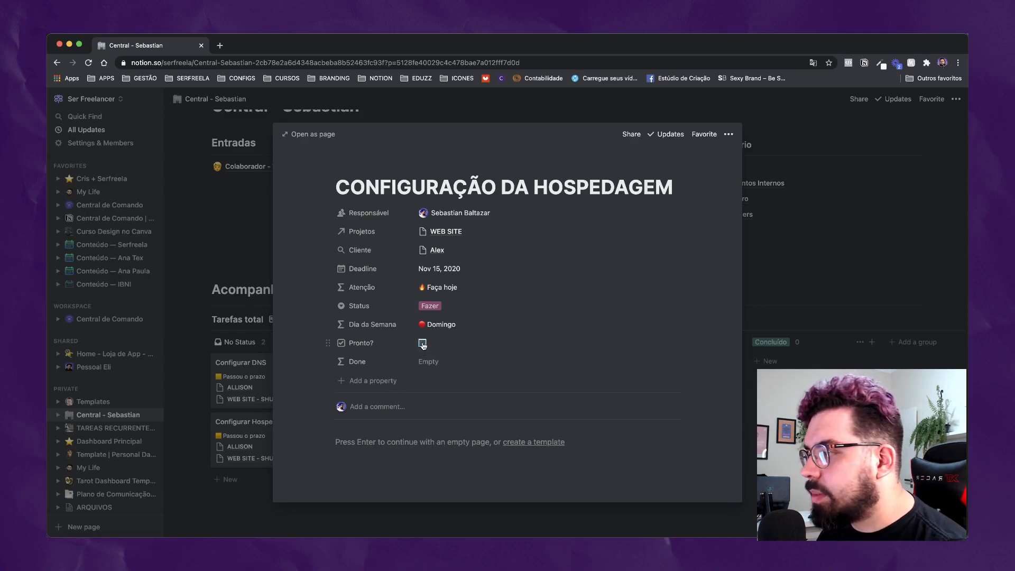
{"action": "left_click", "coordinate": [215, 301]}
Copy the Done formula from the Tarefa exemplo task on the Central de Comando | Avançado page
{"action": "left_click", "coordinate": [109, 218]}
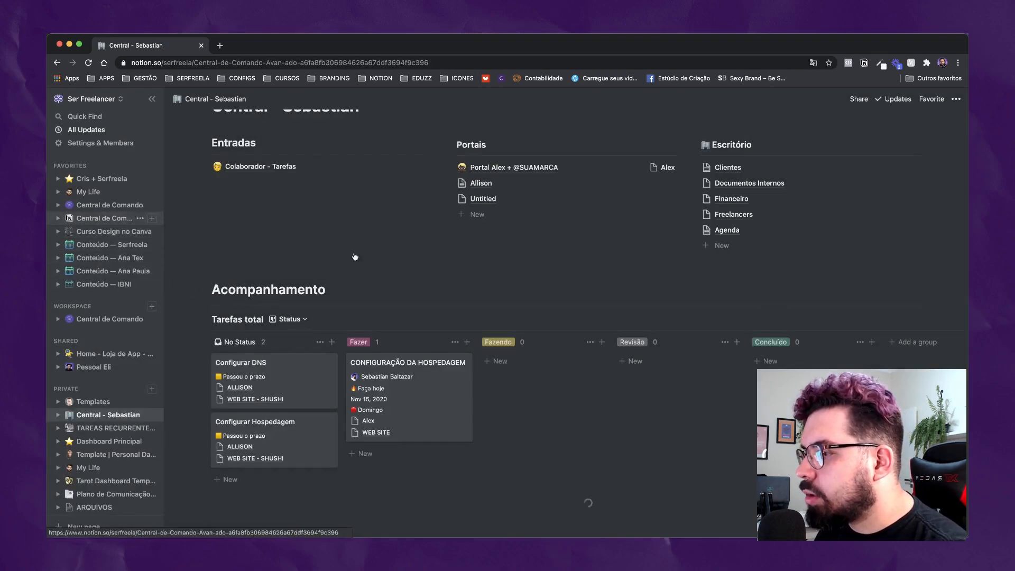
{"action": "scroll", "coordinate": [270, 466], "scroll_direction": "down", "scroll_amount": 5}
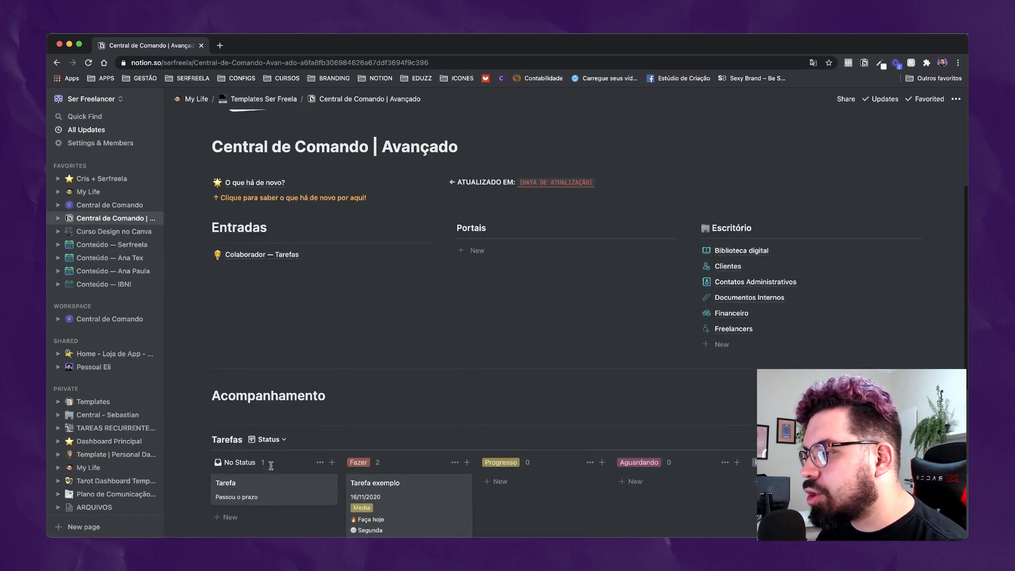
{"action": "left_click", "coordinate": [427, 512]}
{"action": "left_click", "coordinate": [450, 379]}
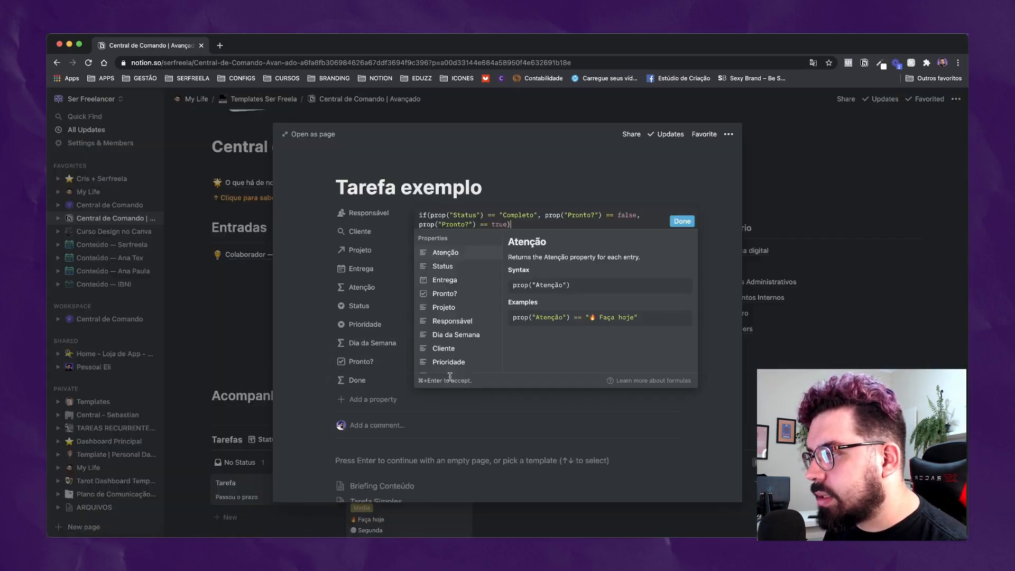
{"action": "key", "text": "super+a"}
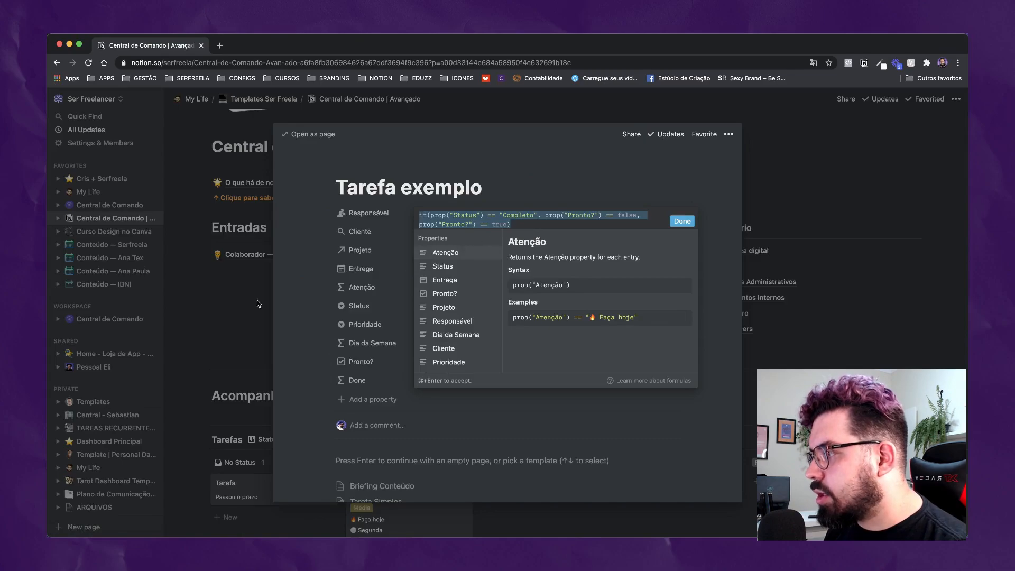
{"action": "left_click", "coordinate": [194, 317]}
{"action": "left_click", "coordinate": [87, 273]}
Paste the copied formula into the Done property of the CONFIGURAÇÃO DA HOSPEDAGEM task on the Tarefas total board
{"action": "left_click", "coordinate": [103, 414]}
{"action": "scroll", "coordinate": [370, 355], "scroll_direction": "down", "scroll_amount": 5}
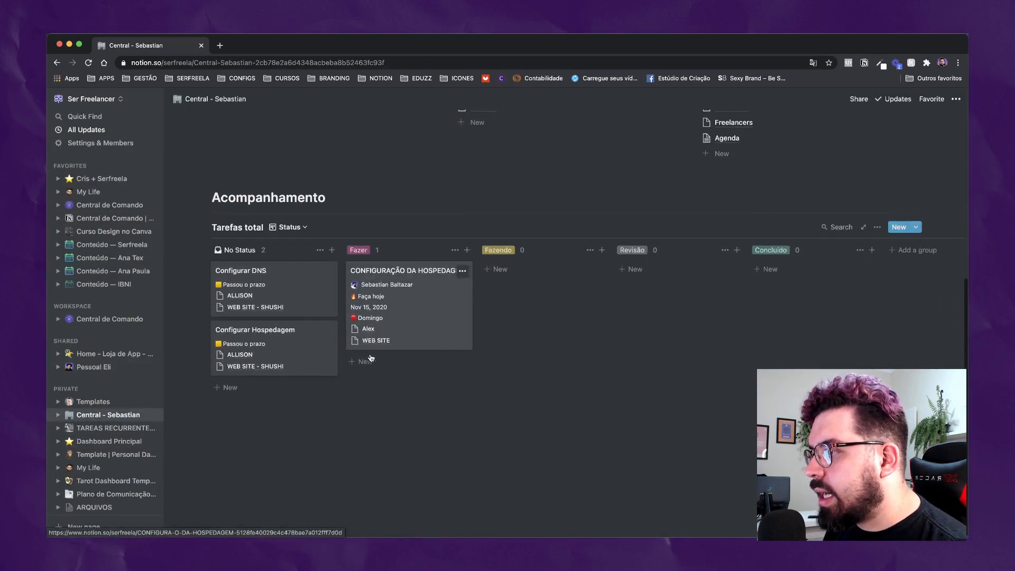
{"action": "left_click", "coordinate": [412, 313]}
{"action": "scroll", "coordinate": [423, 296], "scroll_direction": "down", "scroll_amount": 2}
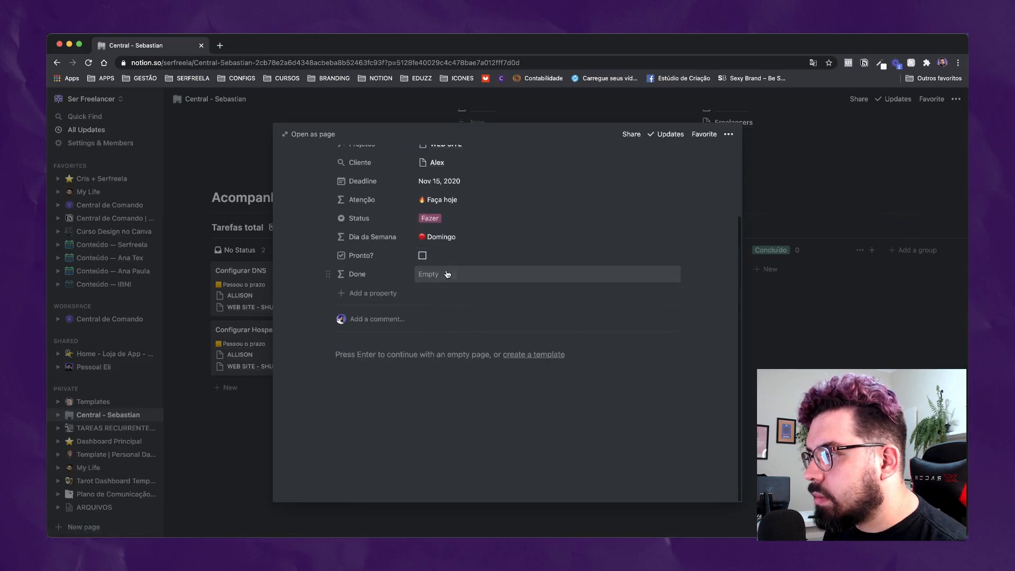
{"action": "left_click", "coordinate": [447, 273]}
Examine the Done formula's Status, "Completo" and Pronto? references and its true and false values, and close the formula
{"action": "double_click", "coordinate": [460, 290]}
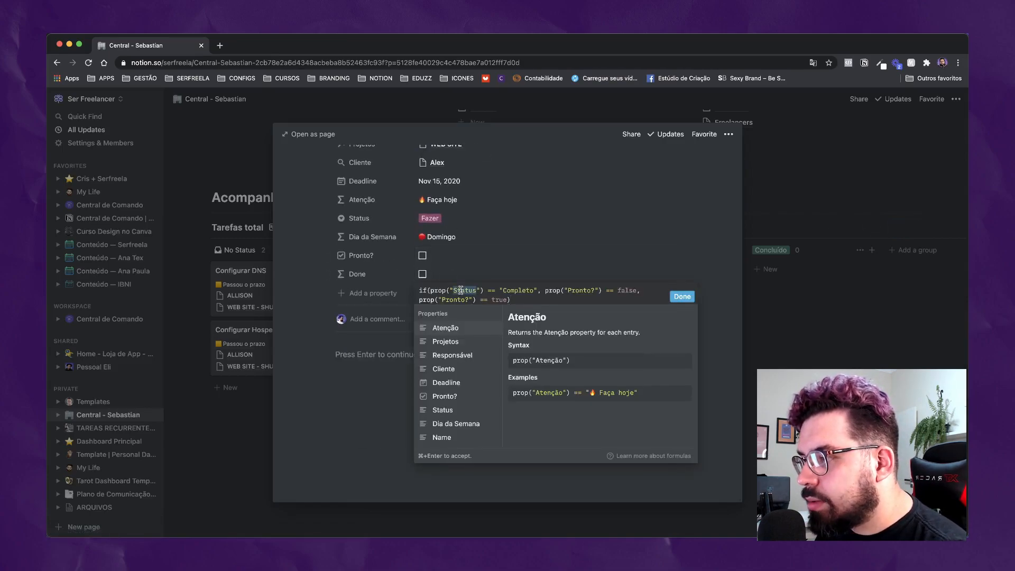
{"action": "double_click", "coordinate": [516, 290]}
{"action": "double_click", "coordinate": [575, 290]}
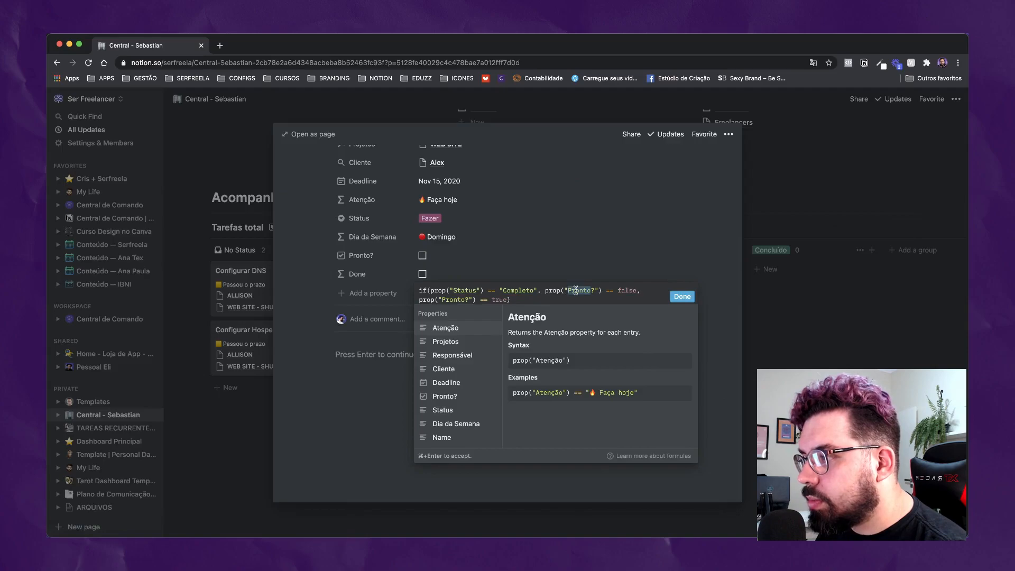
{"action": "double_click", "coordinate": [454, 300]}
{"action": "double_click", "coordinate": [498, 299]}
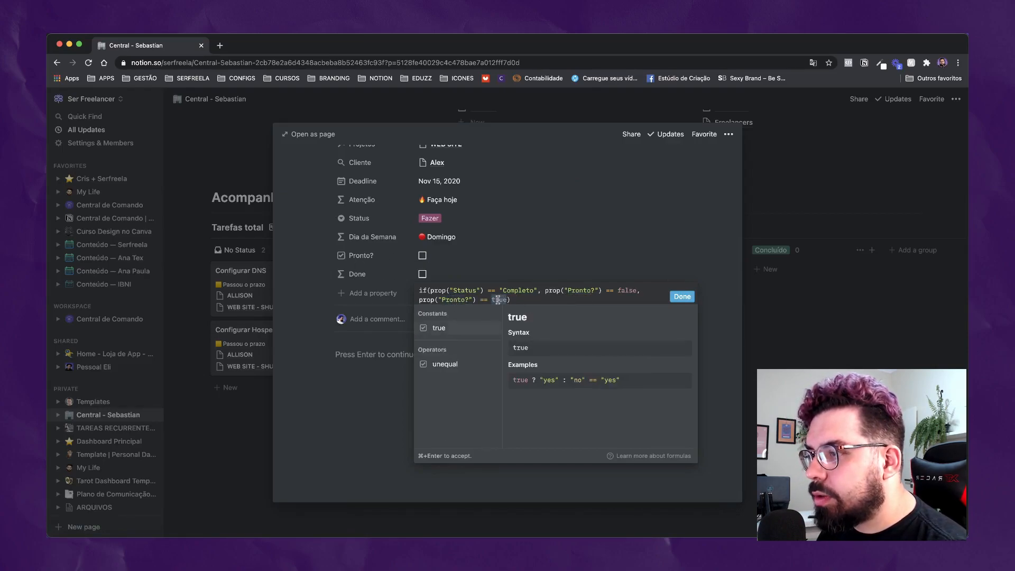
{"action": "double_click", "coordinate": [627, 290]}
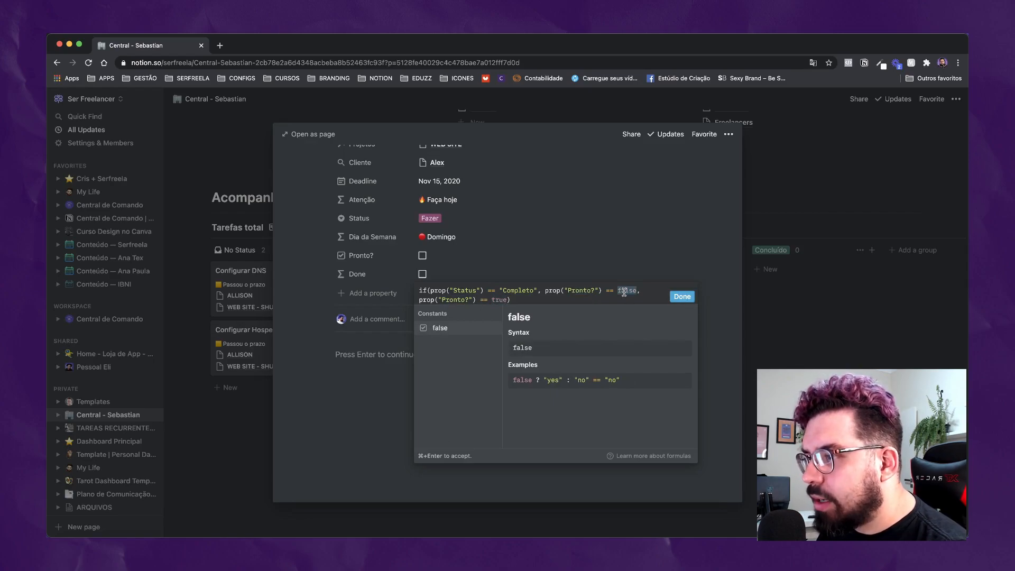
{"action": "left_click", "coordinate": [489, 266]}
Test the Done formula by checking and unchecking Pronto?, and review the whole formula again
{"action": "left_click", "coordinate": [422, 256]}
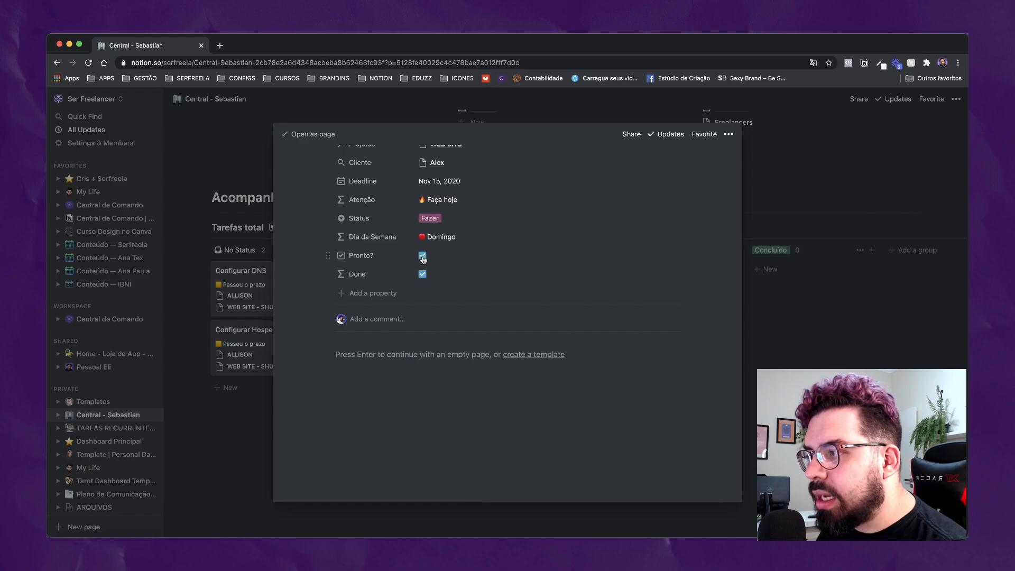
{"action": "left_click", "coordinate": [422, 257]}
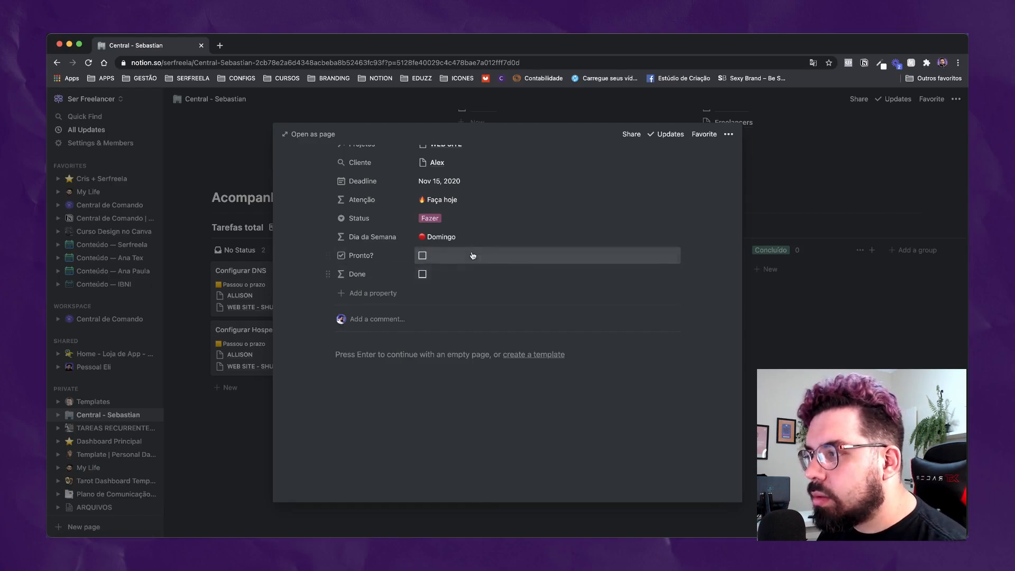
{"action": "left_click", "coordinate": [459, 276]}
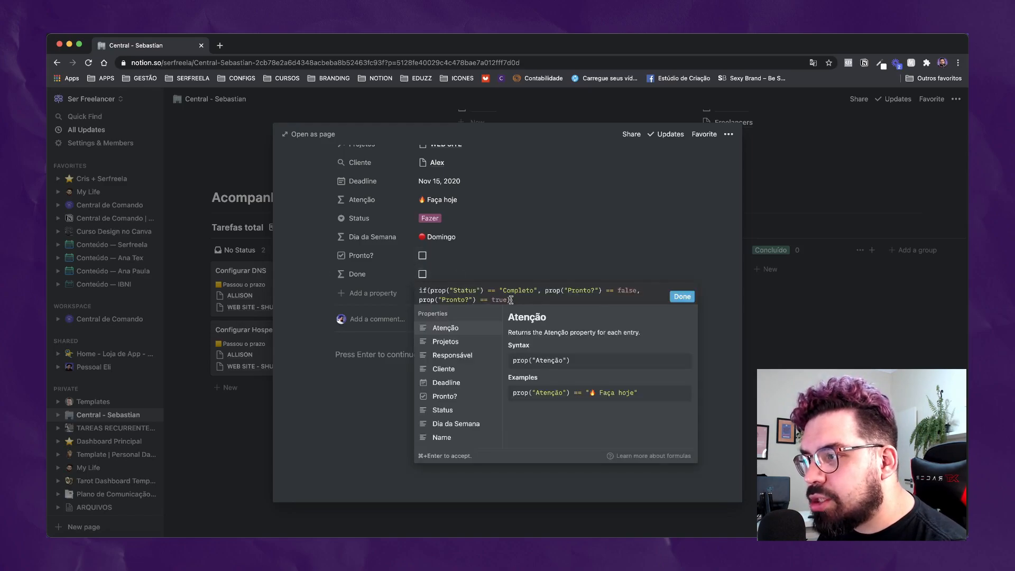
{"action": "left_click_drag", "start_coordinate": [510, 300], "coordinate": [412, 289]}
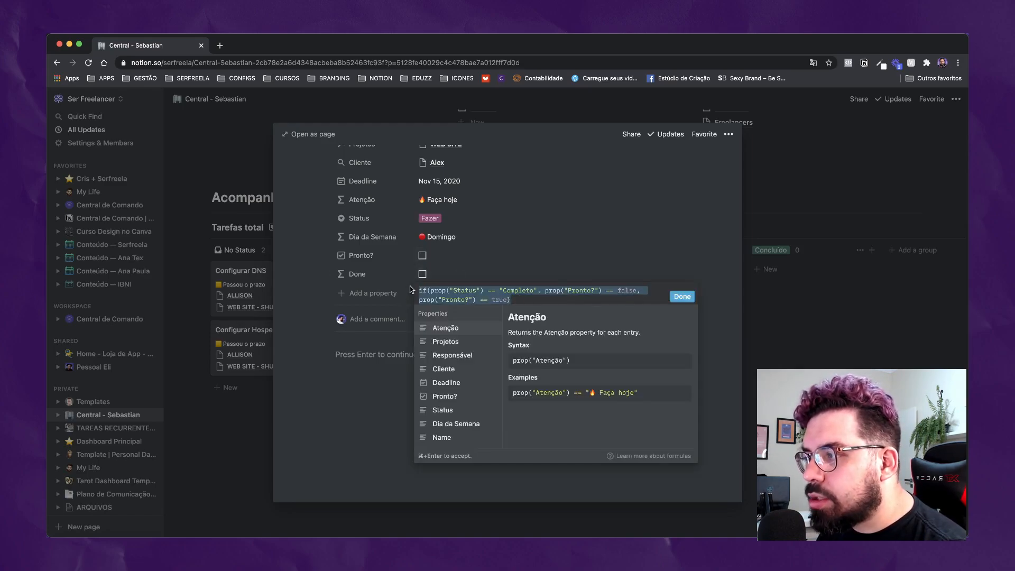
{"action": "left_click", "coordinate": [457, 263]}
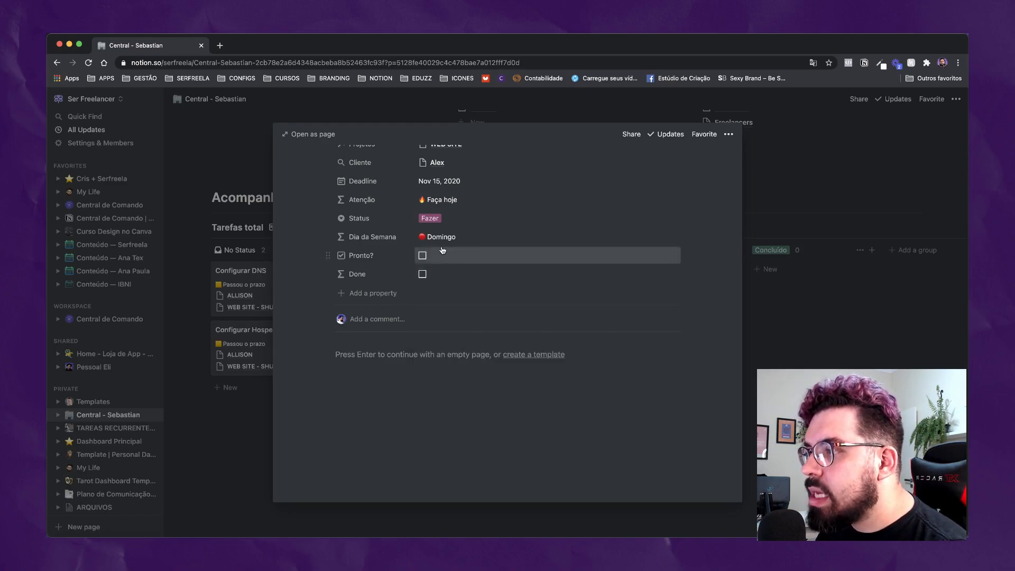
Test the Status with Concluído and Fazer, set it to Concluído, and close the task
{"action": "left_click", "coordinate": [428, 218]}
{"action": "left_click", "coordinate": [450, 291]}
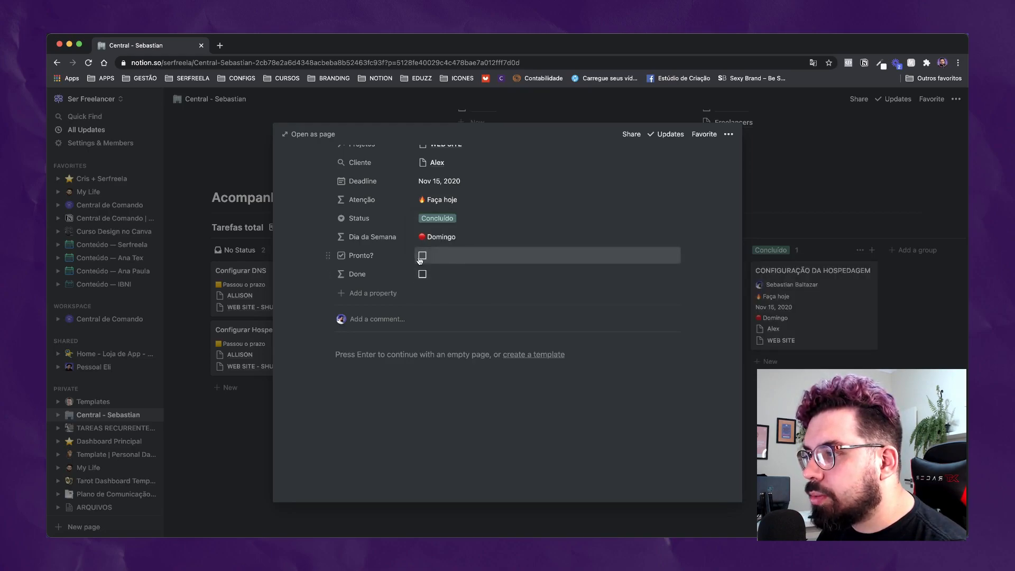
{"action": "left_click", "coordinate": [442, 222]}
{"action": "left_click", "coordinate": [444, 246]}
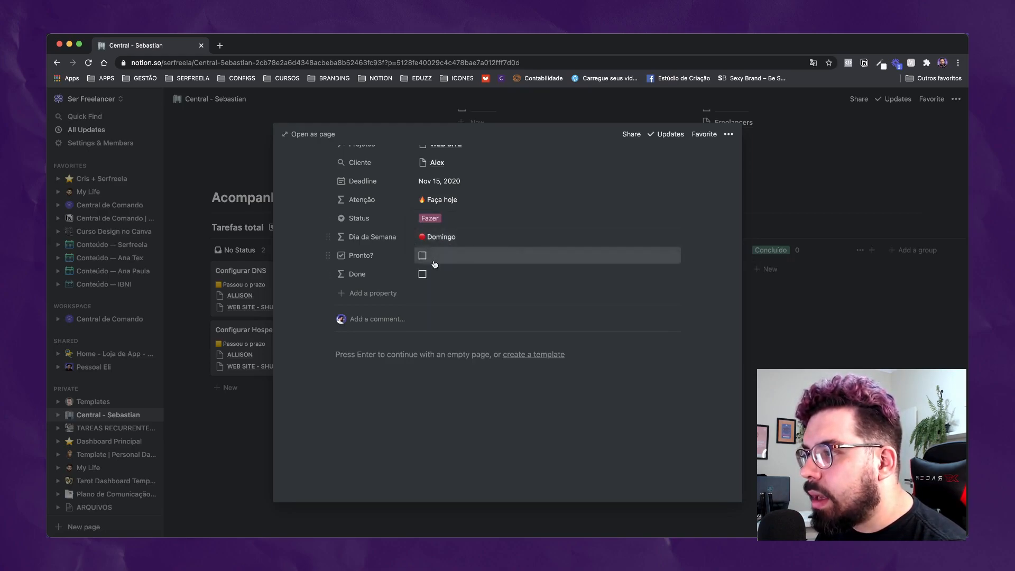
{"action": "left_click", "coordinate": [434, 217]}
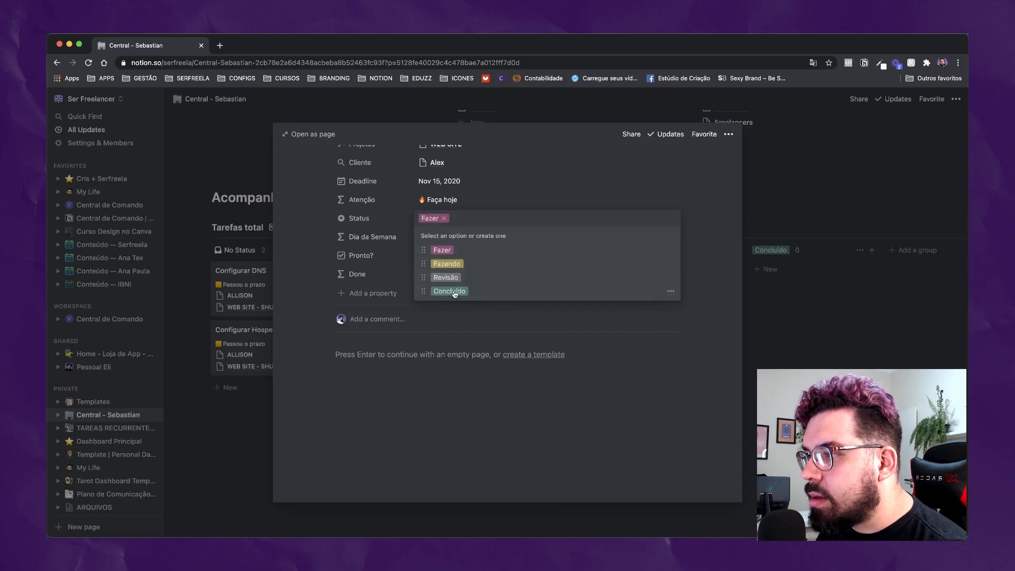
{"action": "left_click", "coordinate": [455, 291]}
{"action": "left_click", "coordinate": [798, 315]}
Reopen the CONFIGURAÇÃO DA HOSPEDAGEM task and rename the Concluído option of its Status property to Completo
{"action": "left_click", "coordinate": [797, 312]}
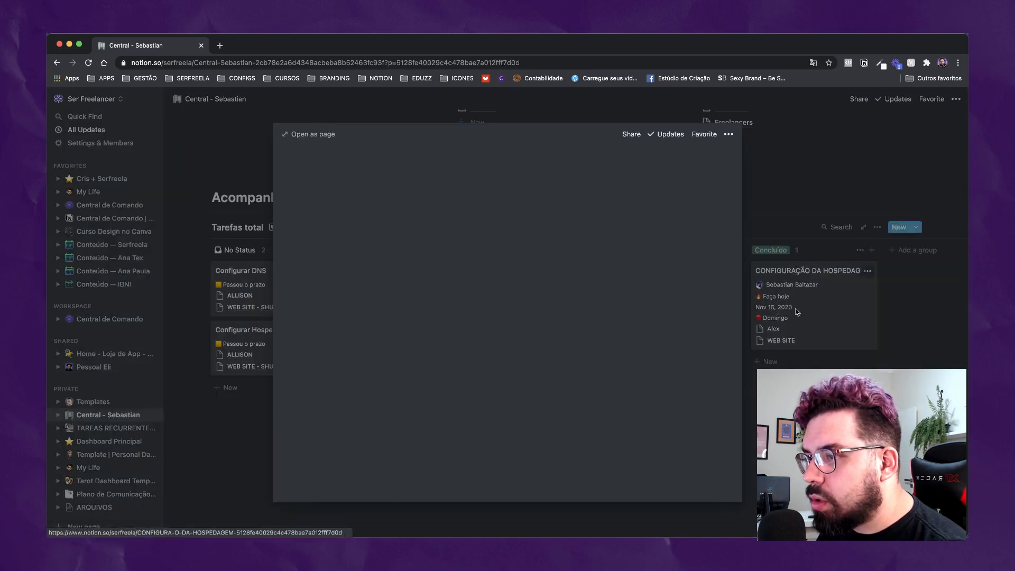
{"action": "left_click", "coordinate": [455, 306]}
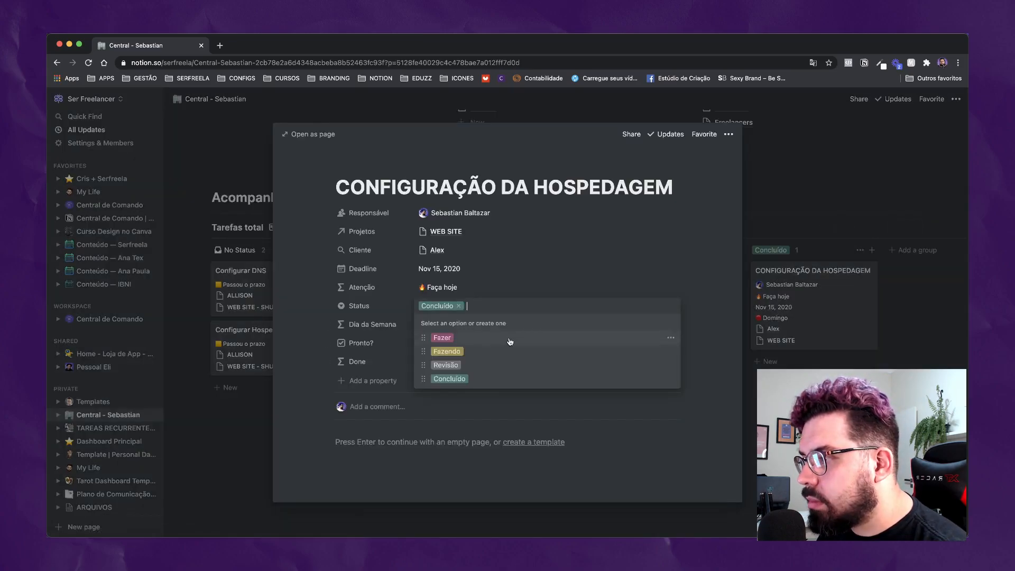
{"action": "left_click", "coordinate": [669, 379]}
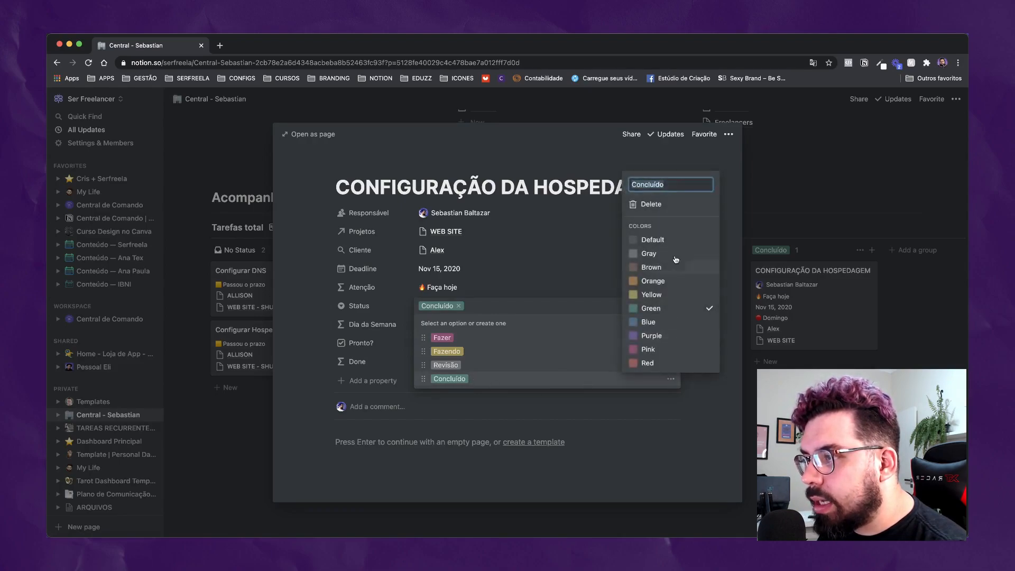
{"action": "type", "text": "Comp"}
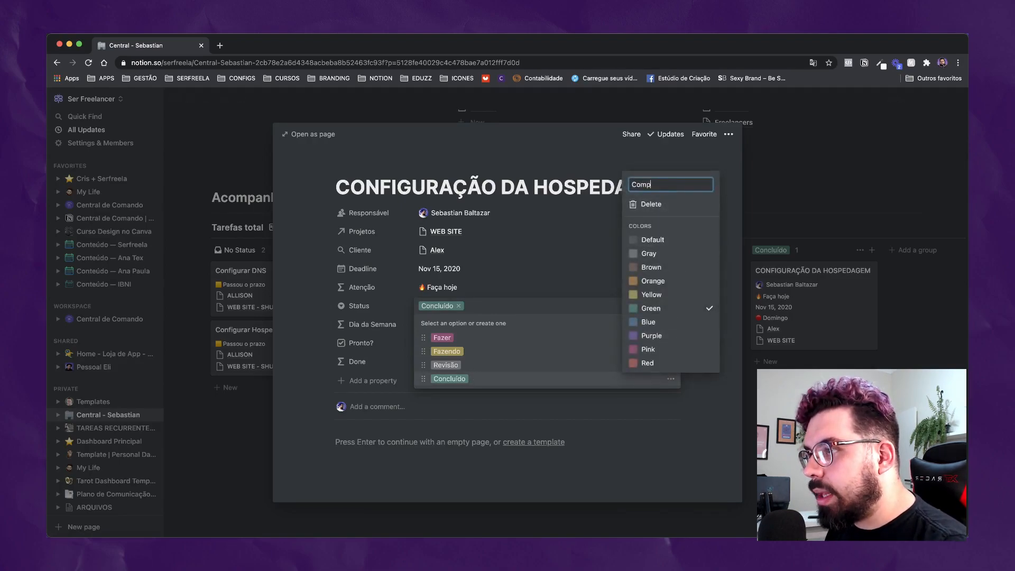
{"action": "type", "text": "leto"}
{"action": "key", "text": "Return"}
{"action": "left_click", "coordinate": [531, 276]}
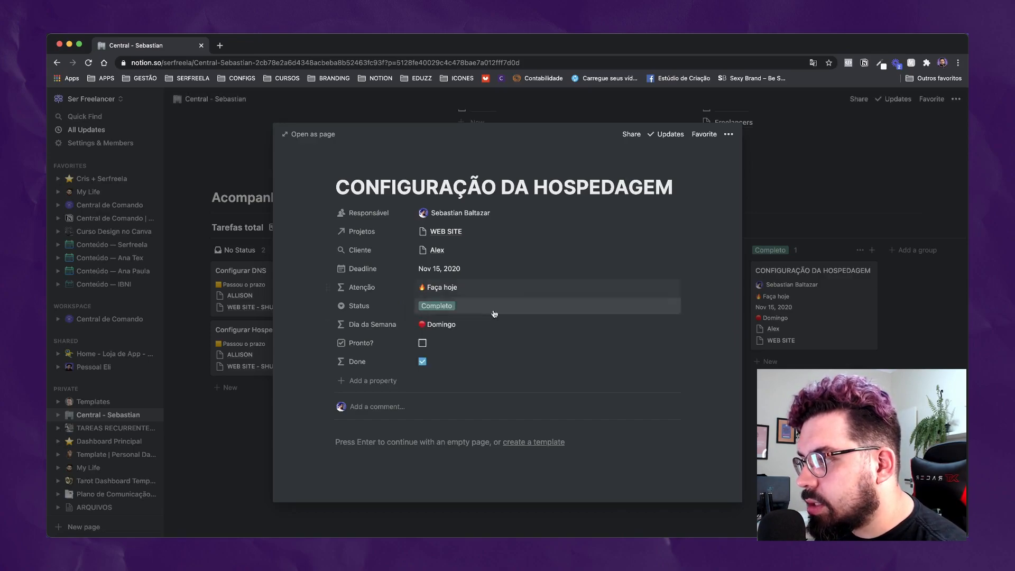
Switch the task's Status to Fazer and back to Completo to test the Done formula
{"action": "left_click", "coordinate": [460, 305]}
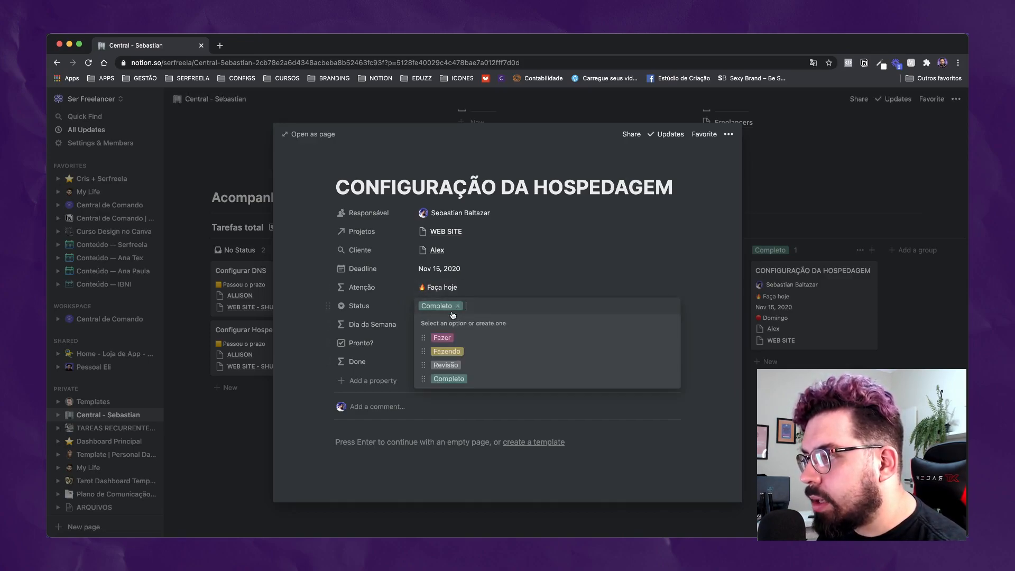
{"action": "left_click", "coordinate": [445, 338]}
{"action": "left_click", "coordinate": [453, 305]}
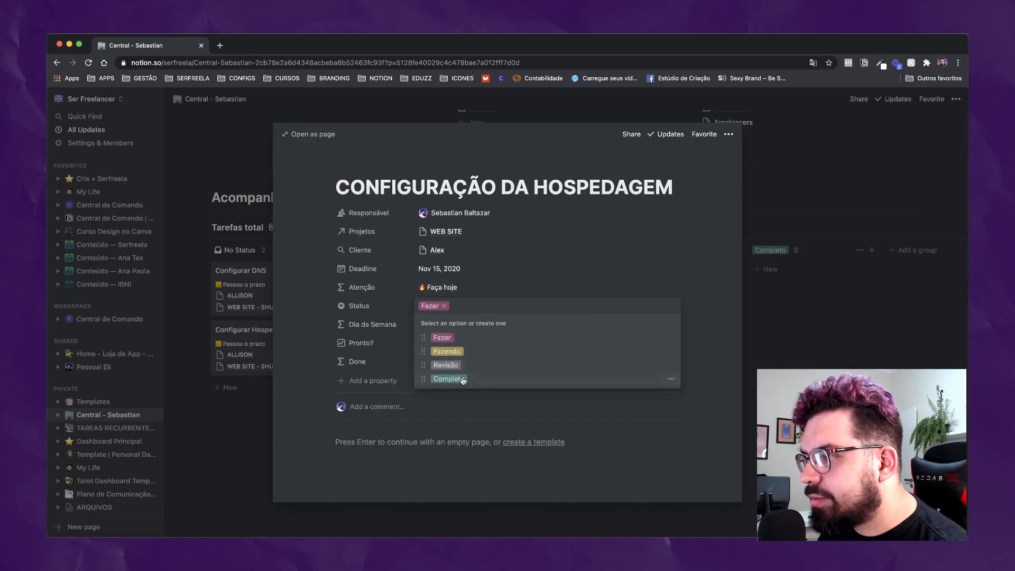
{"action": "left_click", "coordinate": [449, 379]}
{"action": "left_click", "coordinate": [449, 362]}
{"action": "double_click", "coordinate": [521, 197]}
{"action": "key", "text": "Escape"}
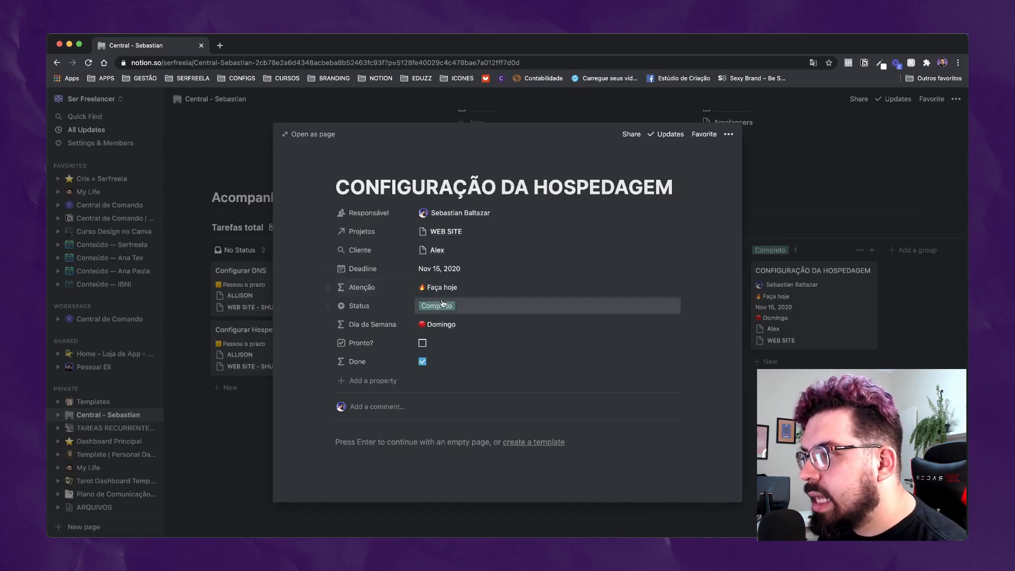
Rename the Completo option of the task's Status property to Concluído
{"action": "left_click", "coordinate": [462, 306]}
{"action": "left_click", "coordinate": [670, 378]}
{"action": "type", "text": "Concluídp"}
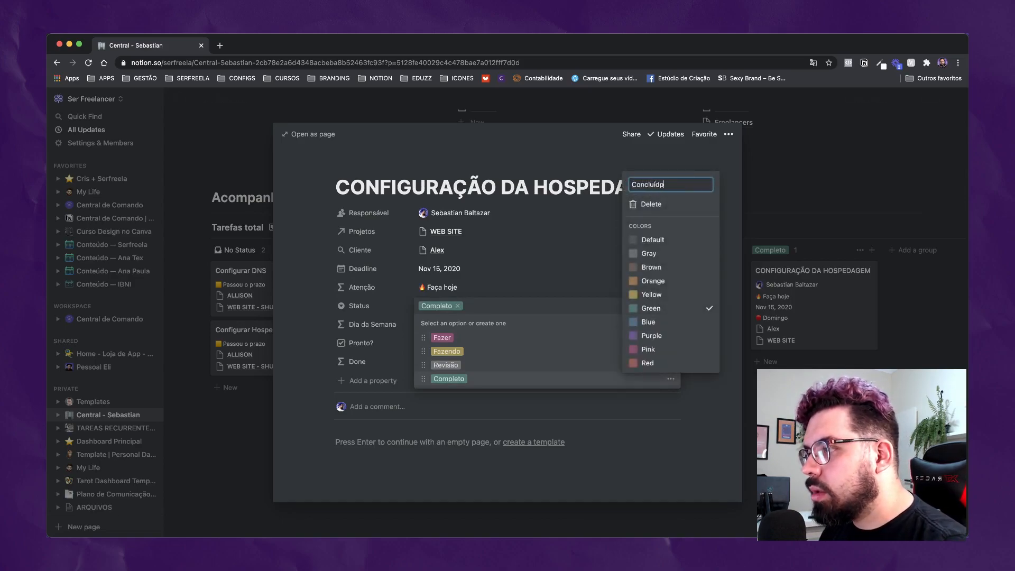
{"action": "key", "text": "Escape"}
{"action": "left_click", "coordinate": [670, 379]}
{"action": "left_click", "coordinate": [666, 184]}
{"action": "key", "text": "BackSpace"}
{"action": "type", "text": "o"}
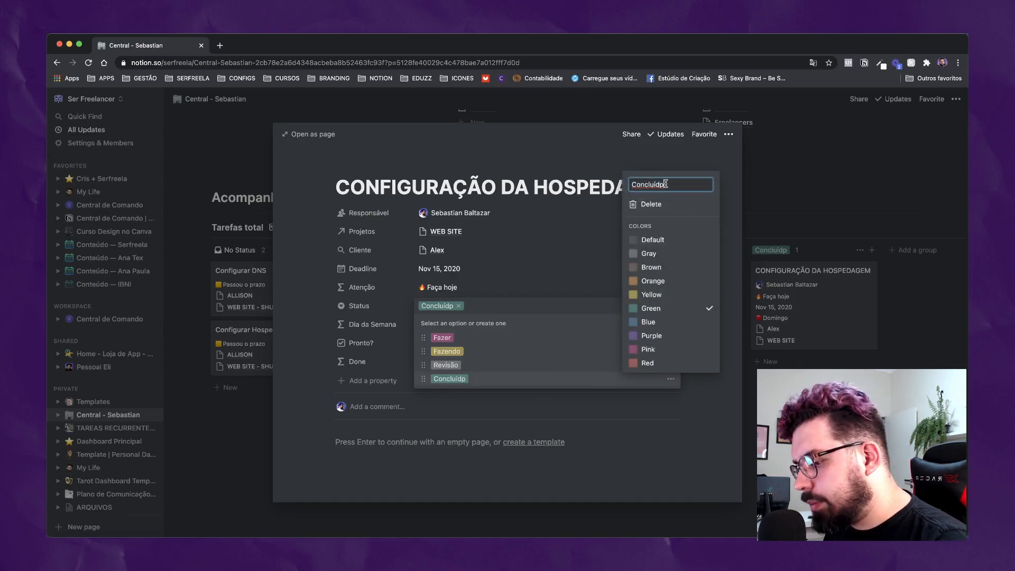
{"action": "key", "text": "Return"}
{"action": "left_click", "coordinate": [407, 275]}
Edit the Done formula so its Status comparison uses "Concluído" instead of "Completo", and accept it
{"action": "left_click", "coordinate": [454, 361]}
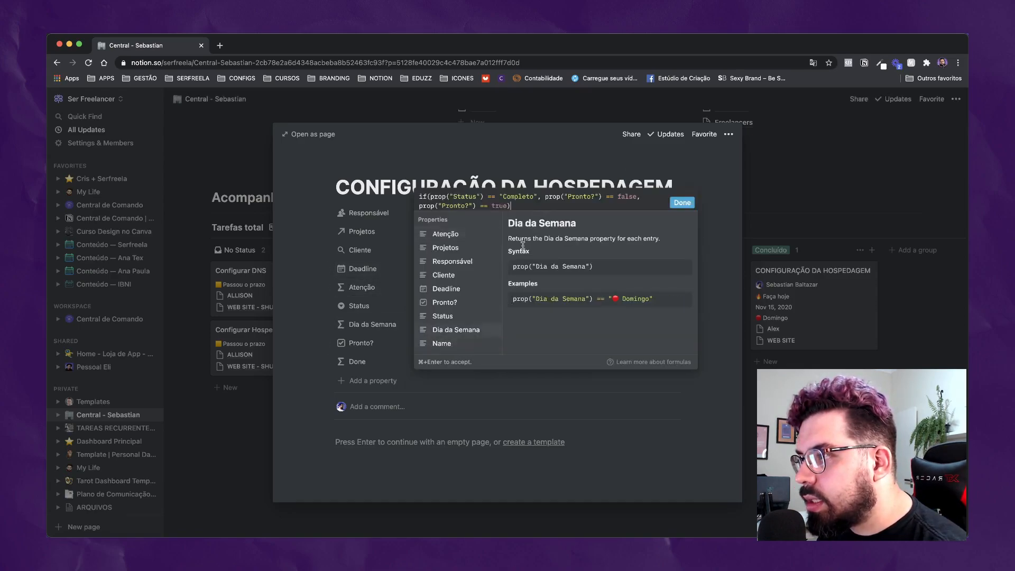
{"action": "double_click", "coordinate": [520, 197]}
{"action": "type", "text": "Com"}
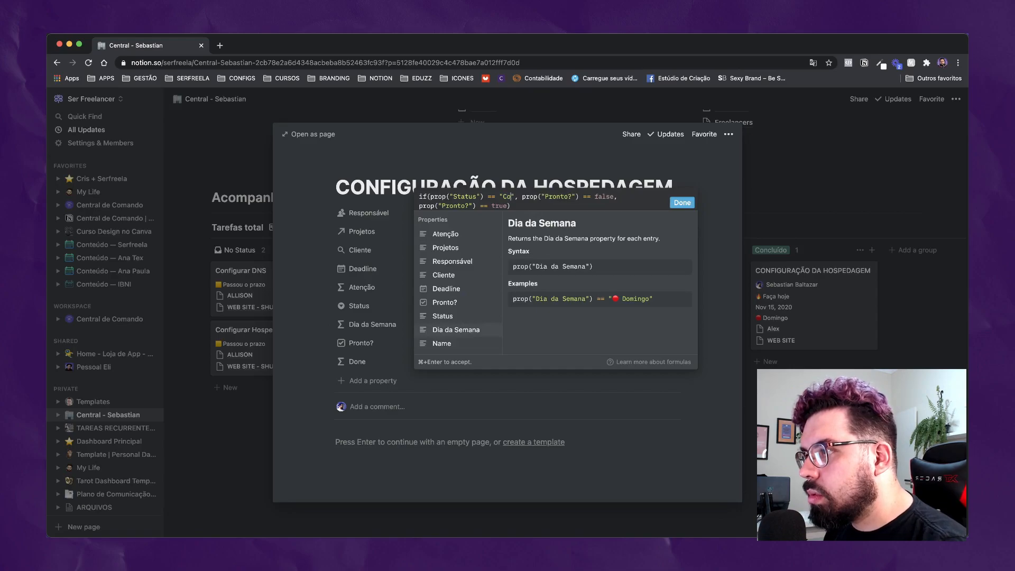
{"action": "key", "text": "BackSpace"}
{"action": "type", "text": "nclu"}
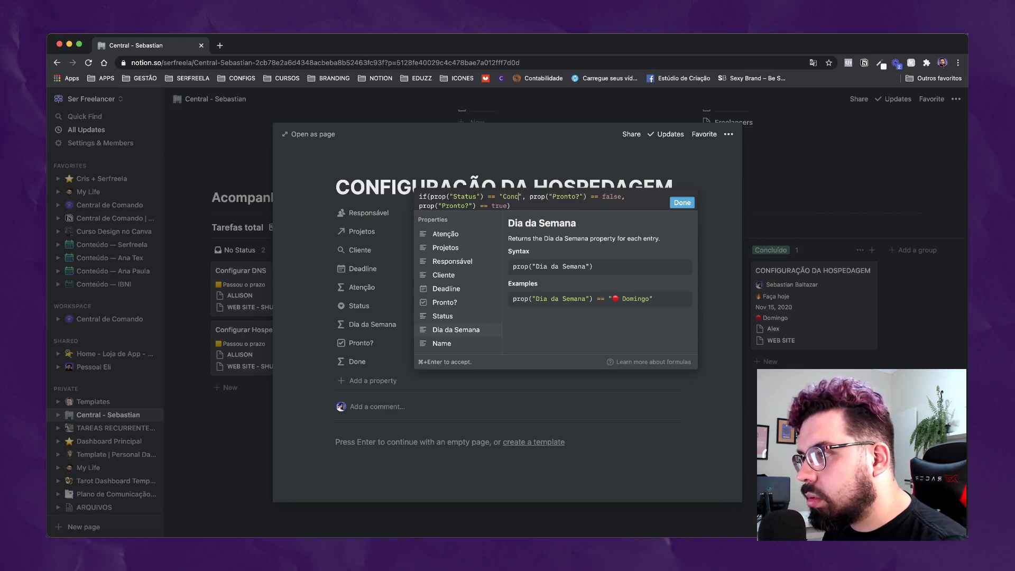
{"action": "type", "text": "ído"}
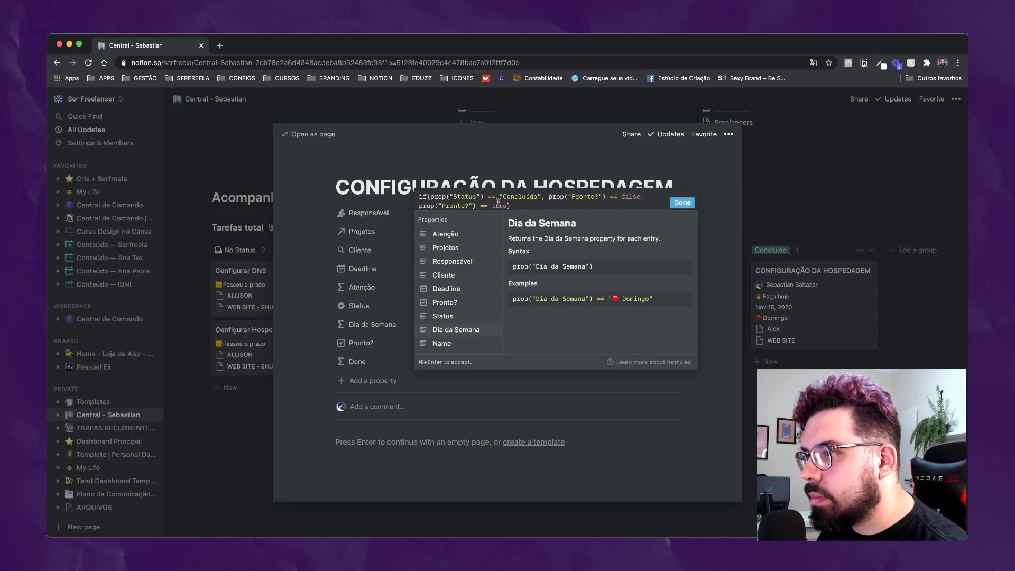
{"action": "left_click", "coordinate": [680, 203]}
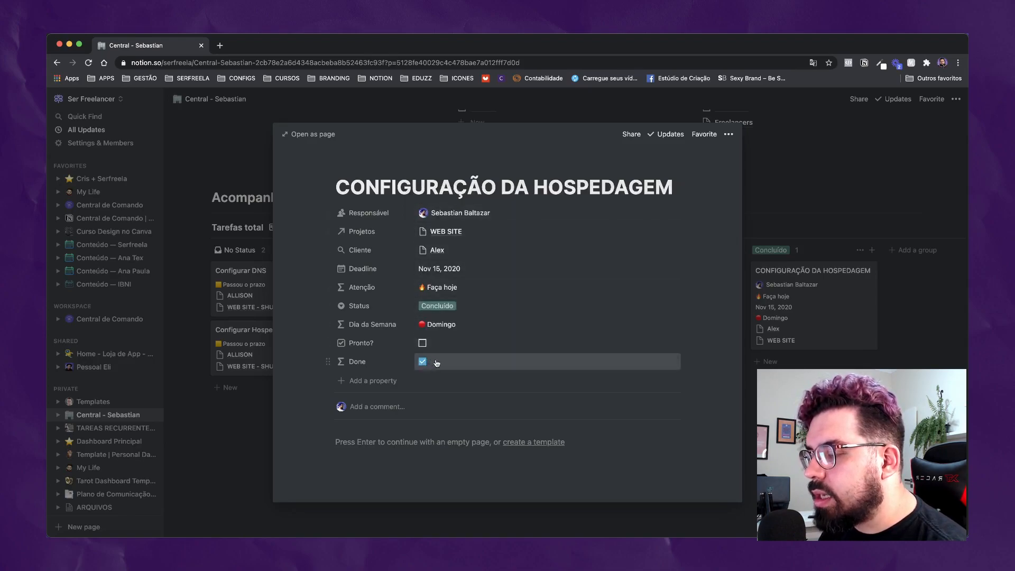
Switch the task's Status to Fazer and back to Concluído to test the edited Done formula
{"action": "left_click", "coordinate": [508, 305]}
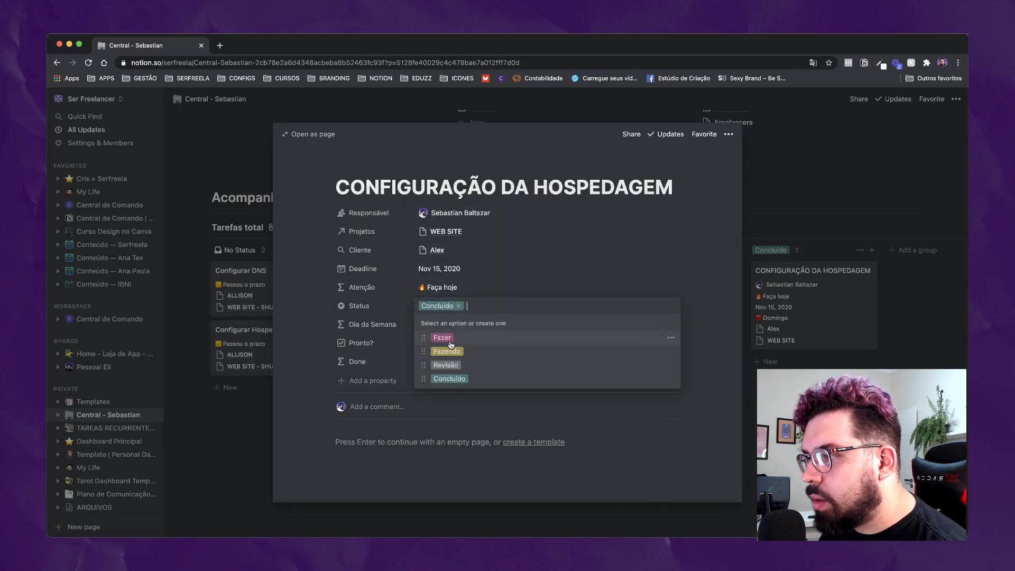
{"action": "left_click", "coordinate": [451, 345]}
{"action": "left_click", "coordinate": [458, 375]}
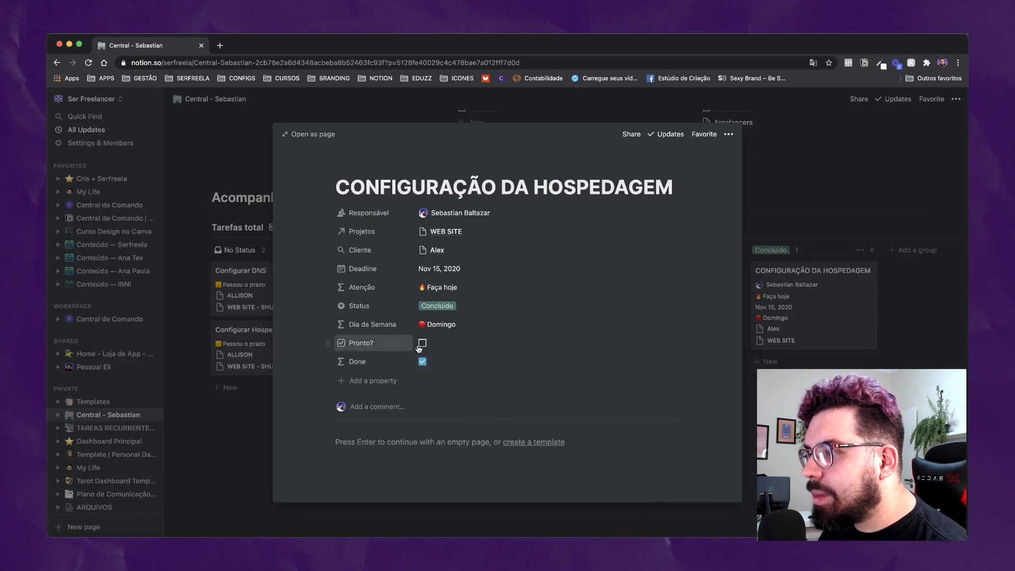
Reopen the Done formula to review its Status and Pronto? conditions, and close the task
{"action": "left_click", "coordinate": [399, 344]}
{"action": "left_click", "coordinate": [465, 357]}
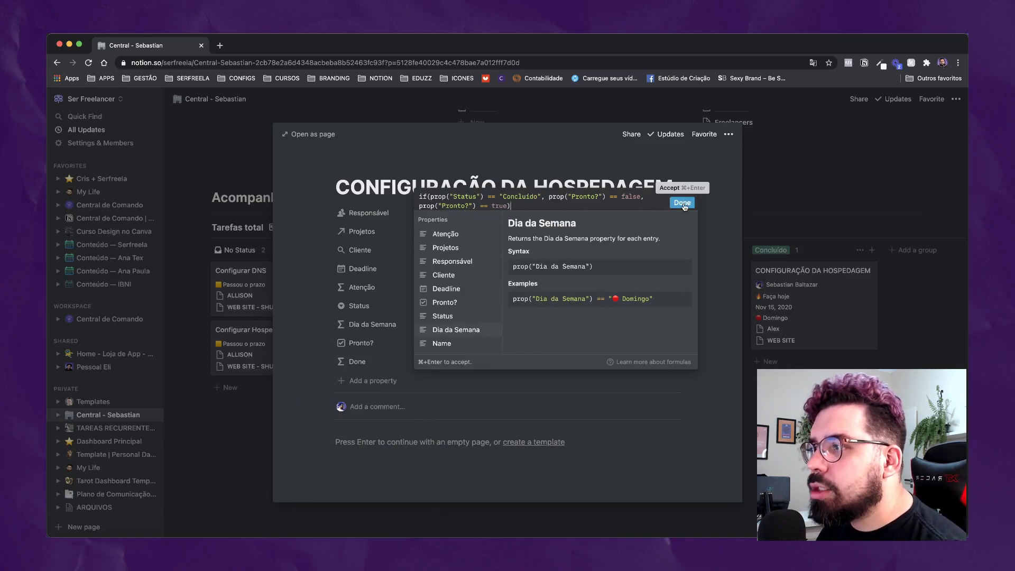
{"action": "left_click", "coordinate": [567, 201]}
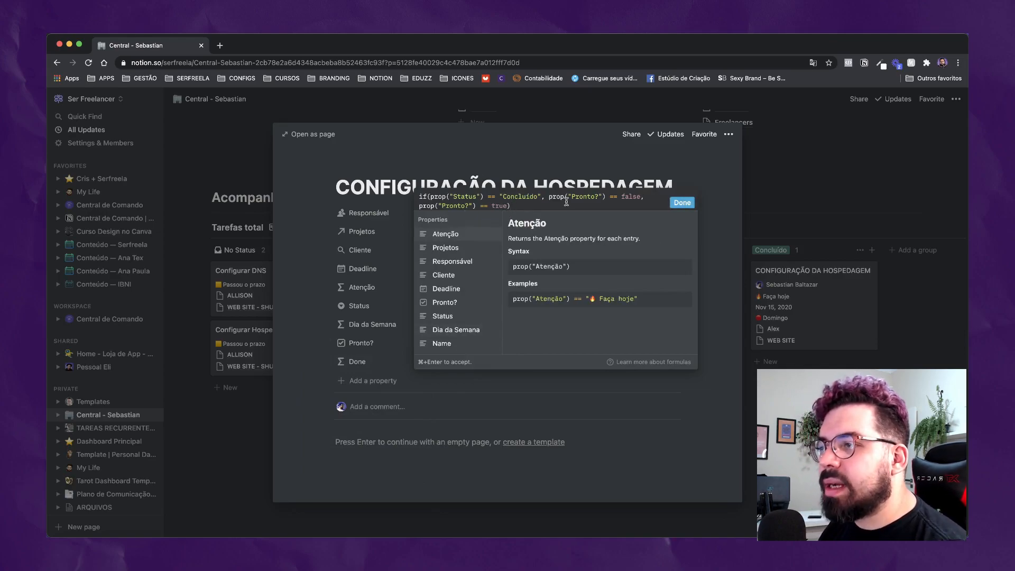
{"action": "left_click", "coordinate": [681, 203]}
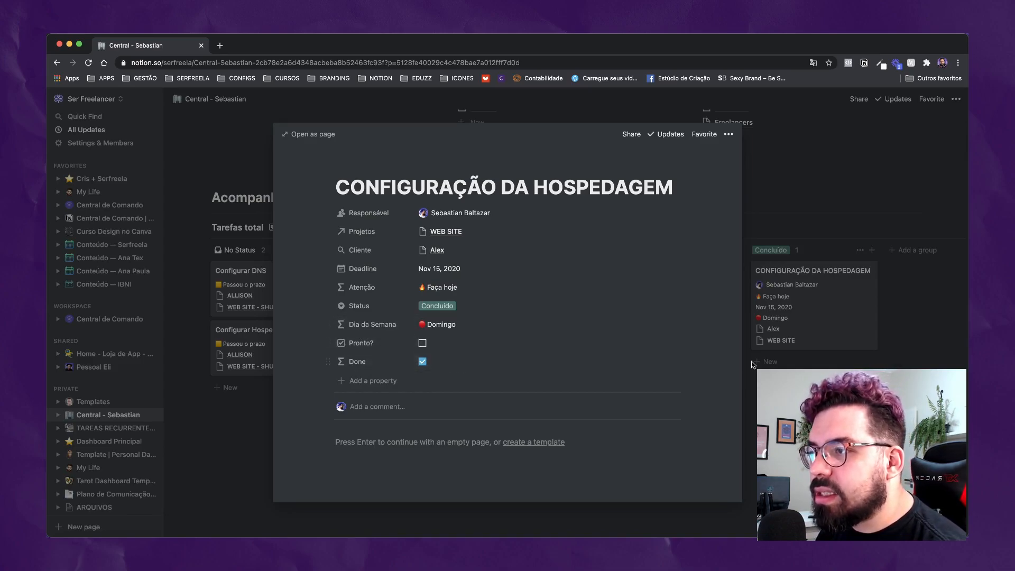
{"action": "left_click", "coordinate": [768, 364]}
Reopen the CONFIGURAÇÃO DA HOSPEDAGEM task from the board, set its Status to Fazer, and close it
{"action": "left_click", "coordinate": [877, 227]}
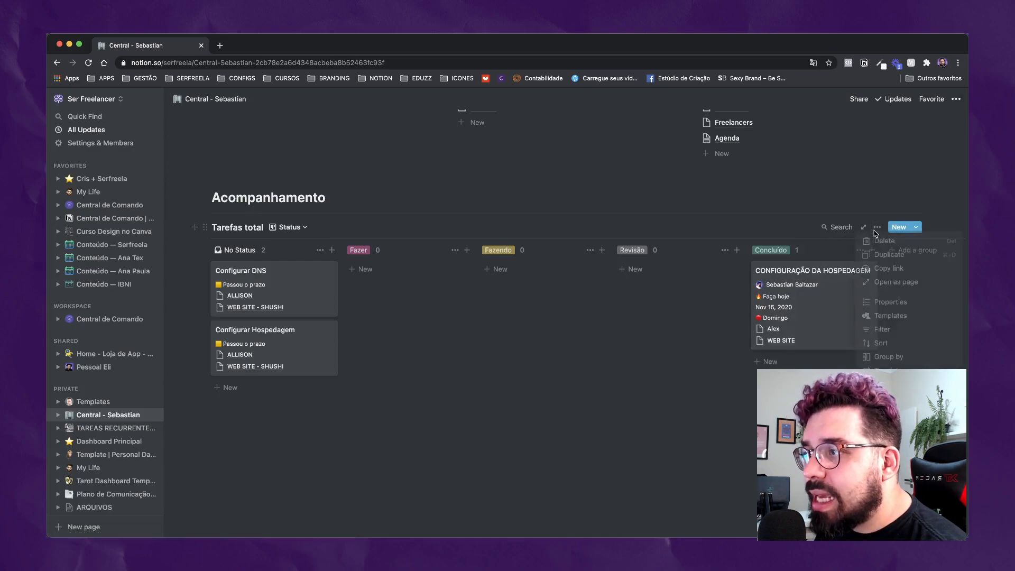
{"action": "left_click", "coordinate": [557, 205]}
{"action": "scroll", "coordinate": [558, 211], "scroll_direction": "up", "scroll_amount": 3}
{"action": "left_click", "coordinate": [812, 358]}
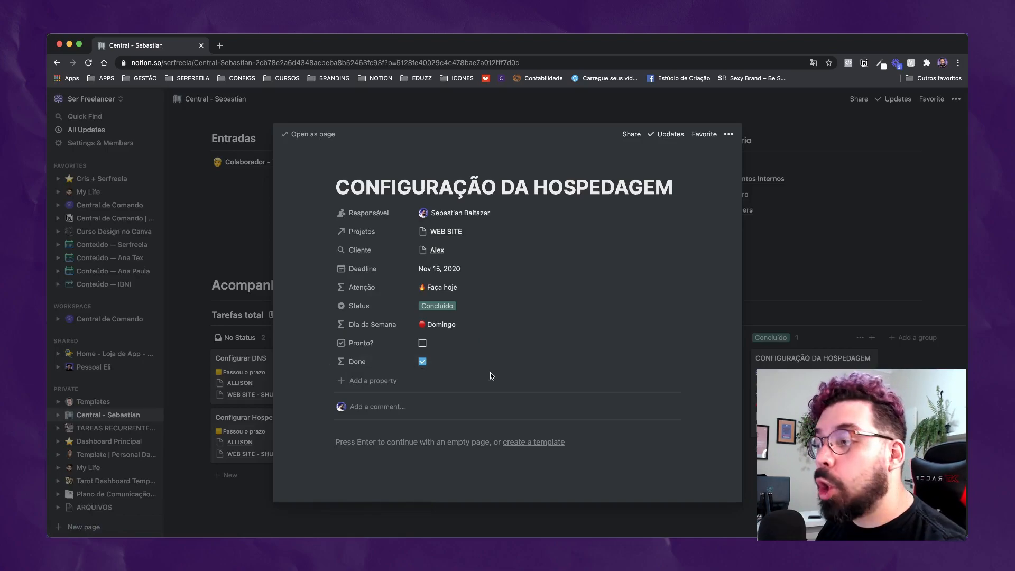
{"action": "left_click", "coordinate": [460, 306]}
{"action": "left_click", "coordinate": [496, 345]}
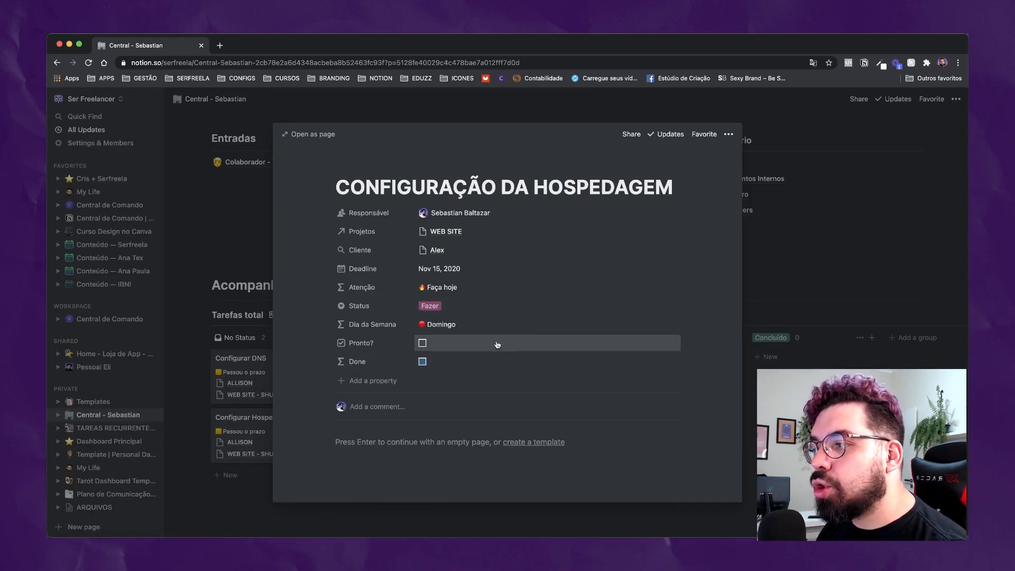
{"action": "key", "text": "Escape"}
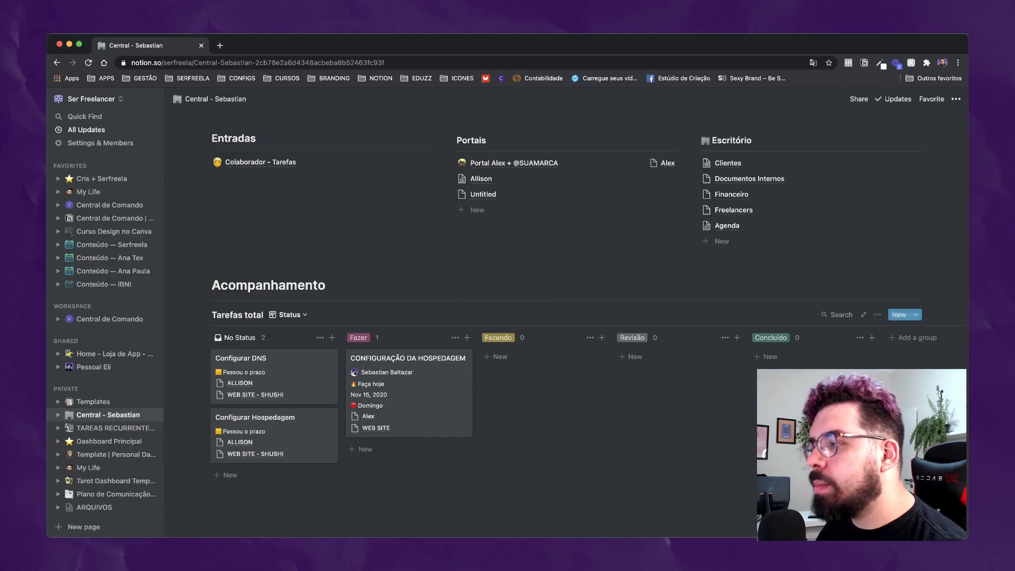
Move the CONFIGURAÇÃO DA HOSPEDAGEM card from Fazer to Concluído on the board and open it to check Done
{"action": "left_click_drag", "start_coordinate": [426, 381], "coordinate": [814, 365]}
{"action": "left_click", "coordinate": [812, 358]}
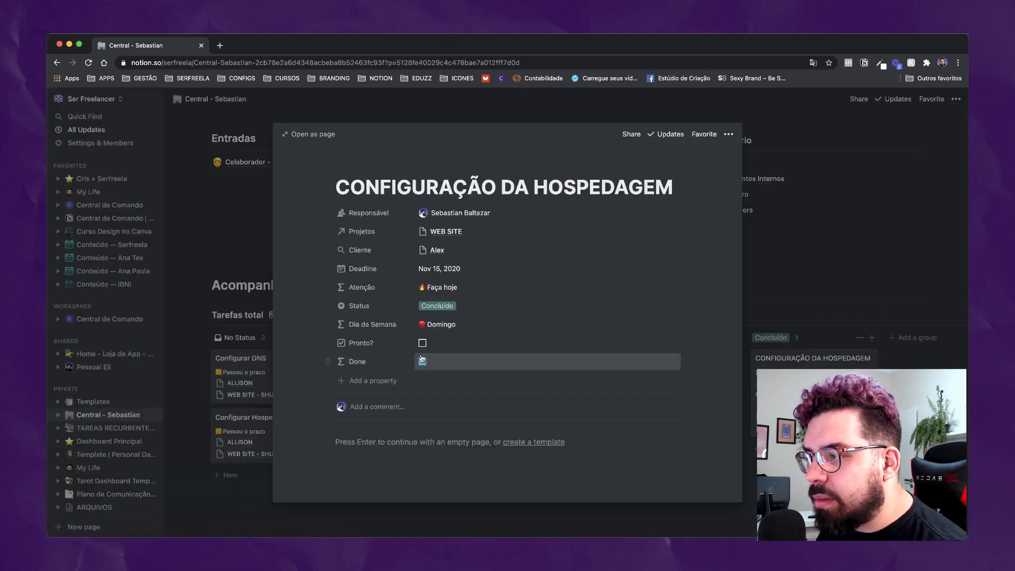